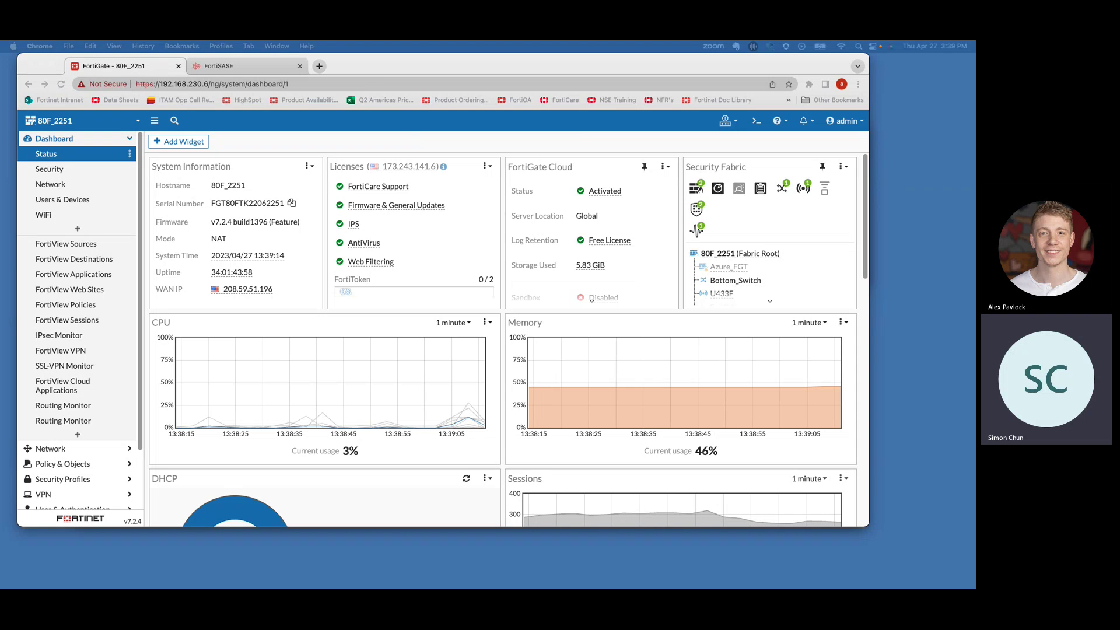
Start a Hub-and-Spoke IPsec VPN named VPN5 in the IPsec Wizard.
left_click(424, 143)
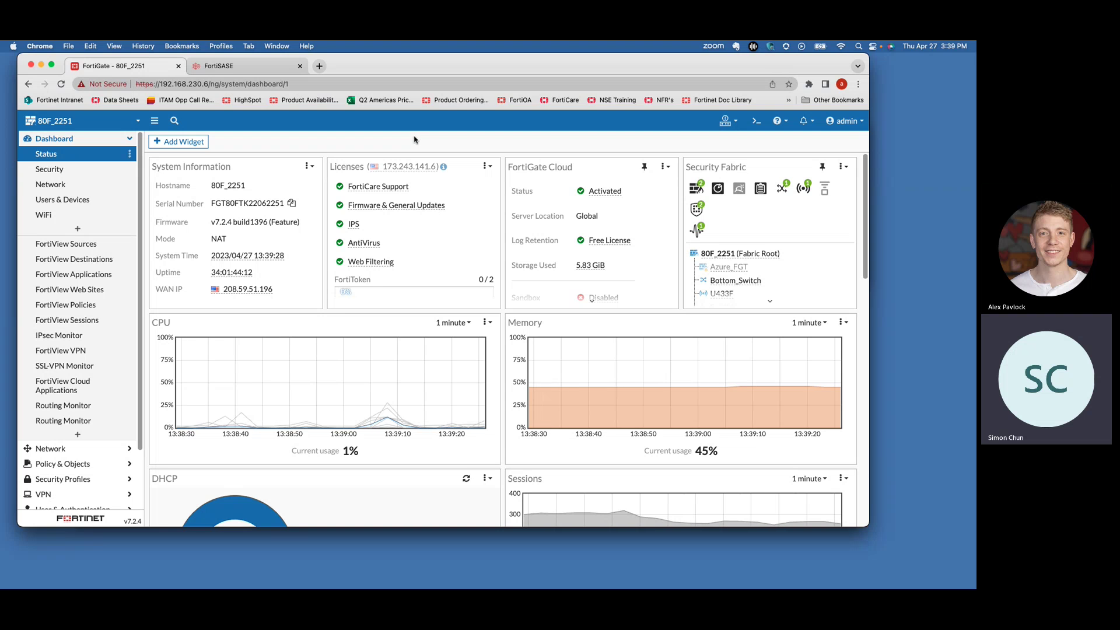
scroll(73, 495, "down", 2)
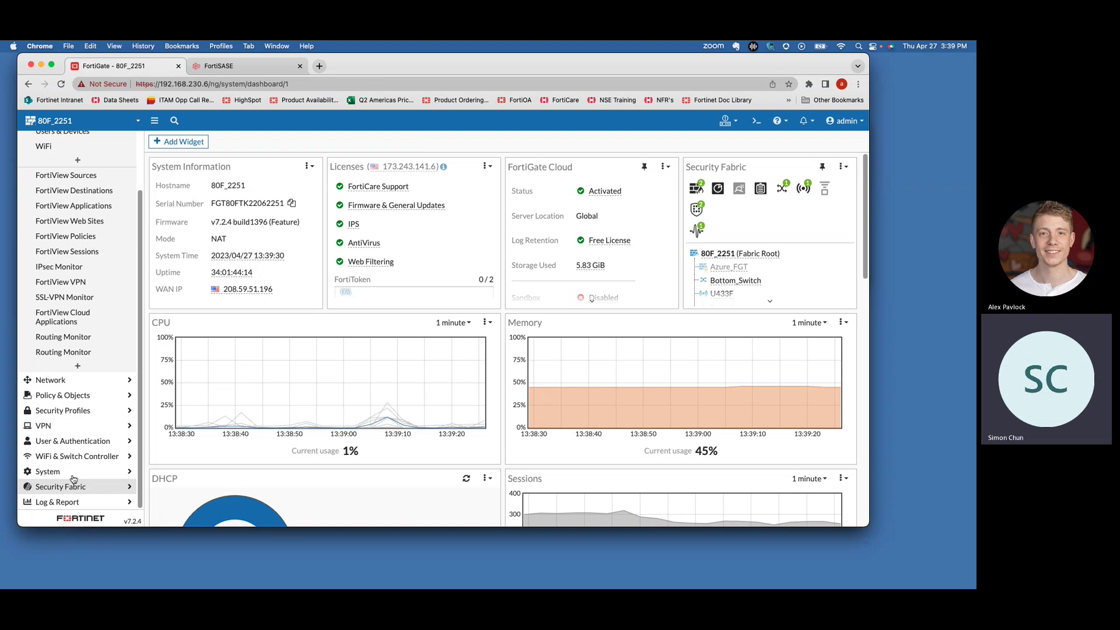
left_click(73, 427)
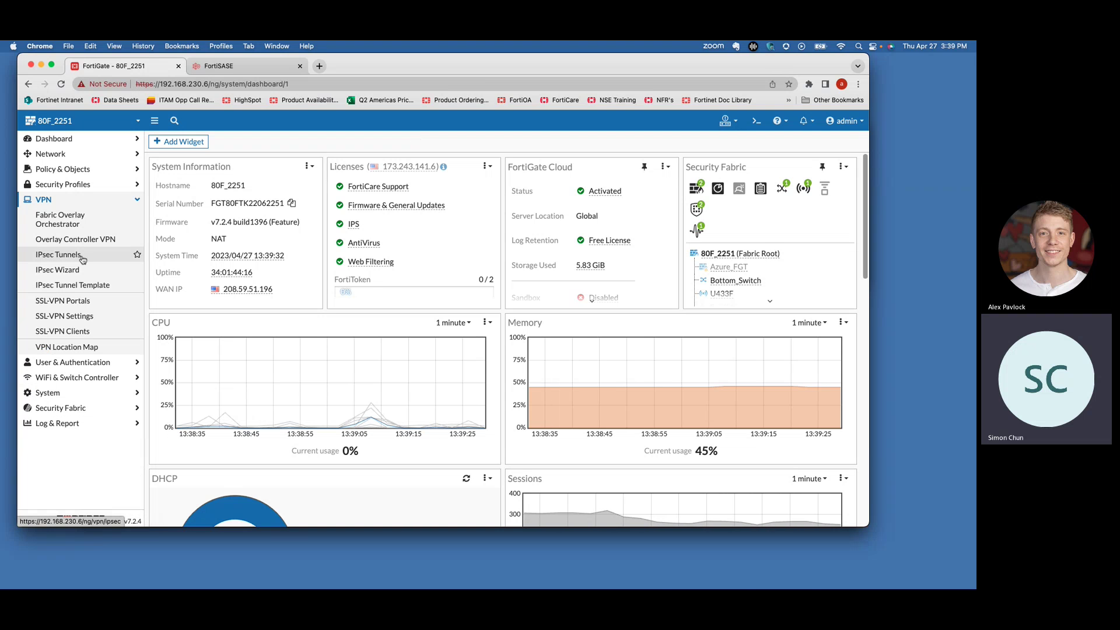
left_click(80, 270)
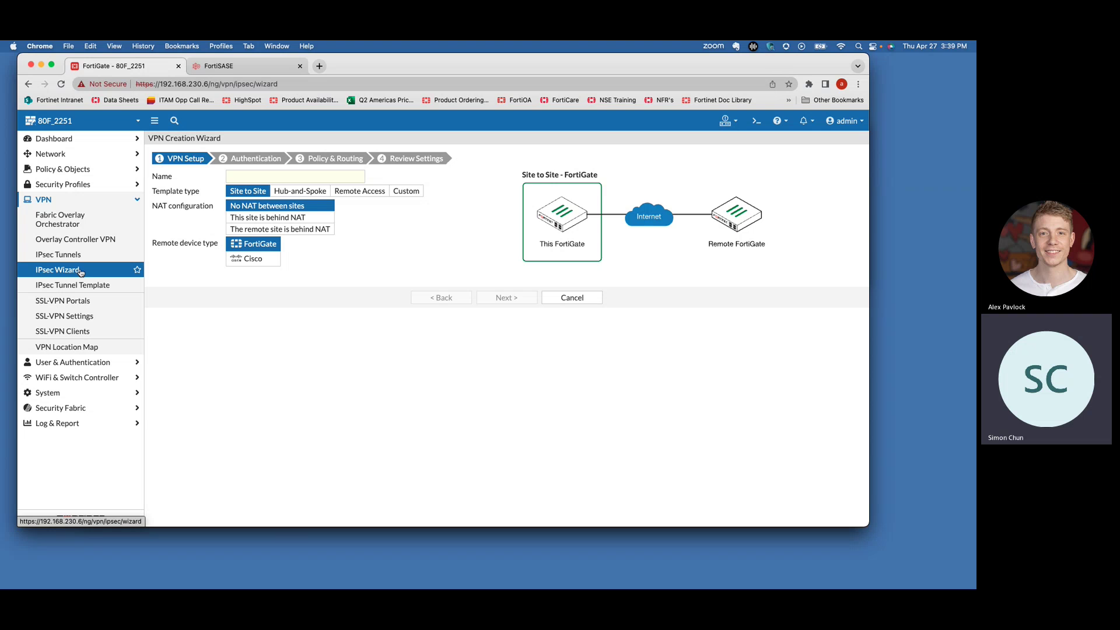
left_click(308, 194)
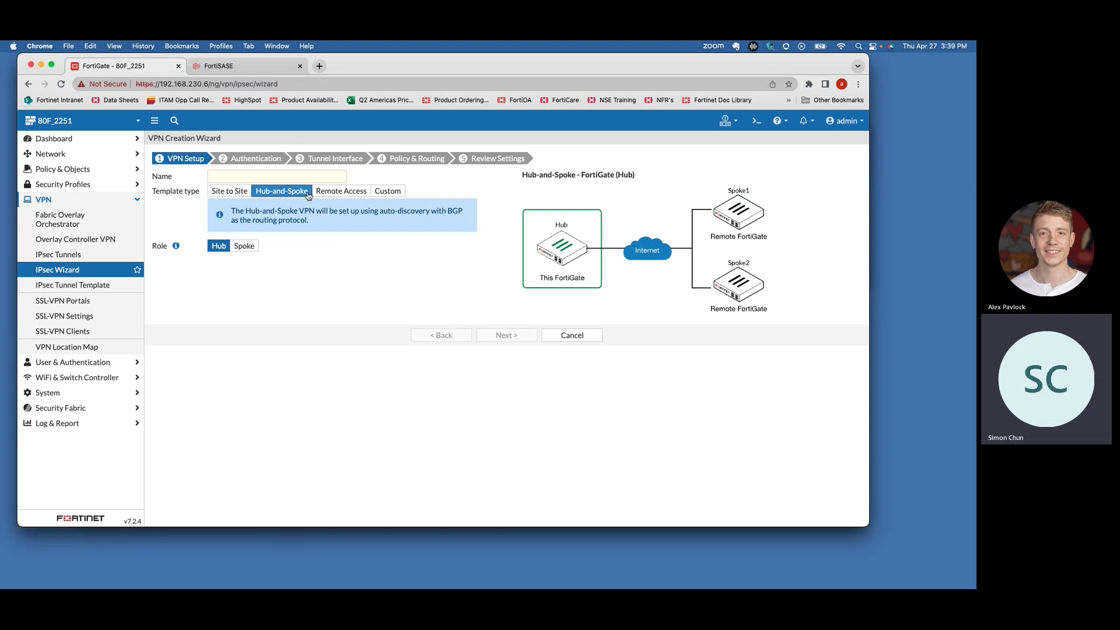
left_click(306, 176)
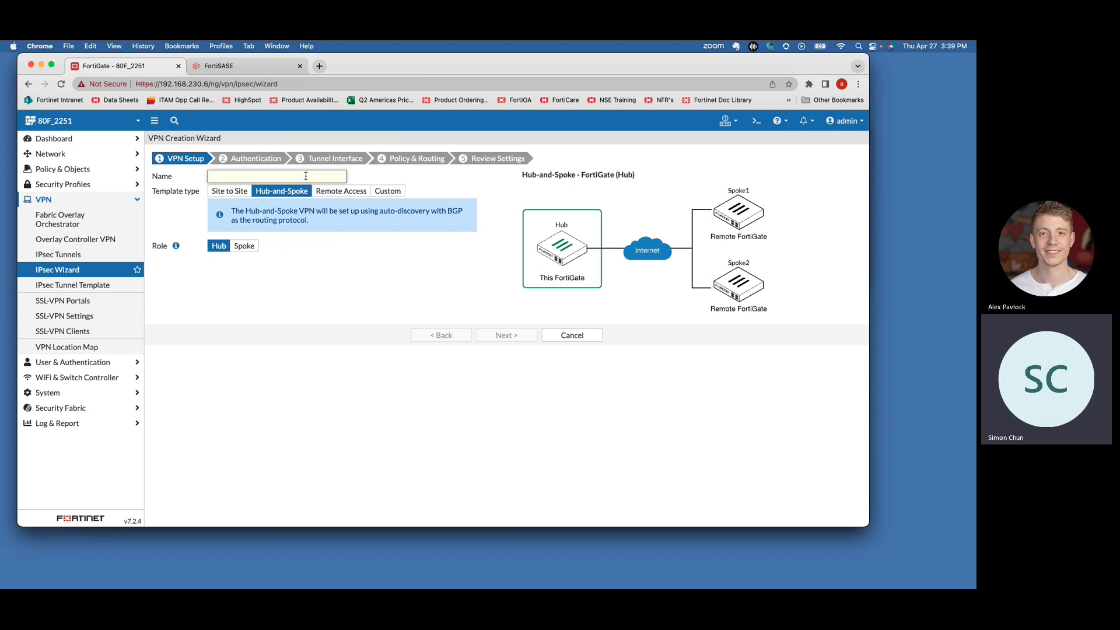
type("VPN5")
left_click(368, 173)
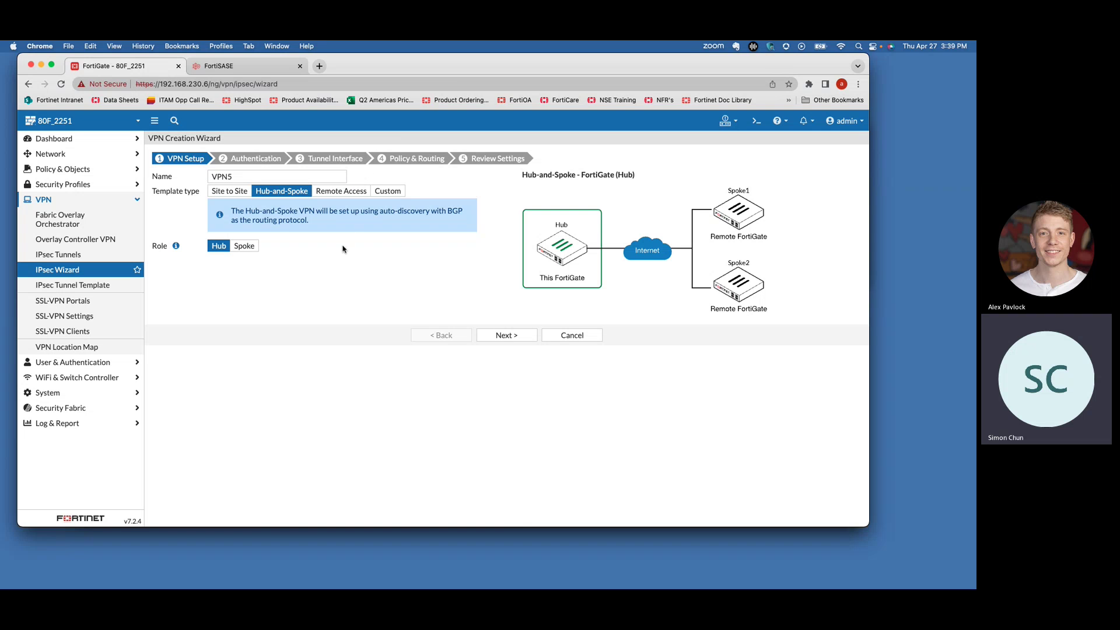
left_click(511, 336)
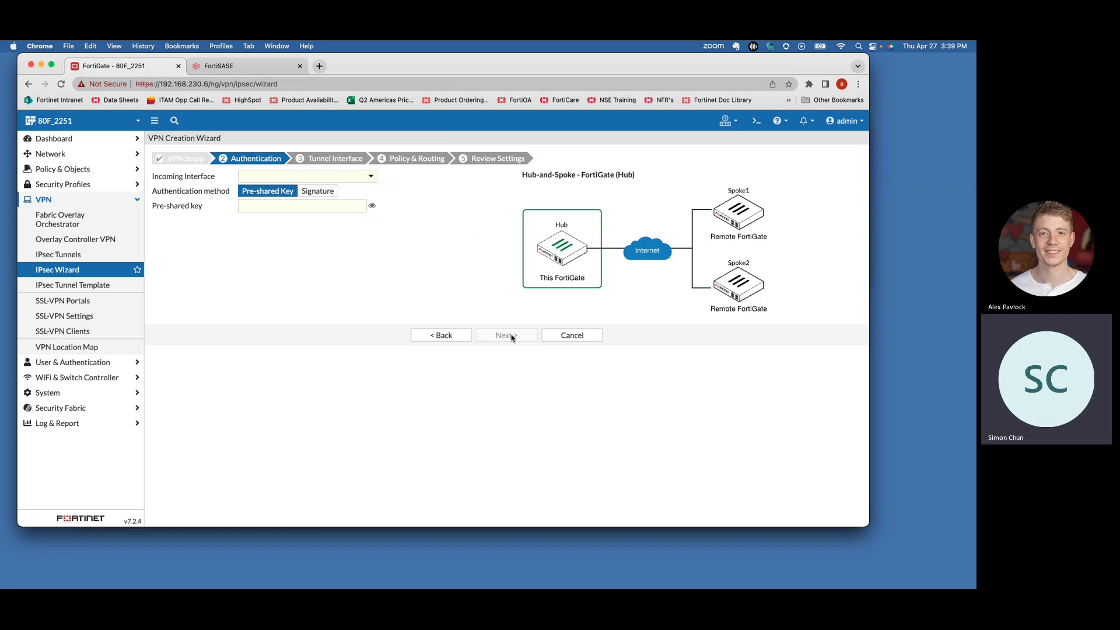
Use wan1 as the incoming interface and enter the pre-shared key.
left_click(313, 176)
scroll(307, 296, "down", 5)
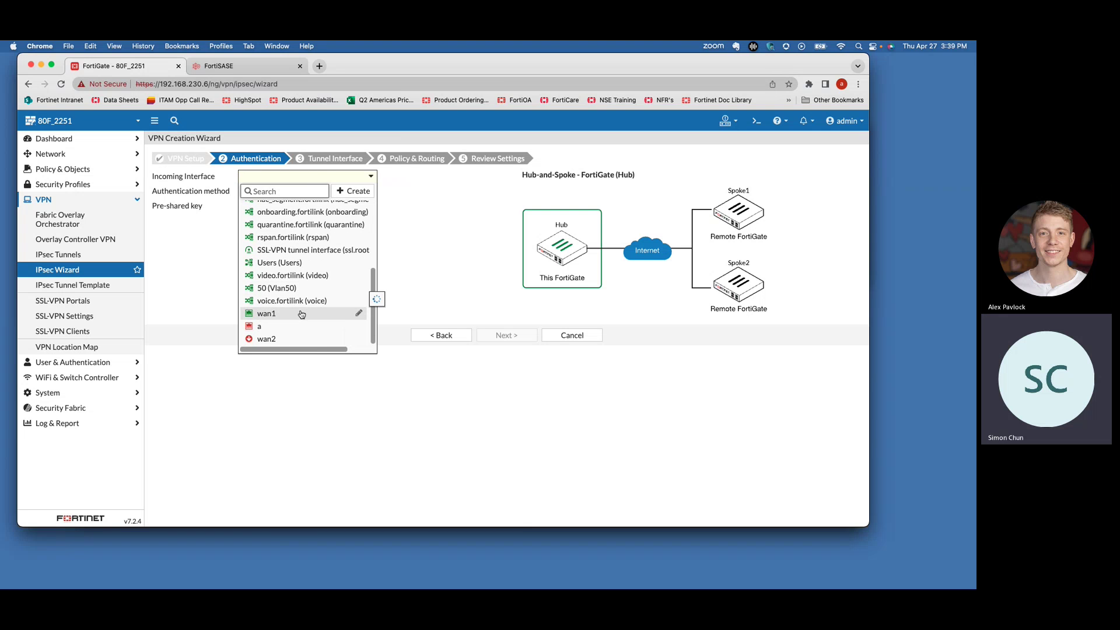
left_click(301, 314)
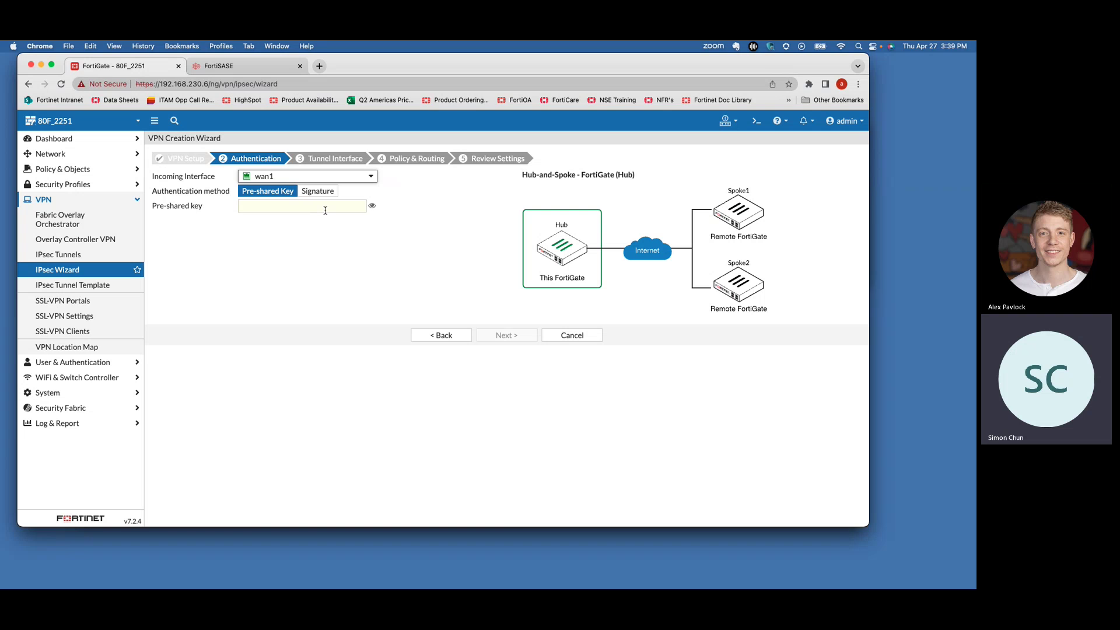
left_click(353, 206)
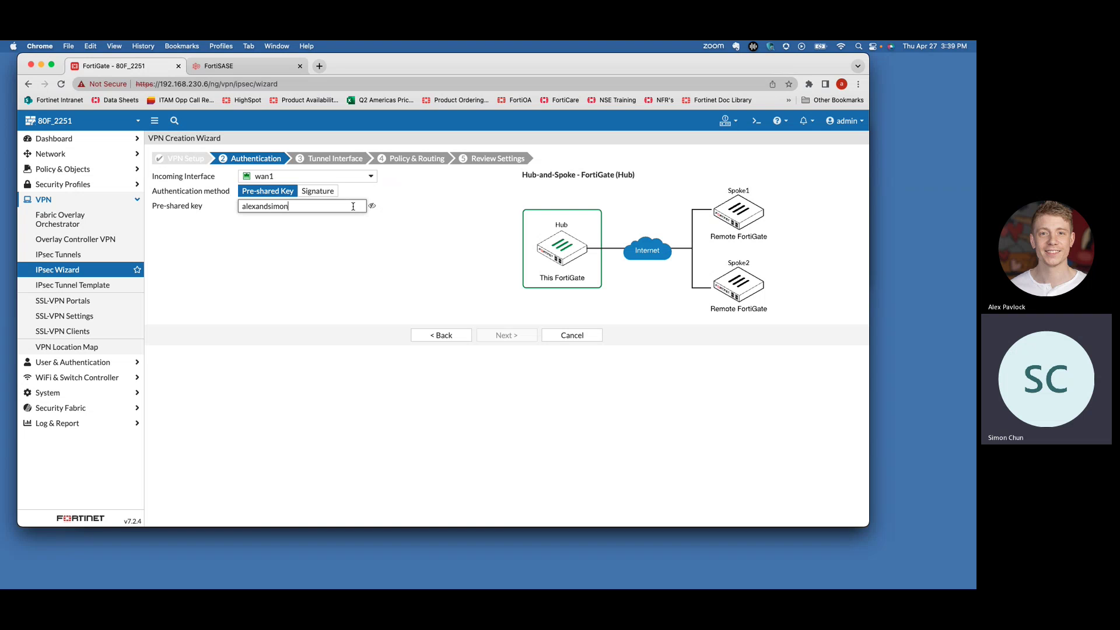
left_click(384, 246)
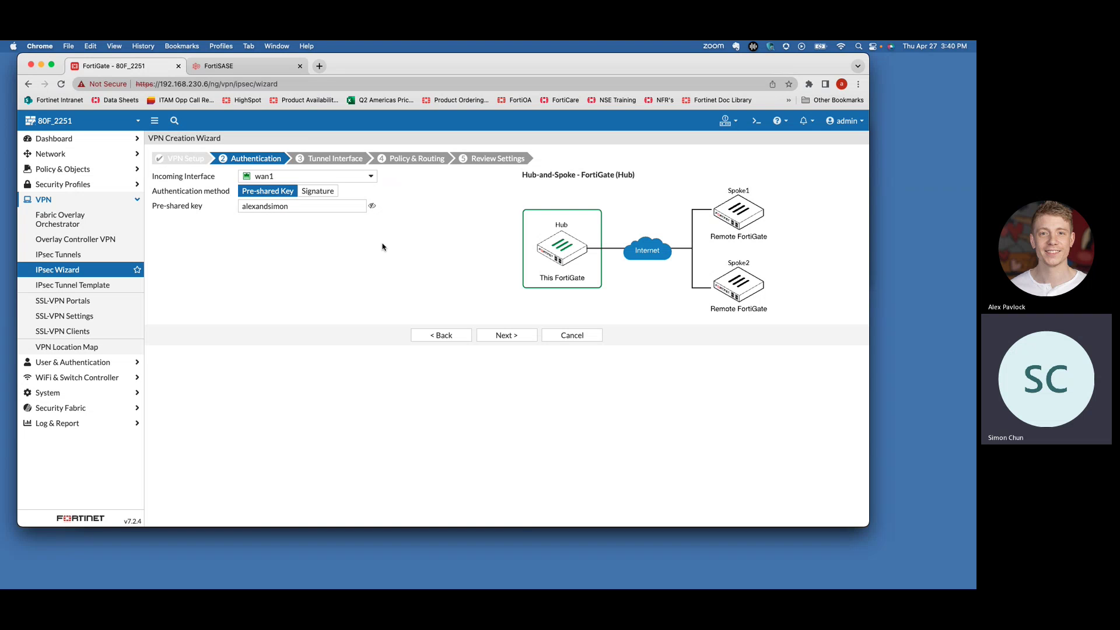
left_click(506, 336)
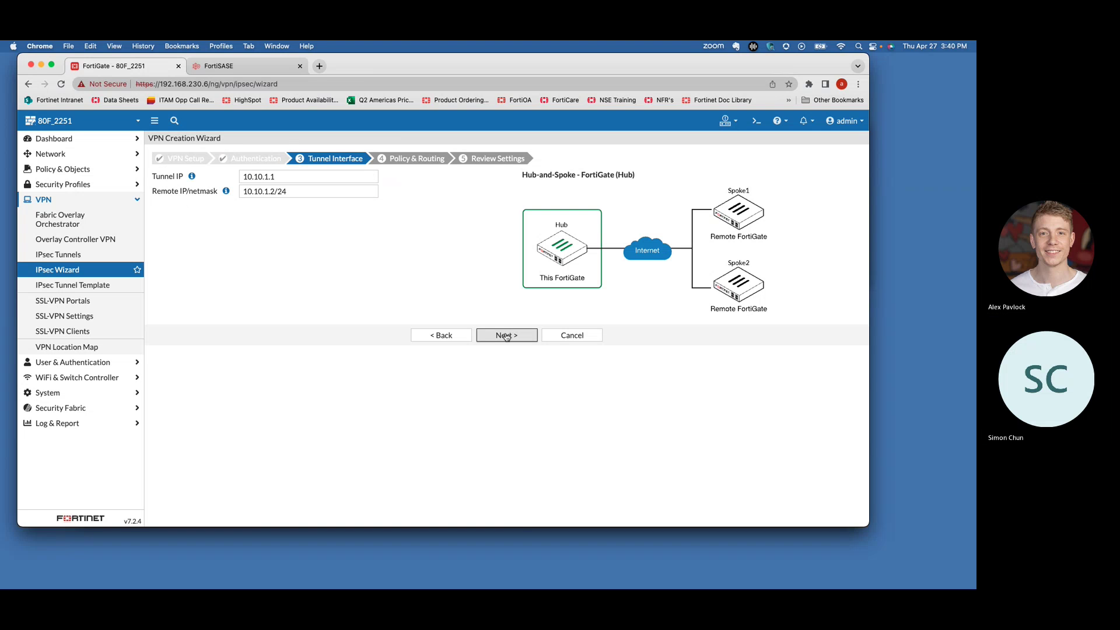
Change the tunnel IP to 10.11.11.1 and the remote IP/netmask to 10.11.11.2/24.
left_click(272, 176)
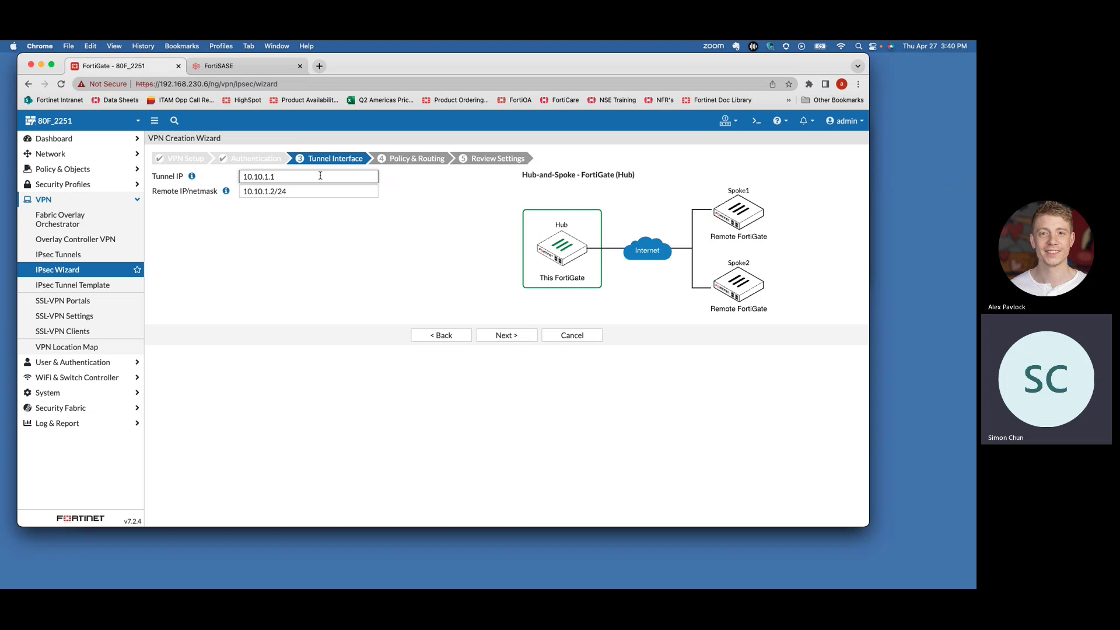
key("BackSpace")
key("BackSpace")
type("1.1")
left_click(268, 192)
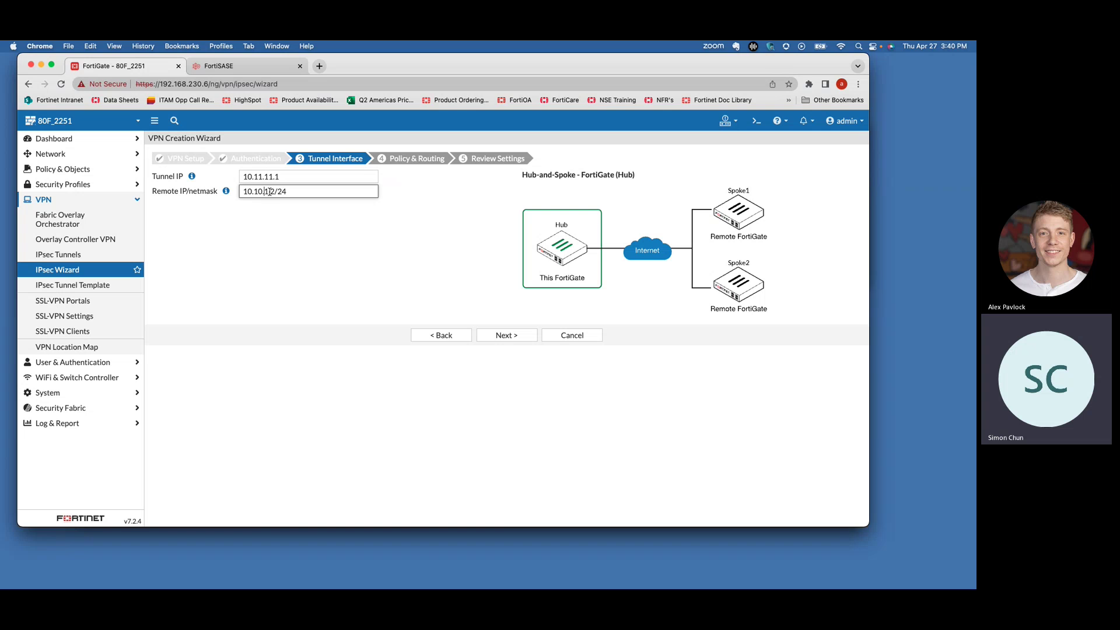
key("BackSpace")
type("11")
left_click(302, 233)
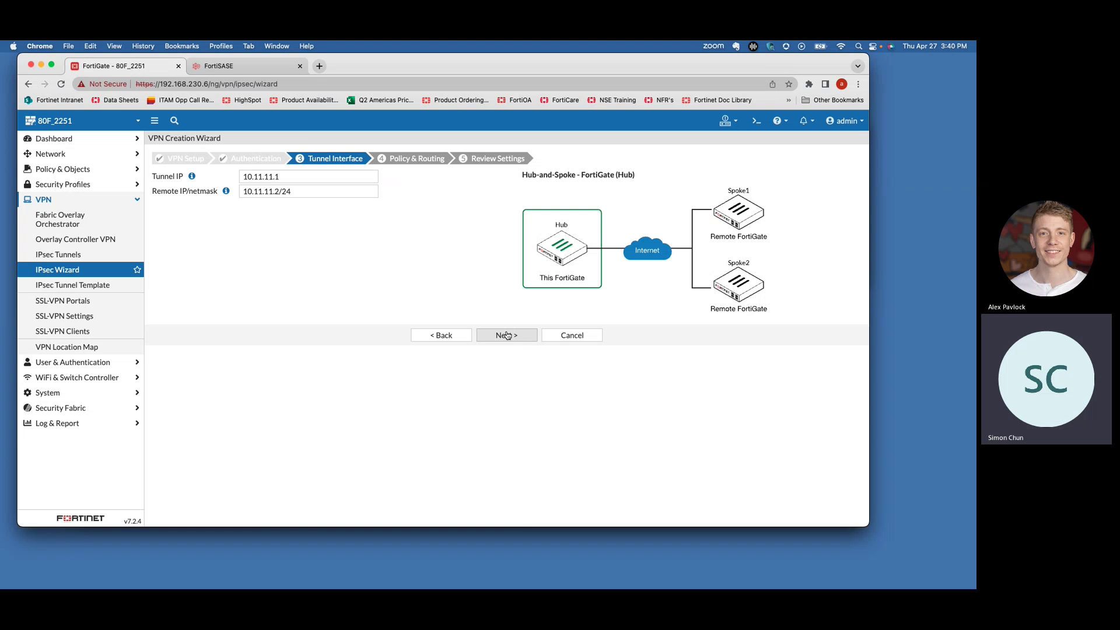
left_click(507, 334)
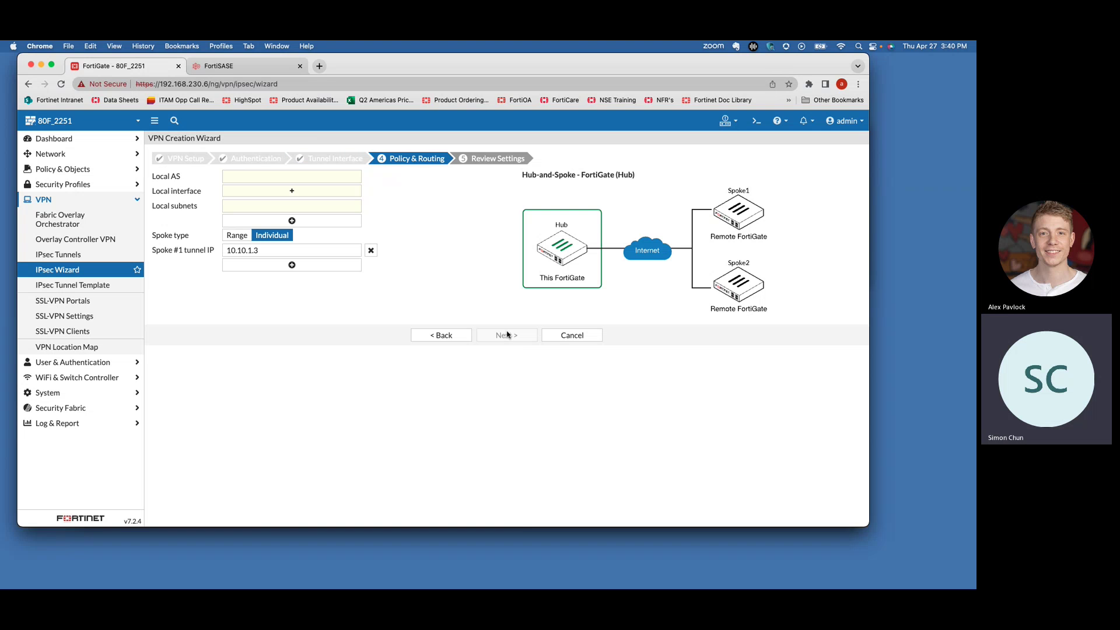
Set local AS 65001 and add Users as the local interface.
left_click(284, 176)
type("65001")
left_click(421, 185)
left_click(292, 191)
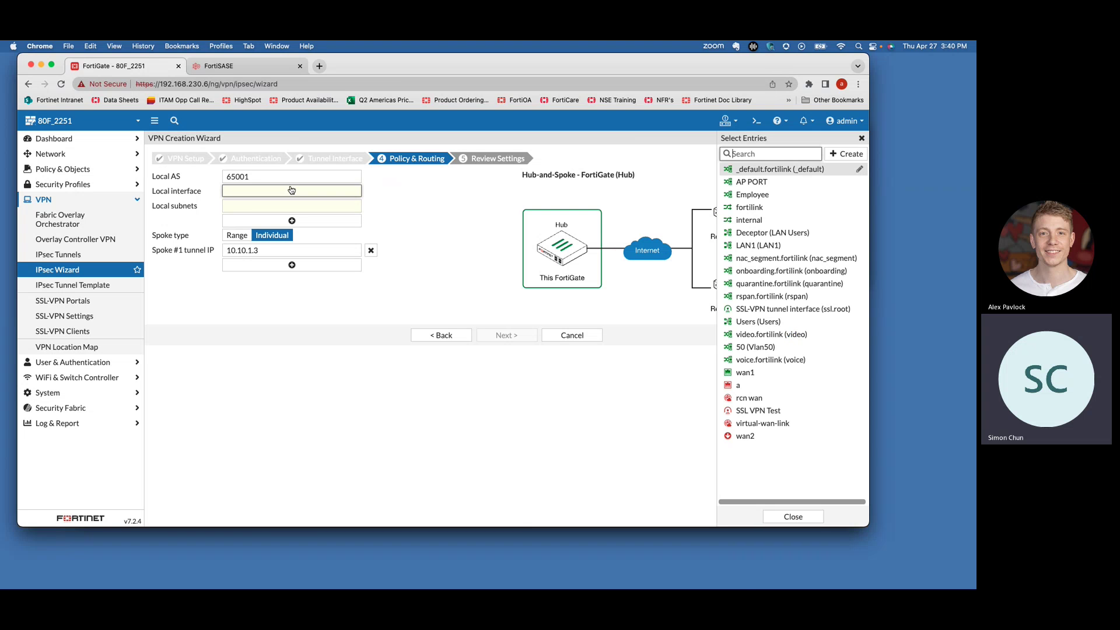
left_click(758, 322)
left_click(407, 251)
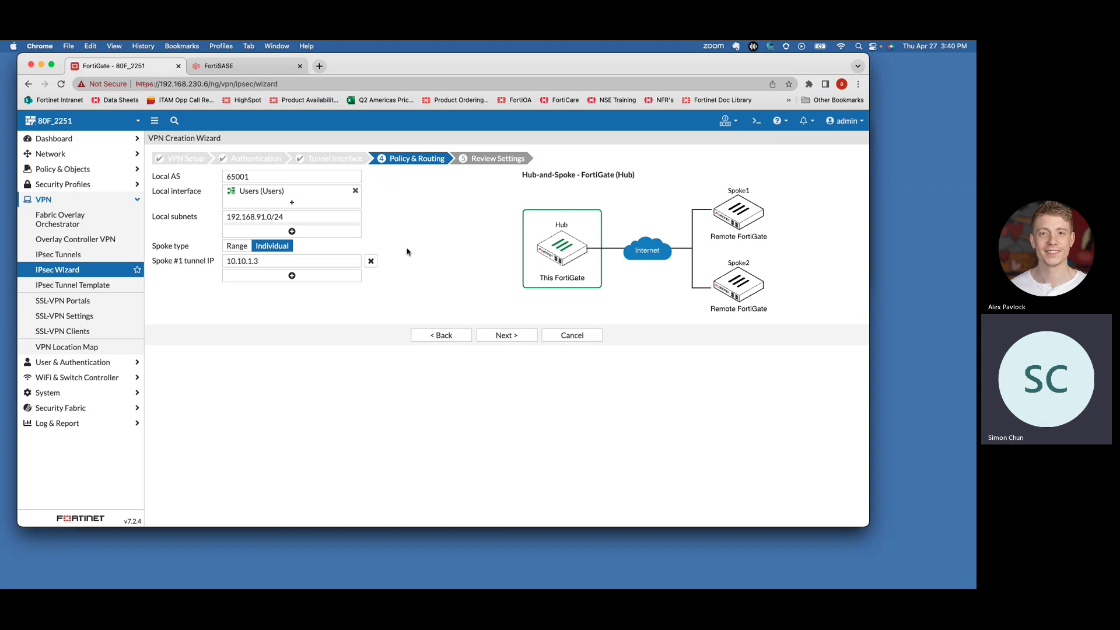
Make the spokes a Range with prefix 10.11.11.0/24 and begin creating a spoke neighbor group.
left_click(238, 247)
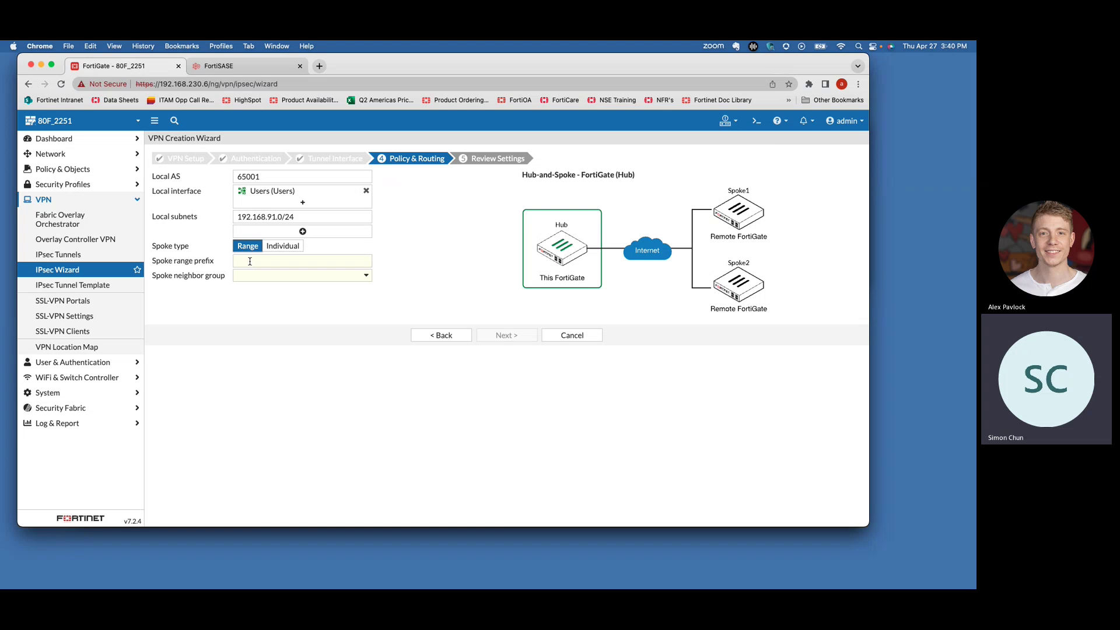
left_click(249, 261)
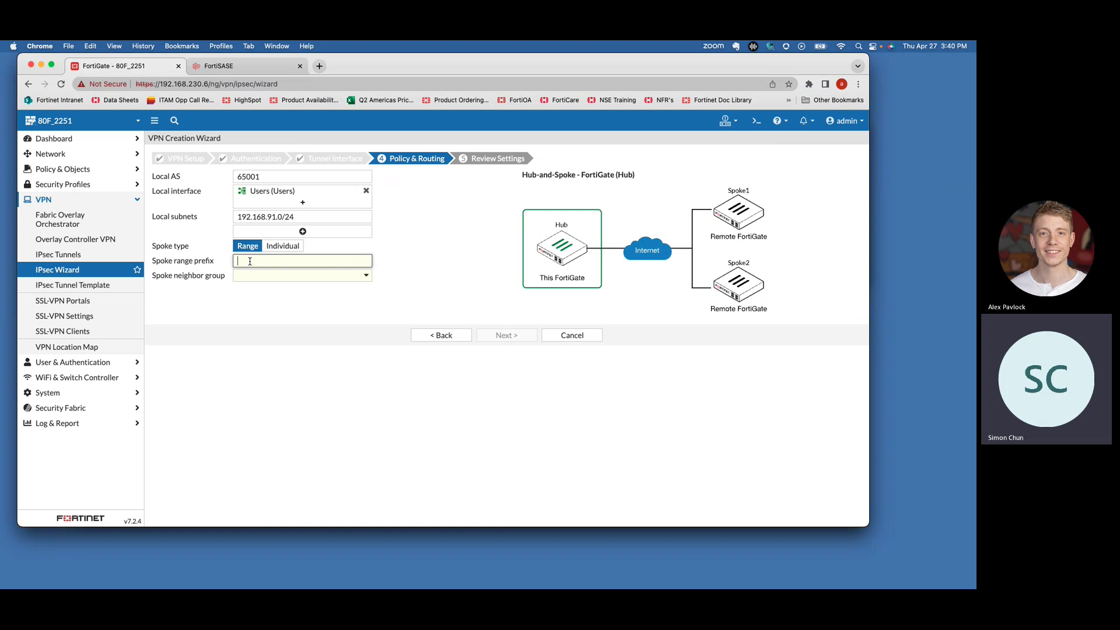
type("10")
type(".11.11.0/24")
left_click(390, 242)
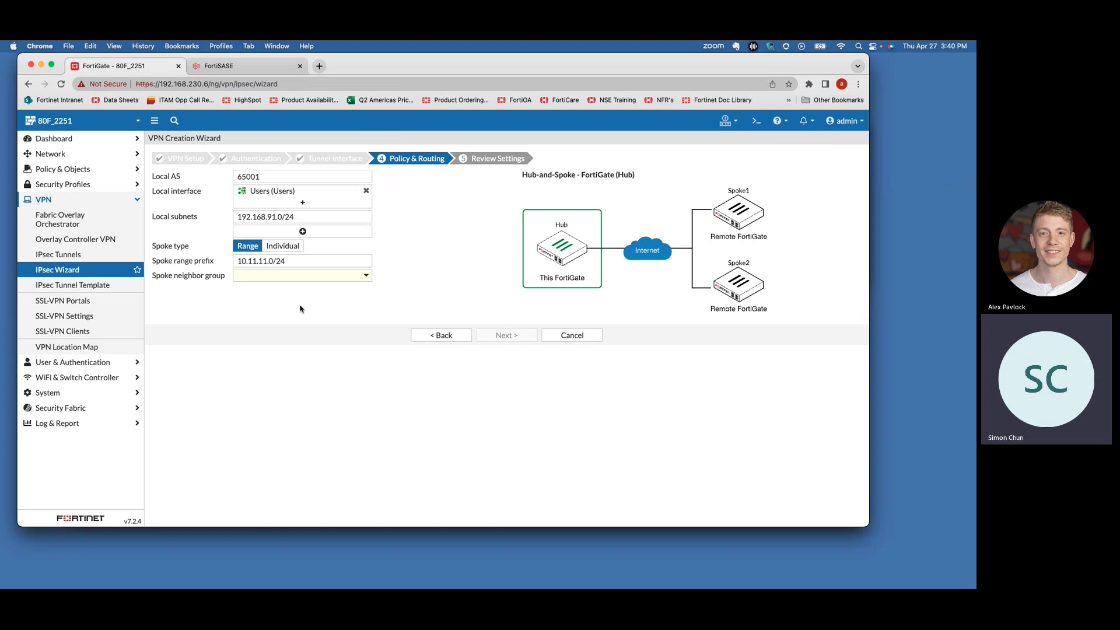
left_click(295, 275)
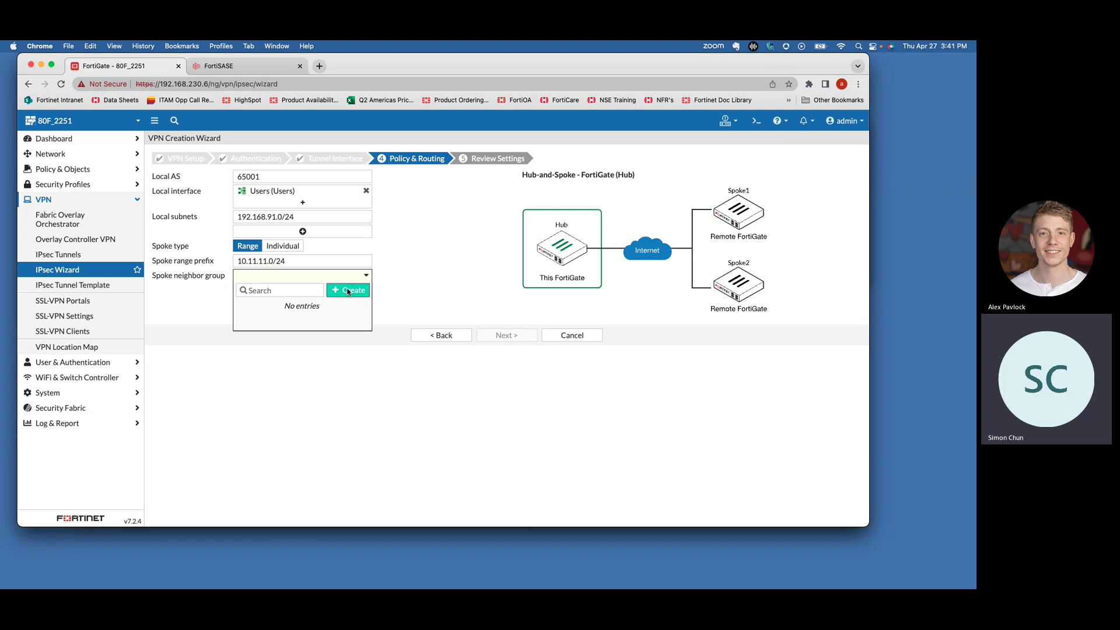
left_click(346, 291)
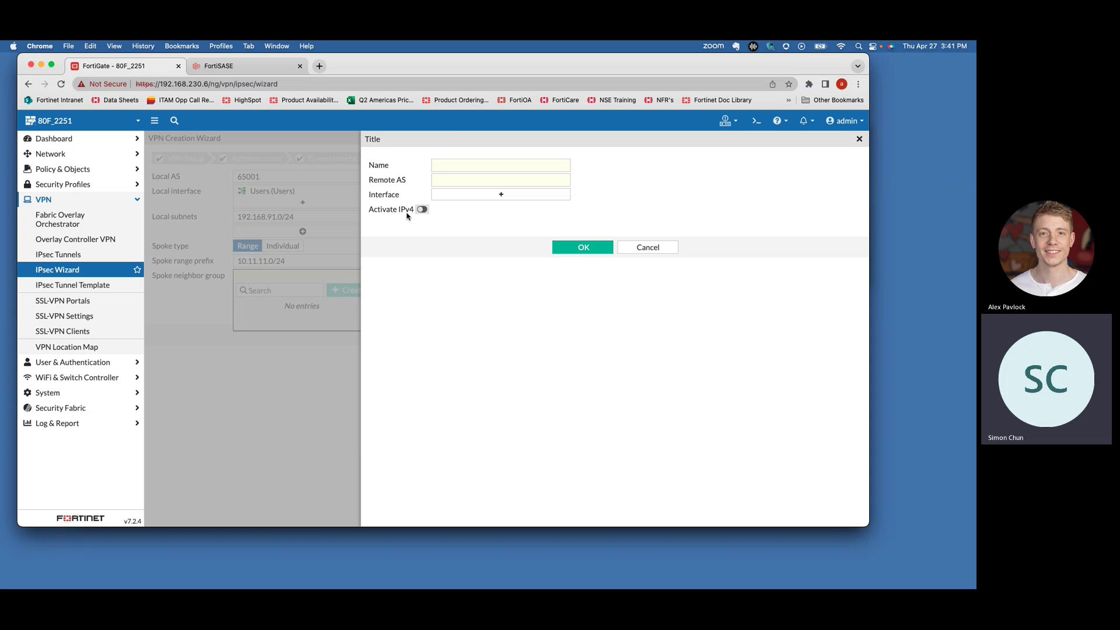
Name the neighbor group VPN5 with remote AS 65001 and IPv4 activated.
left_click(443, 165)
type("VPN5")
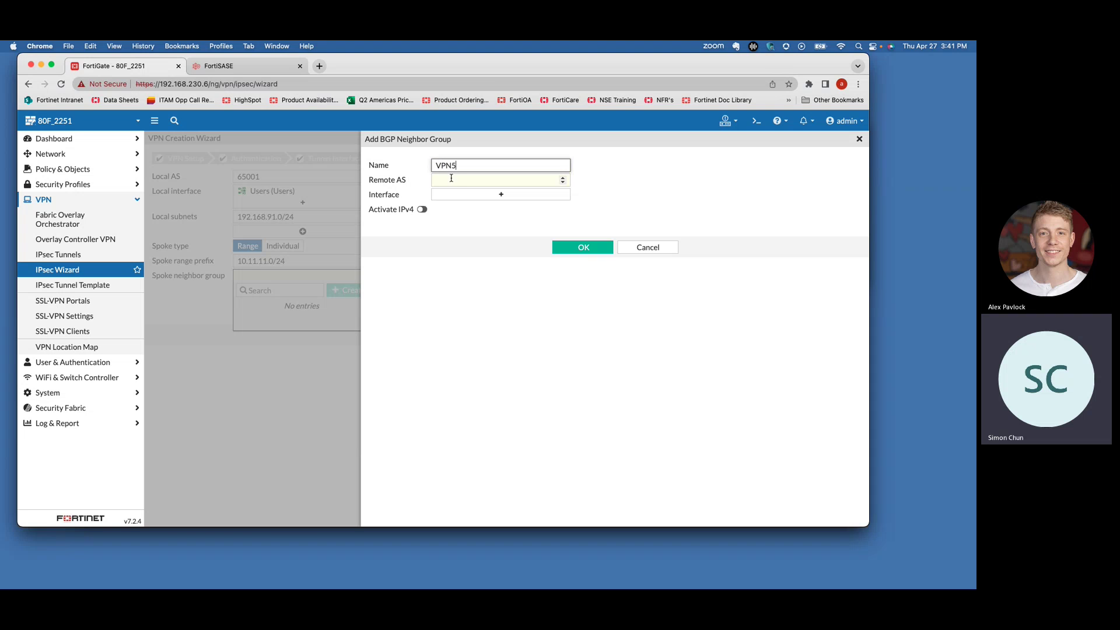
left_click(456, 181)
type("65001")
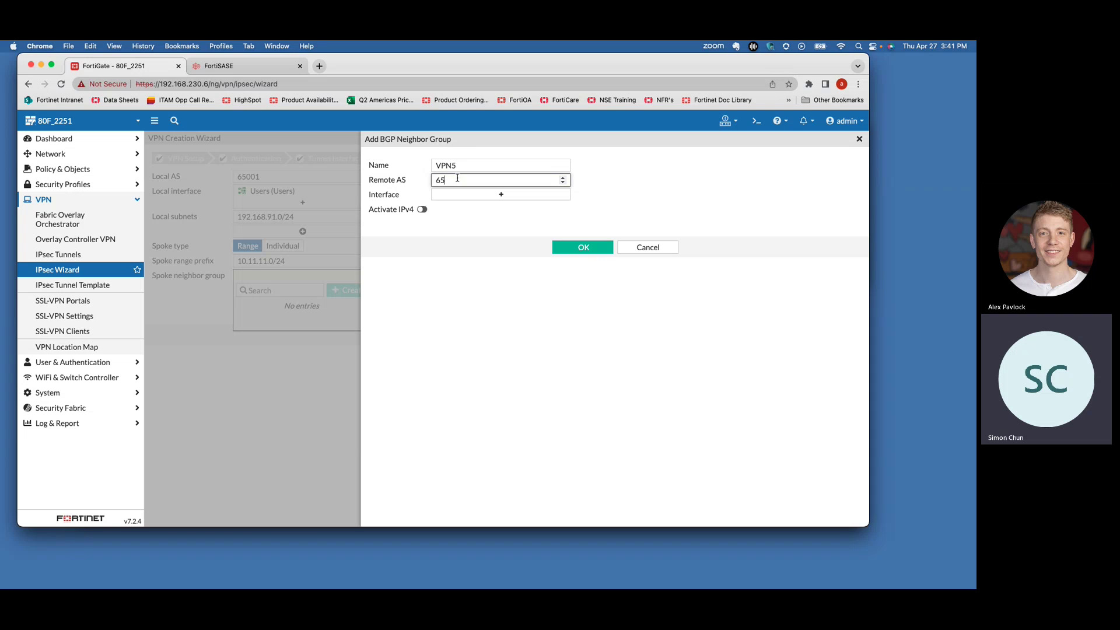
left_click(431, 225)
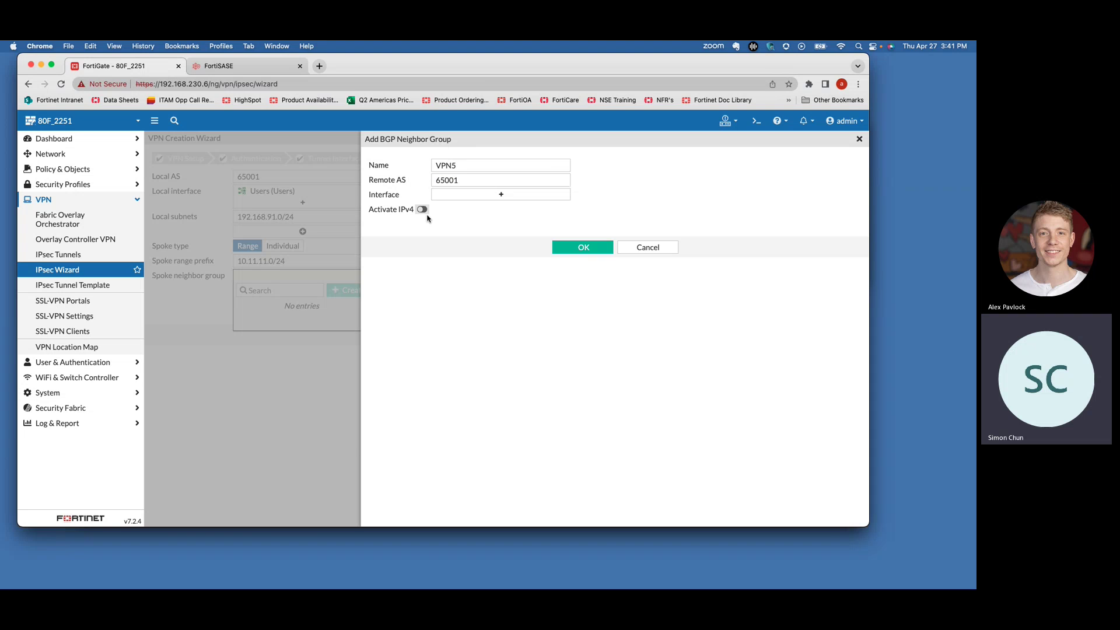
left_click(422, 210)
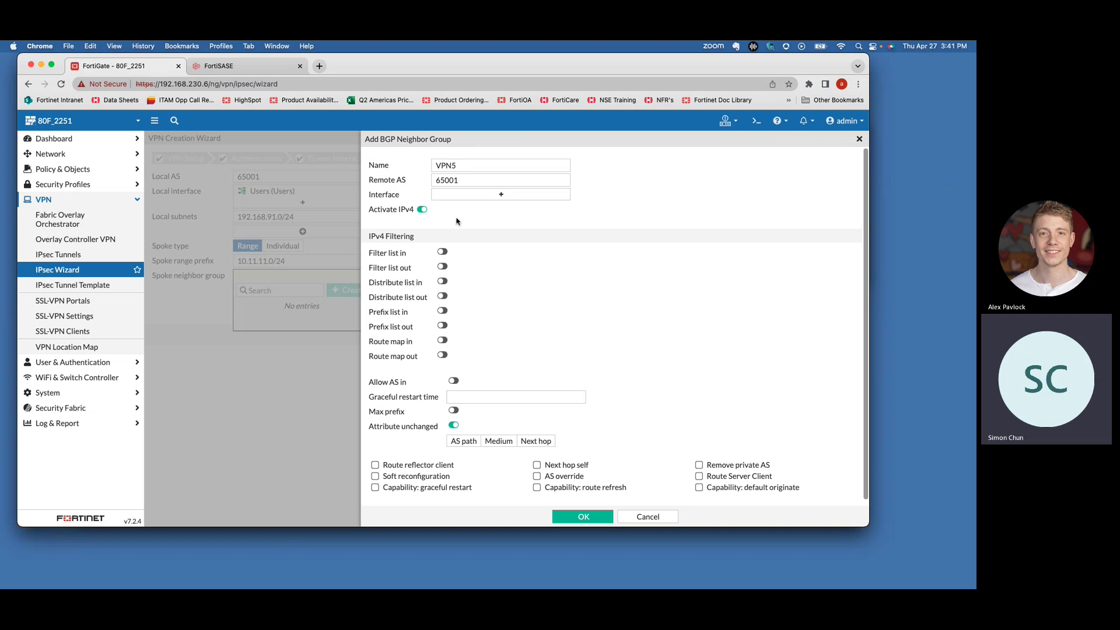
Disable Attribute unchanged, enable route reflector client, next hop self, graceful restart, route refresh, and save.
left_click(453, 425)
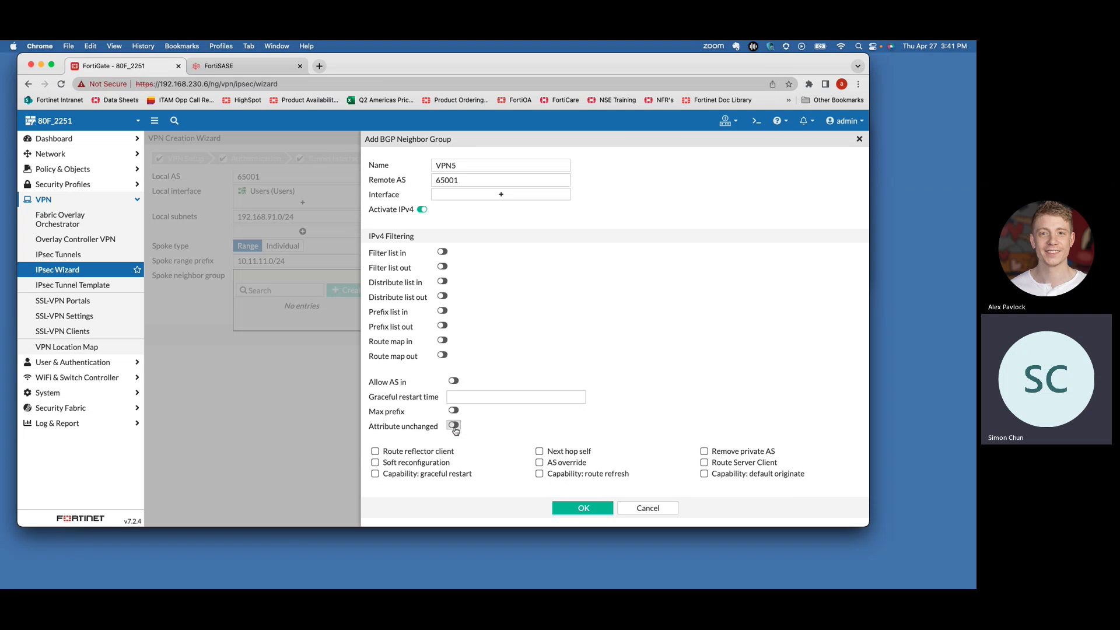
left_click(454, 425)
left_click(419, 428)
left_click(396, 452)
left_click(572, 453)
left_click(444, 474)
left_click(596, 475)
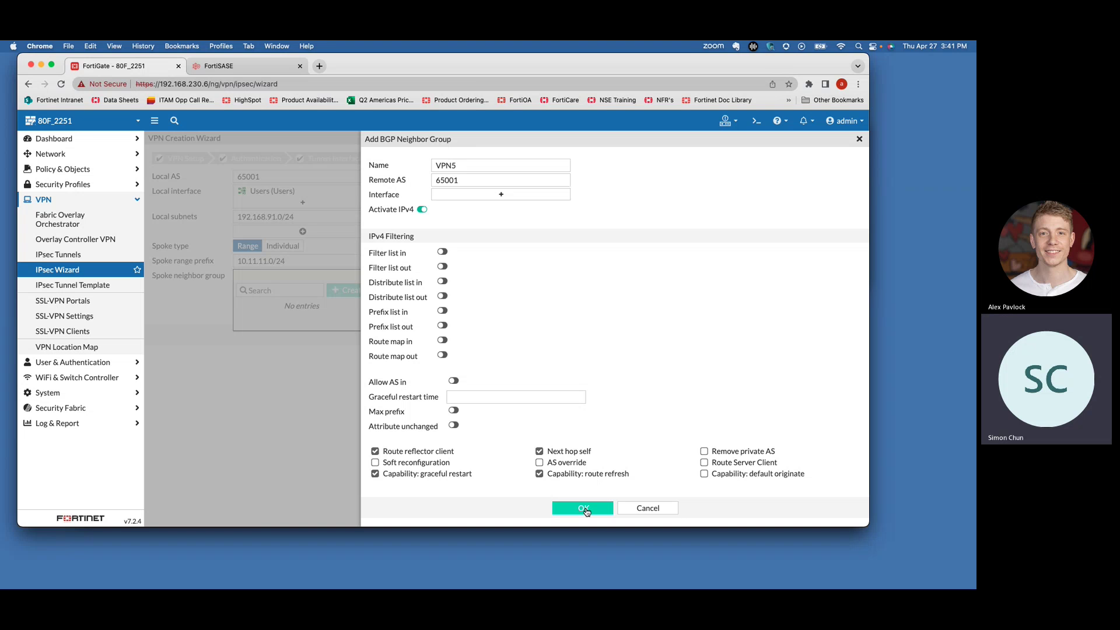
left_click(584, 508)
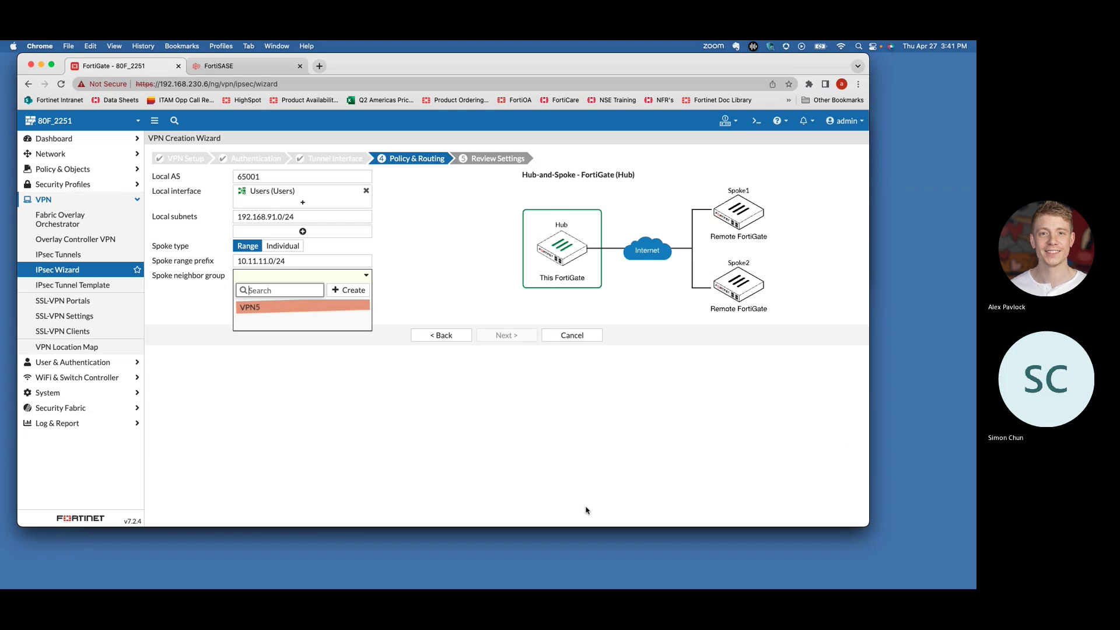
Select VPN5 as the spoke neighbor group, create the VPN, and open the CLI console.
left_click(288, 307)
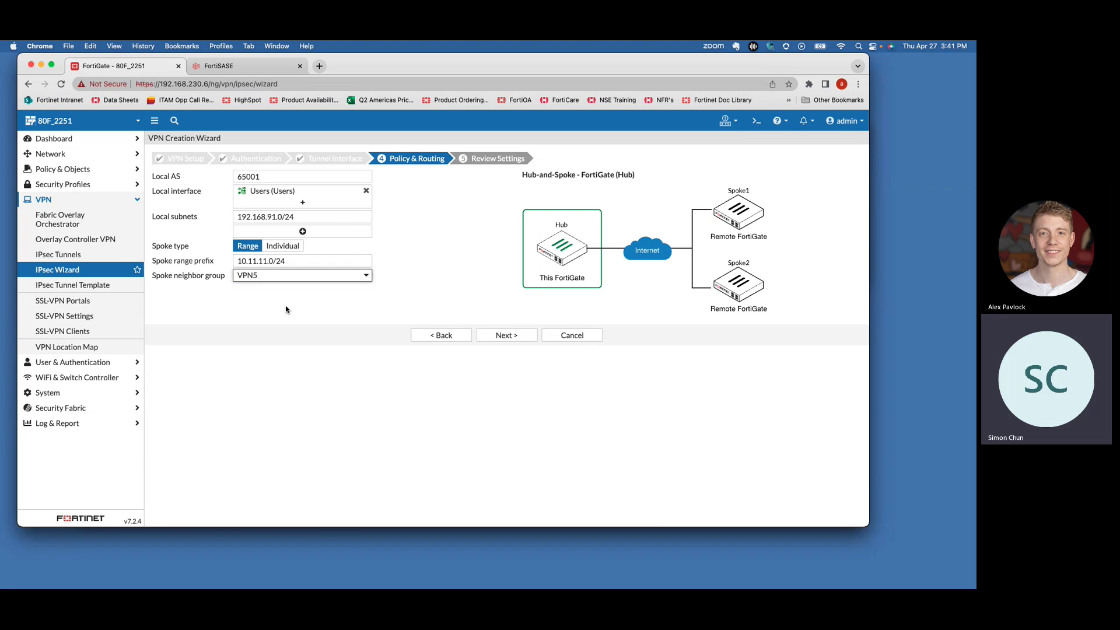
left_click(500, 335)
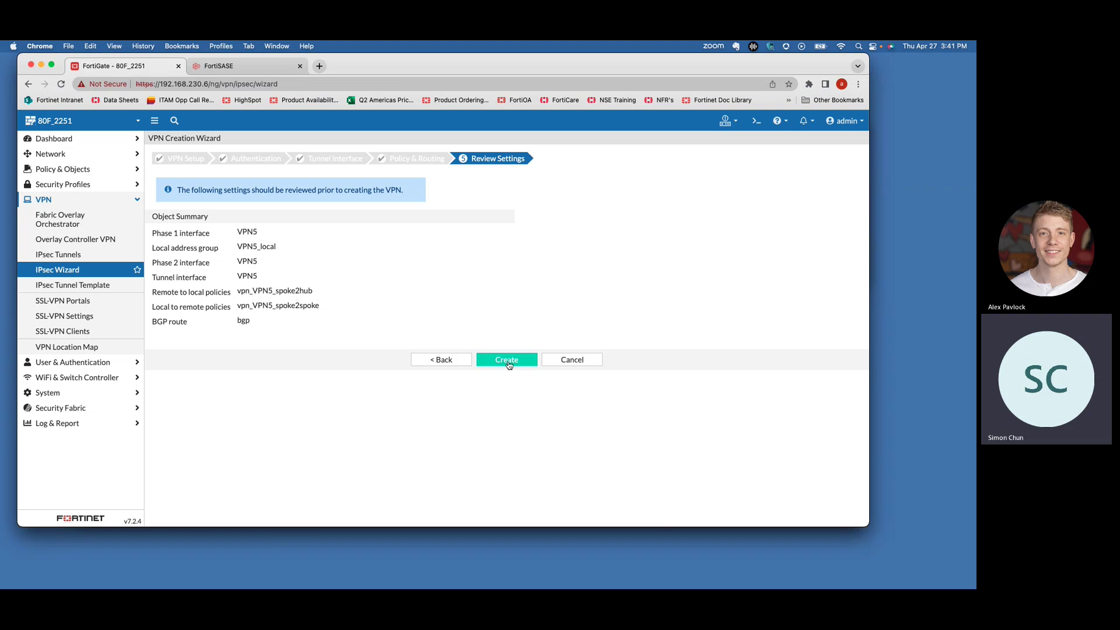
left_click(507, 359)
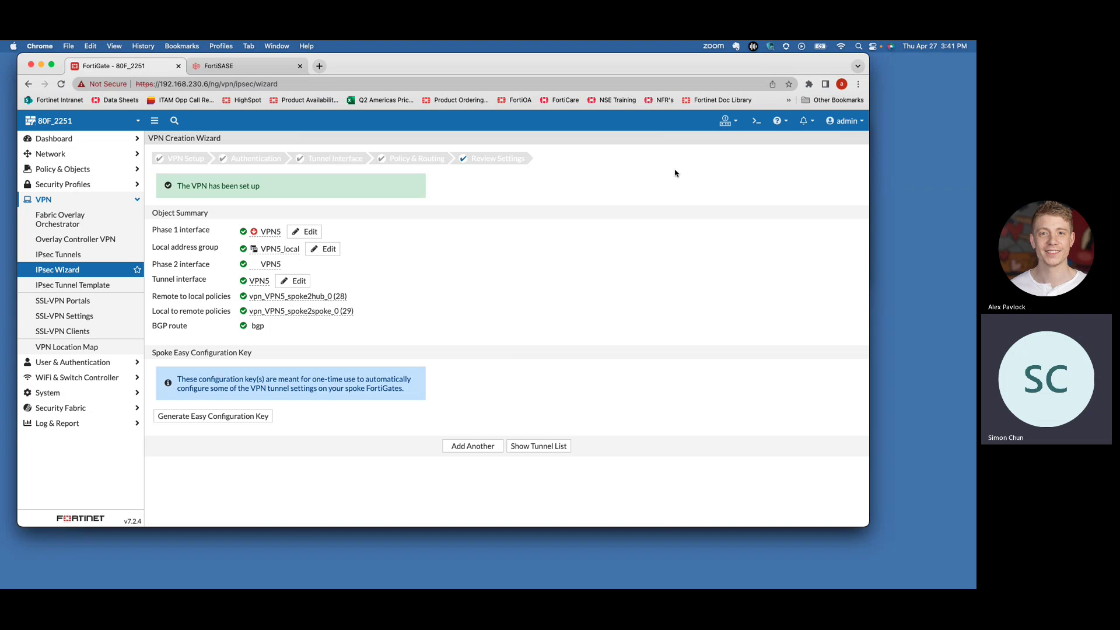
left_click(755, 122)
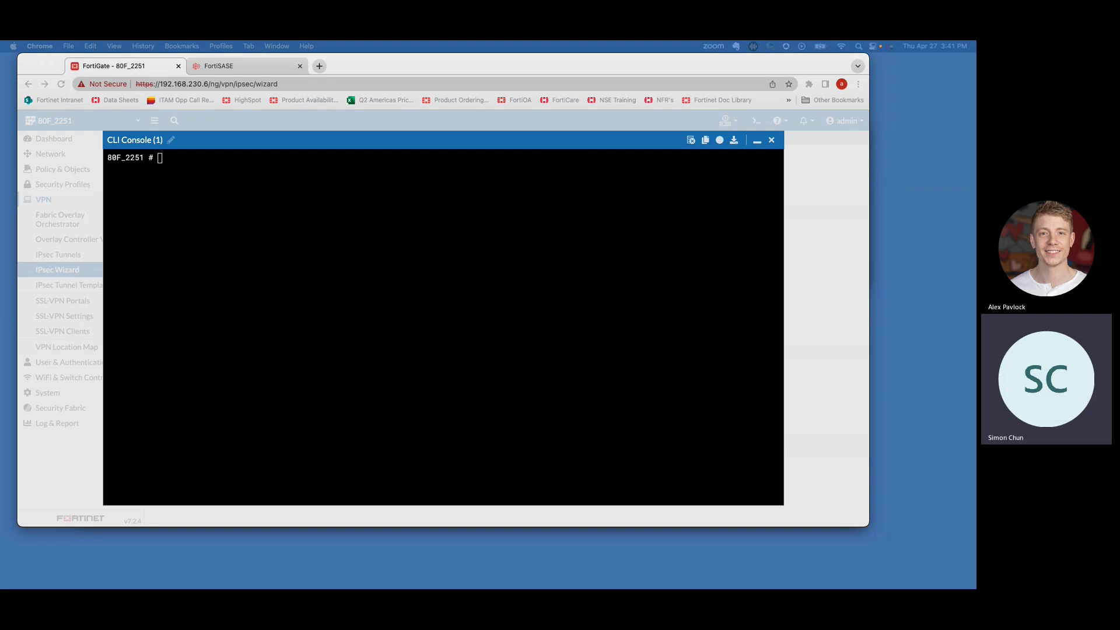
In the CLI, enter config vpn ipsec phase1-interface and edit VPN5.
left_click(585, 285)
type("config vpn ipsec phase1-interface")
key("Return")
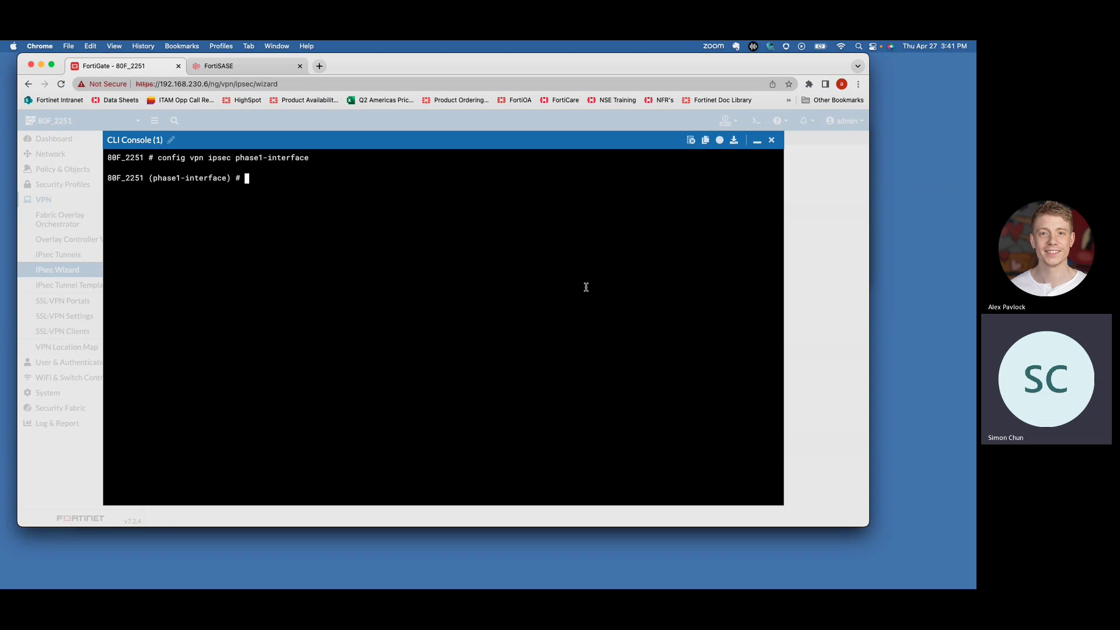
type("edit VPN5")
key("Return")
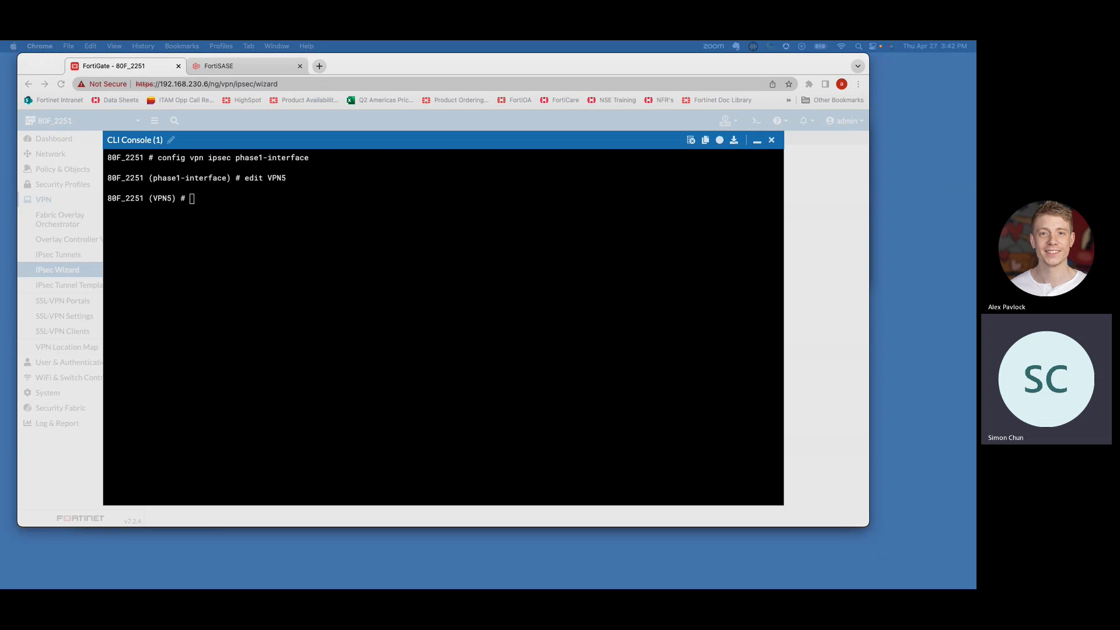
Set VPN5 to IKE version 2, enable network overlay, and set network ID 100.
left_click(270, 272)
type("set ike-version")
type("2")
key("Return")
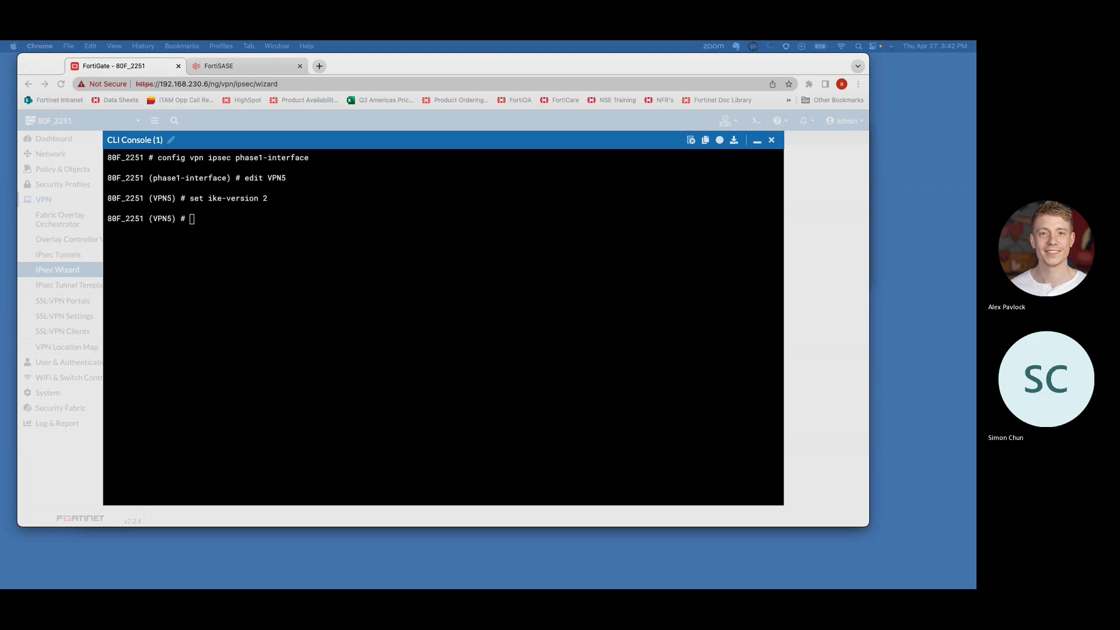
left_click(395, 266)
type("set network-overlay enable")
key("Return")
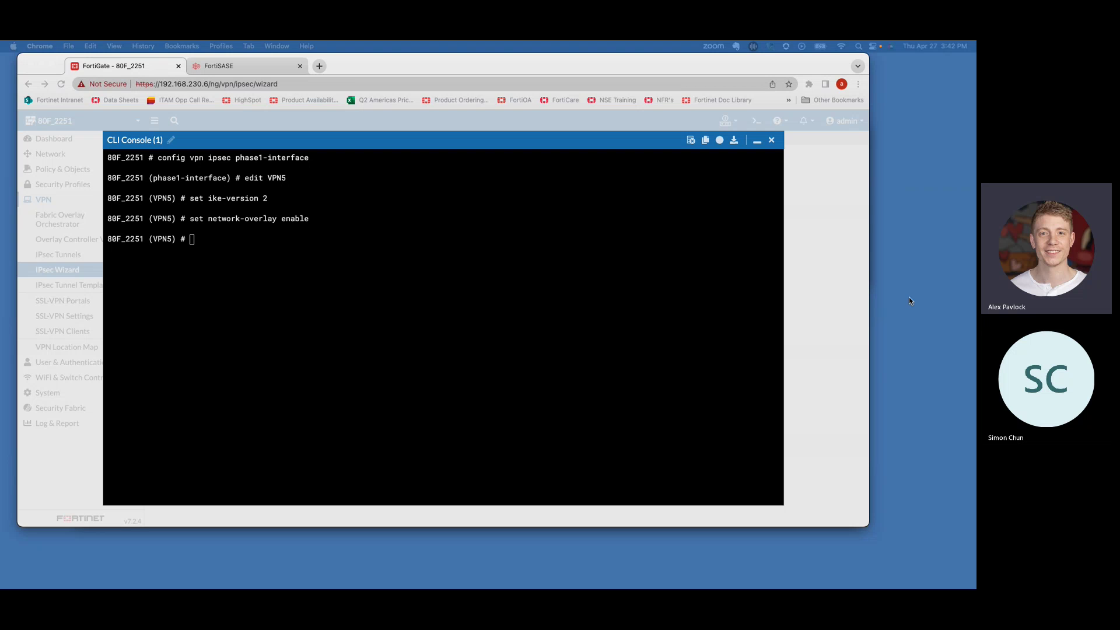
left_click(380, 309)
type("set network-id 1")
type("00")
key("Return")
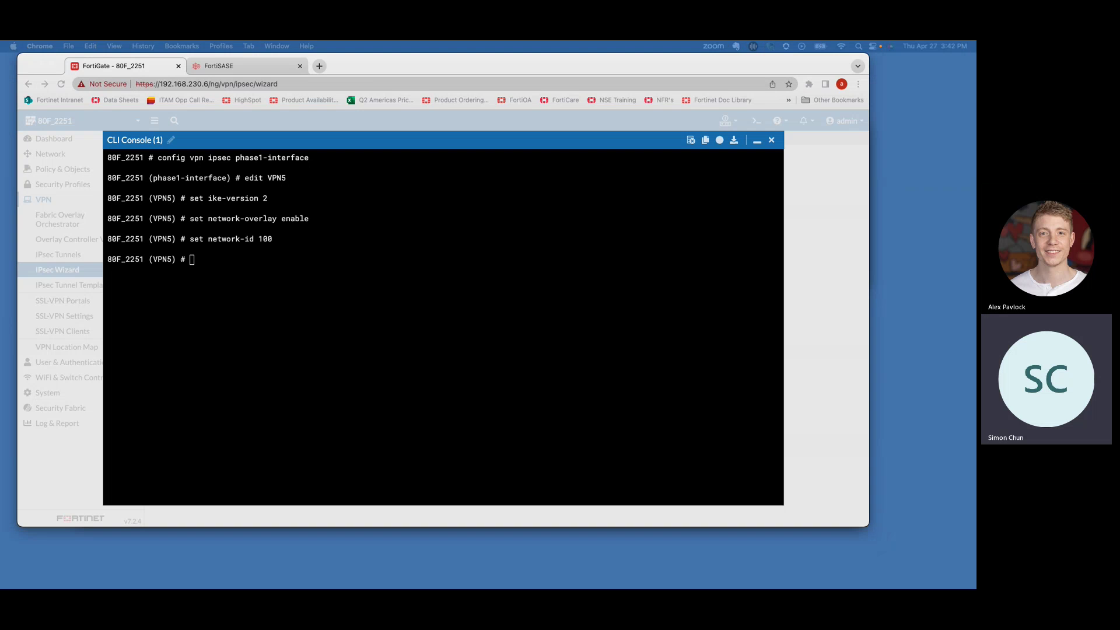
Enable mode-cfg with an IPv4 range from 10.11.11.10 to 10.11.11.200.
left_click(340, 347)
type("set mode-cfg enable")
key("Return")
key("super+Tab")
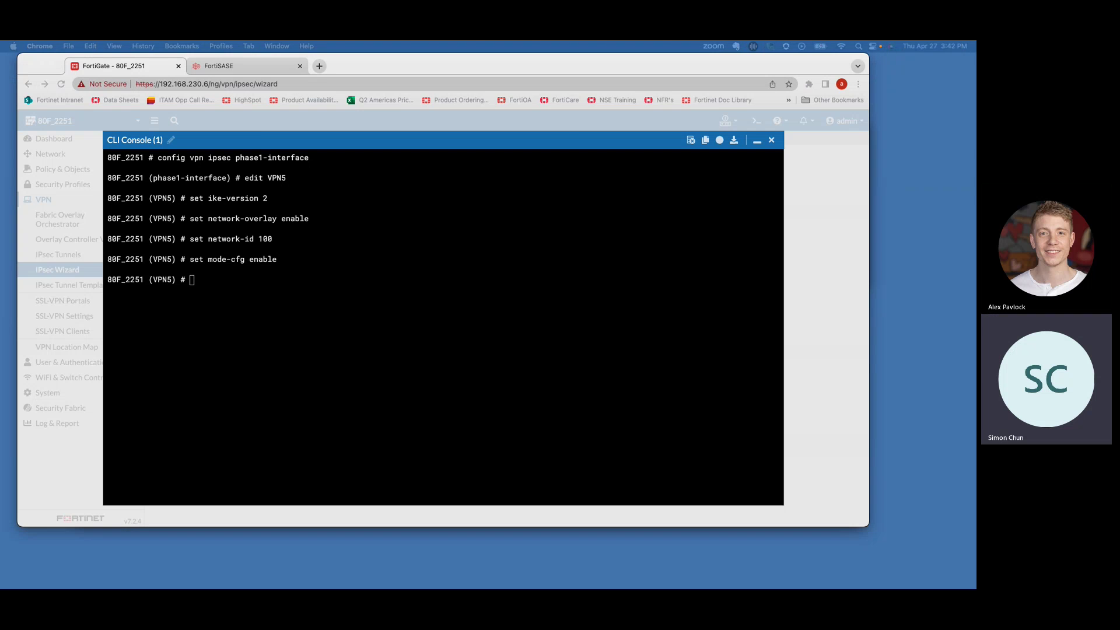
left_click(369, 332)
type("set ipv4-start-ip 10.253.1.1")
key("BackSpace")
key("BackSpace")
key("BackSpace")
key("BackSpace")
key("BackSpace")
key("BackSpace")
key("BackSpace")
type("11.")
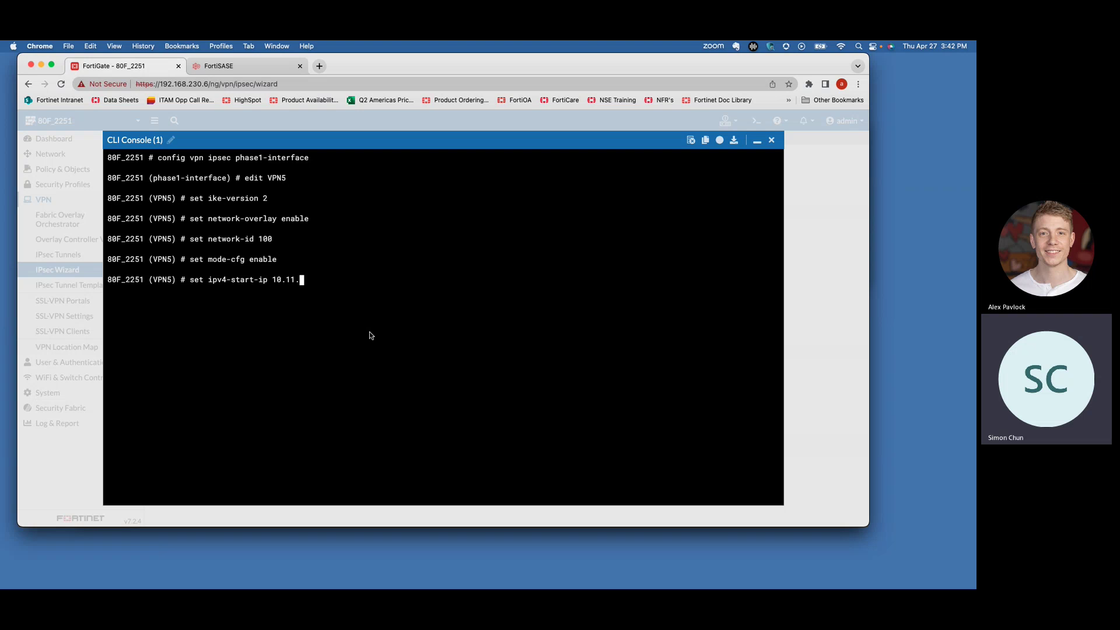
type("11.10")
key("Return")
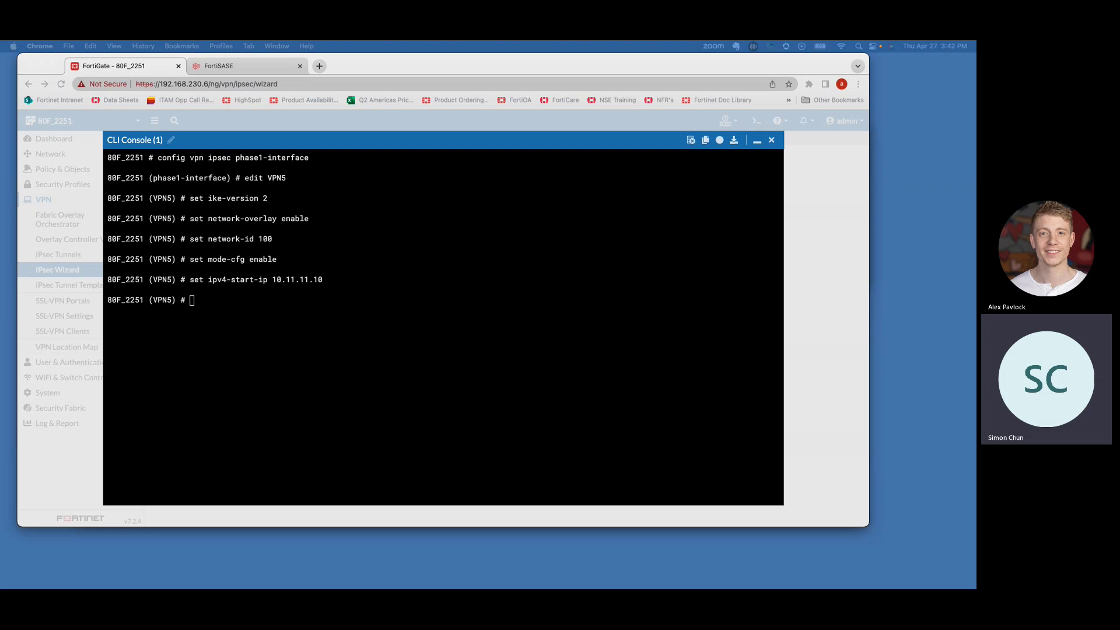
left_click(469, 378)
type("set ipv4-end-ip 10.255.255.1")
key("BackSpace")
key("BackSpace")
key("BackSpace")
key("BackSpace")
key("BackSpace")
key("BackSpace")
key("BackSpace")
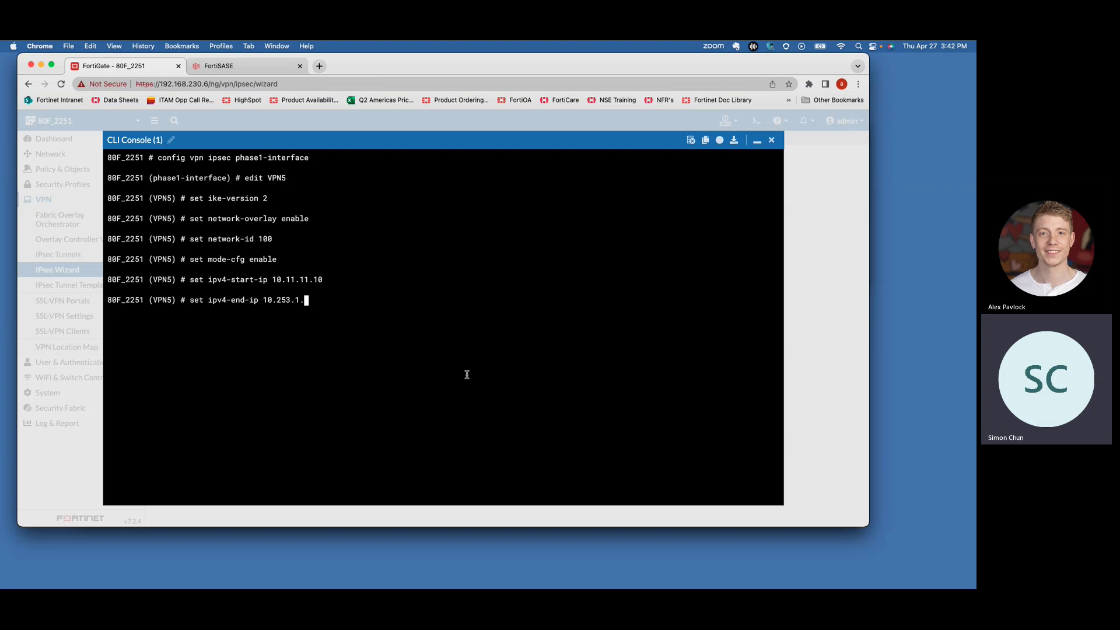
key("BackSpace")
key("BackSpace")
type("11.11.")
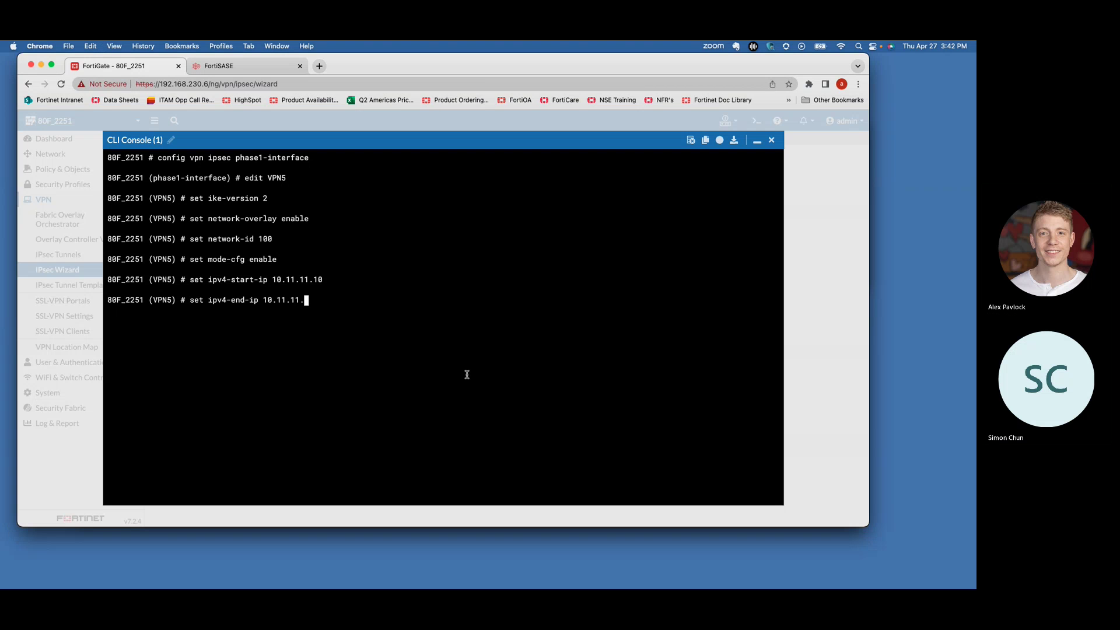
type("200")
key("Return")
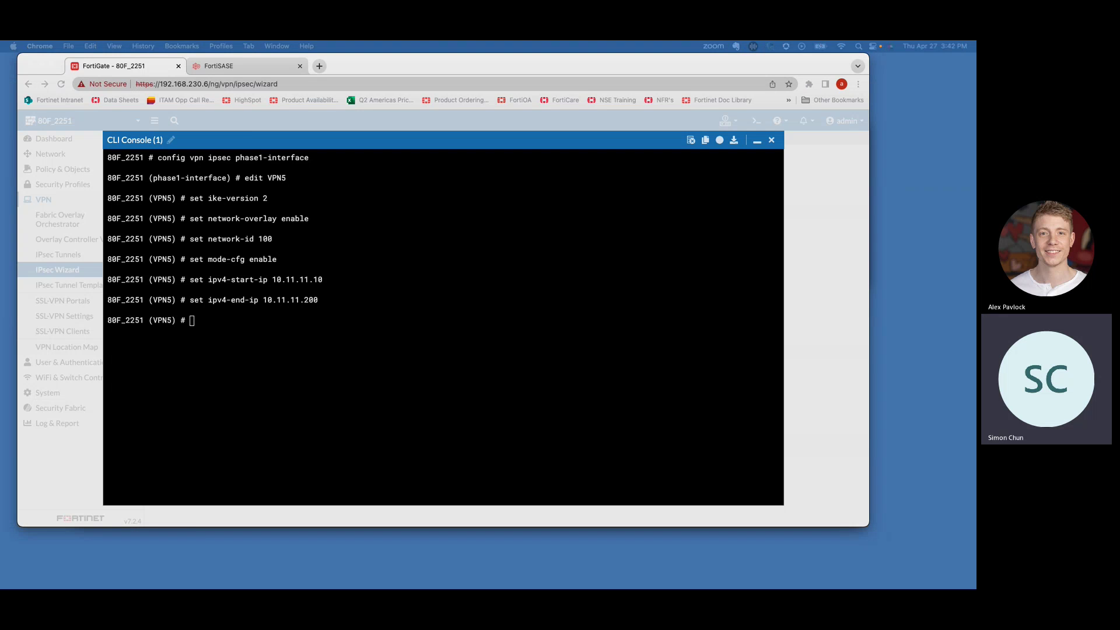
Set the mode-cfg netmask to 255.255.255.0, save the phase 1 config, and close the console.
left_click(374, 317)
type("set ipv4-netmask 255.255.255.0")
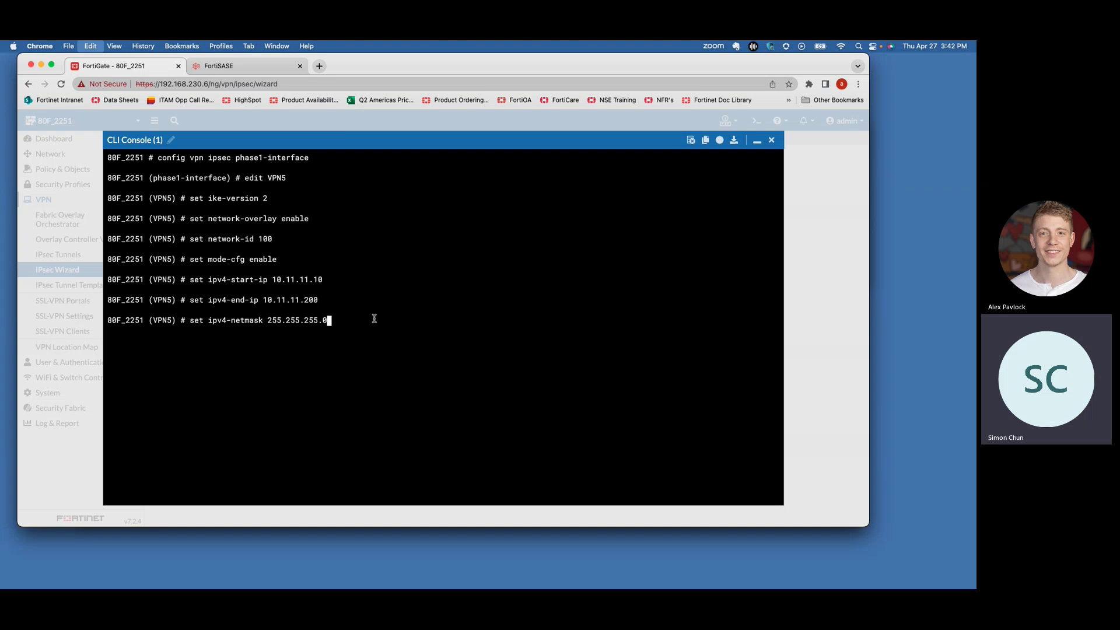
key("Return")
type("next")
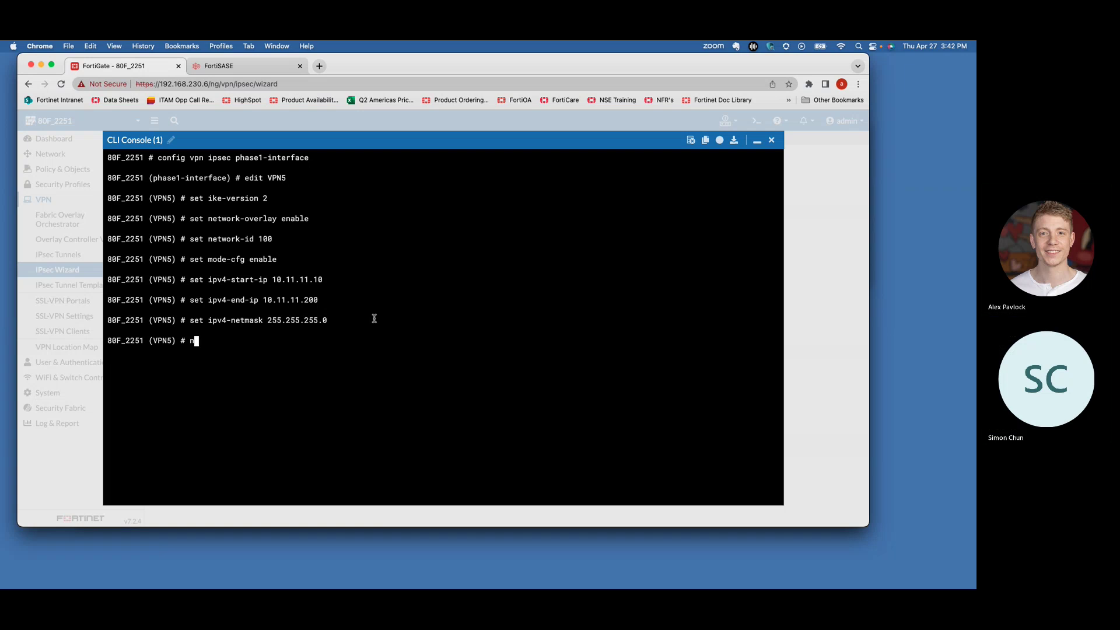
key("Return")
type("end")
key("Return")
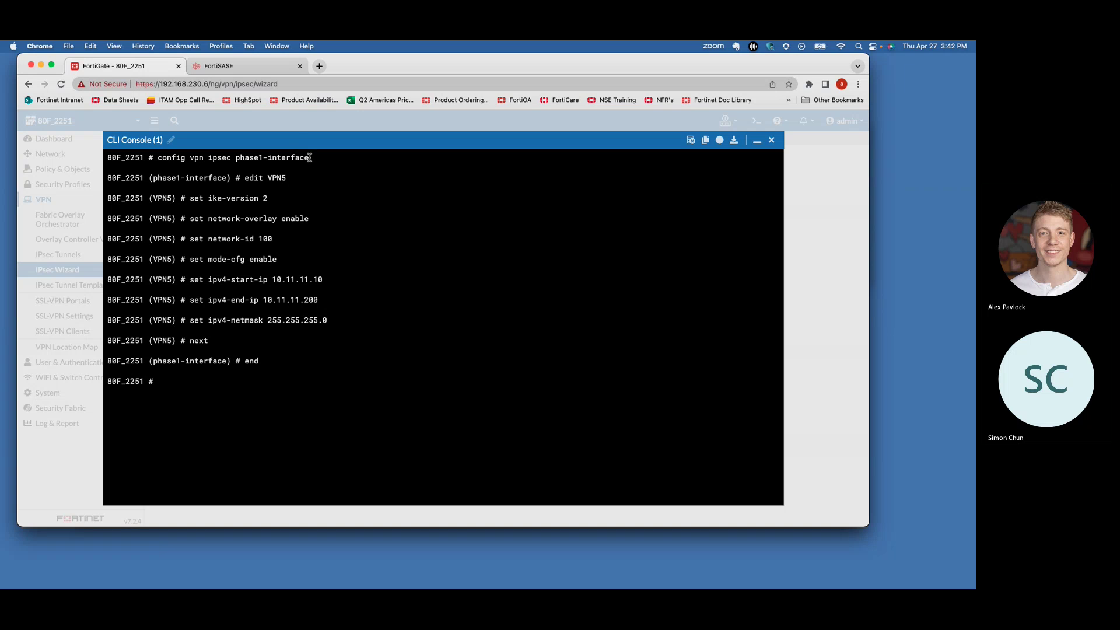
left_click(772, 140)
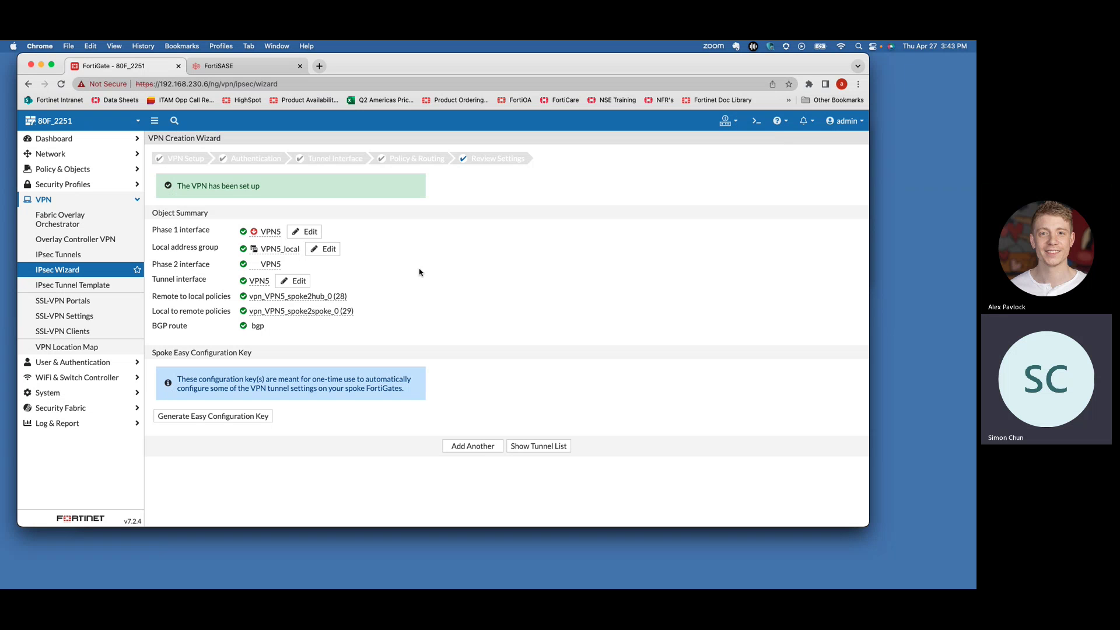
left_click(93, 154)
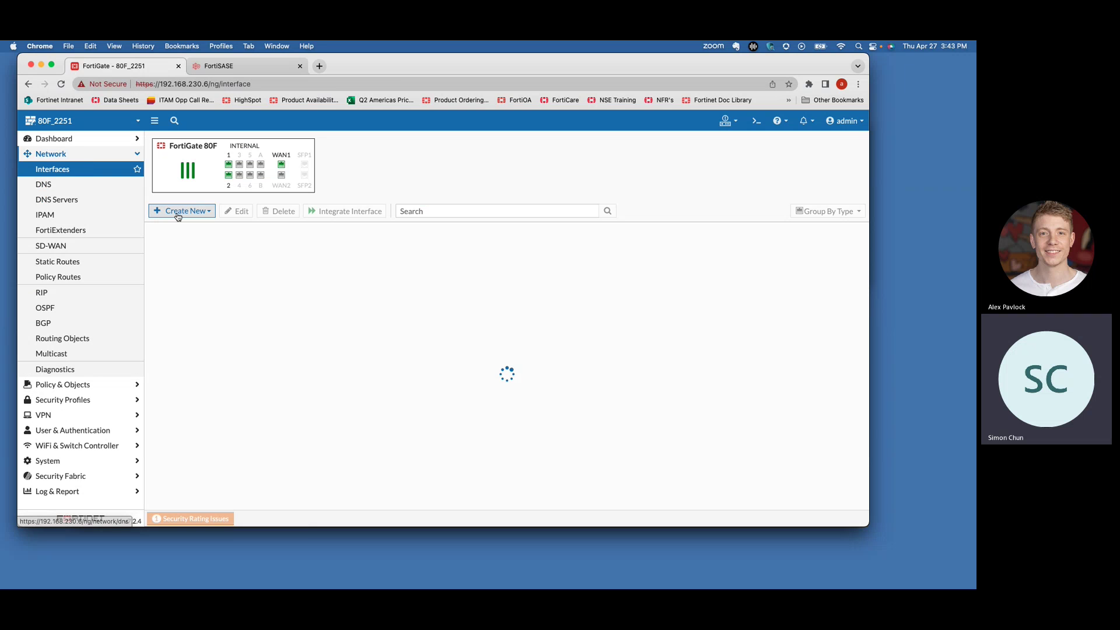
left_click(179, 212)
Create a new interface named SASE_Health of type Loopback.
left_click(175, 225)
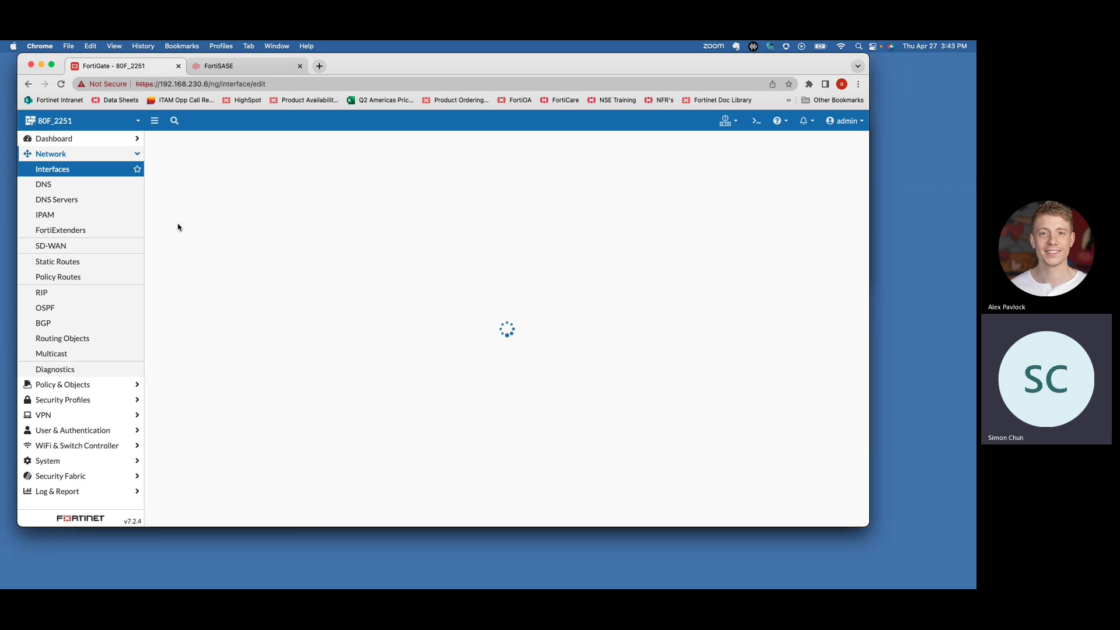
left_click(271, 162)
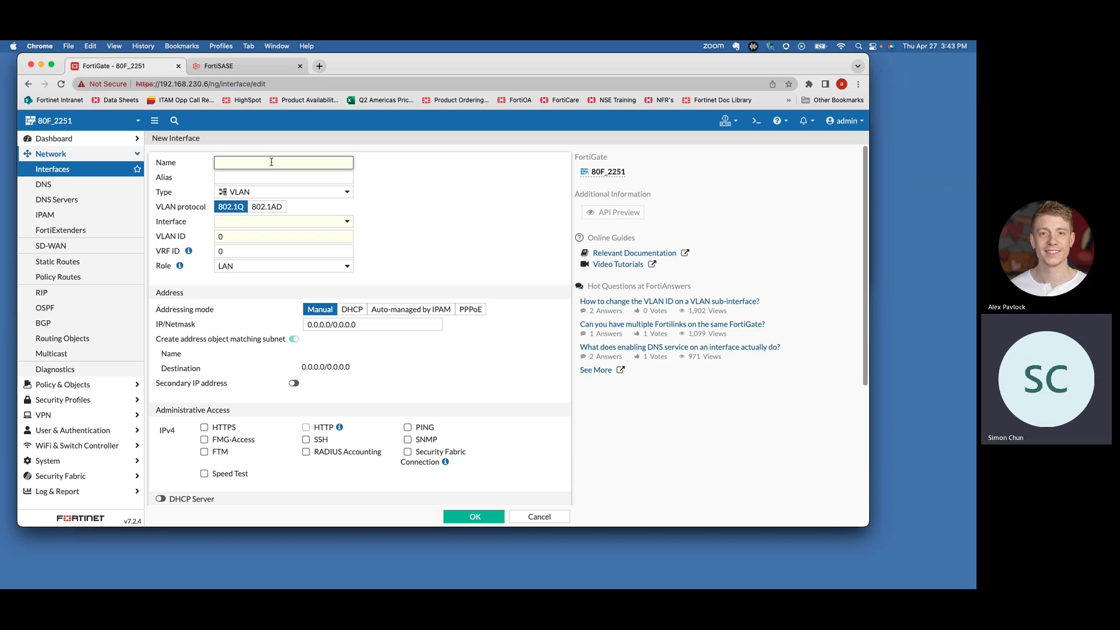
type("SASE_Health")
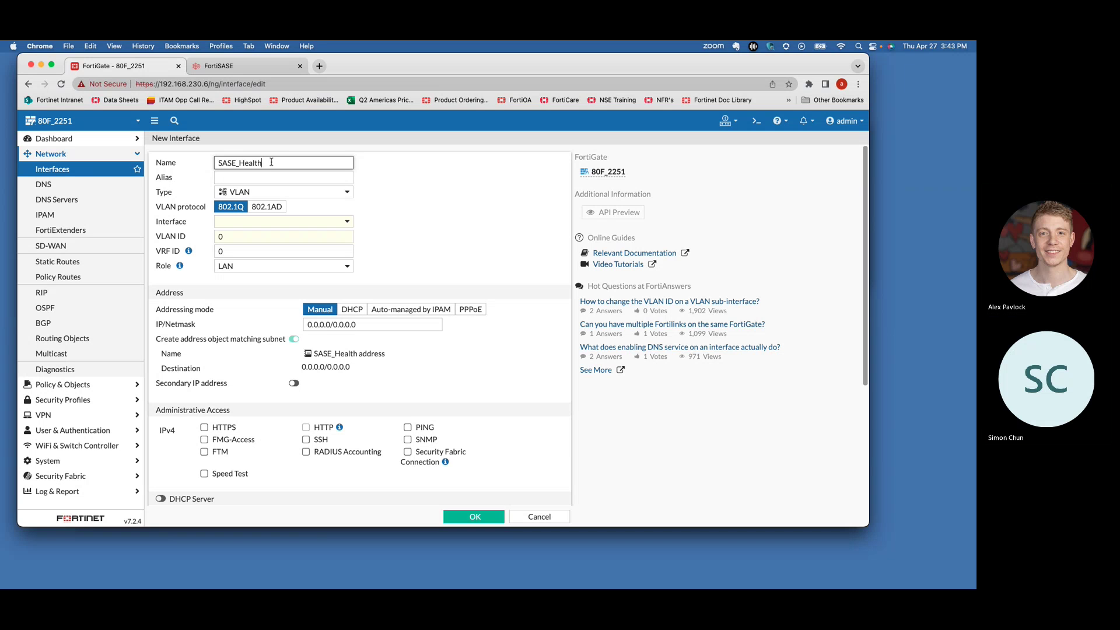
left_click(272, 192)
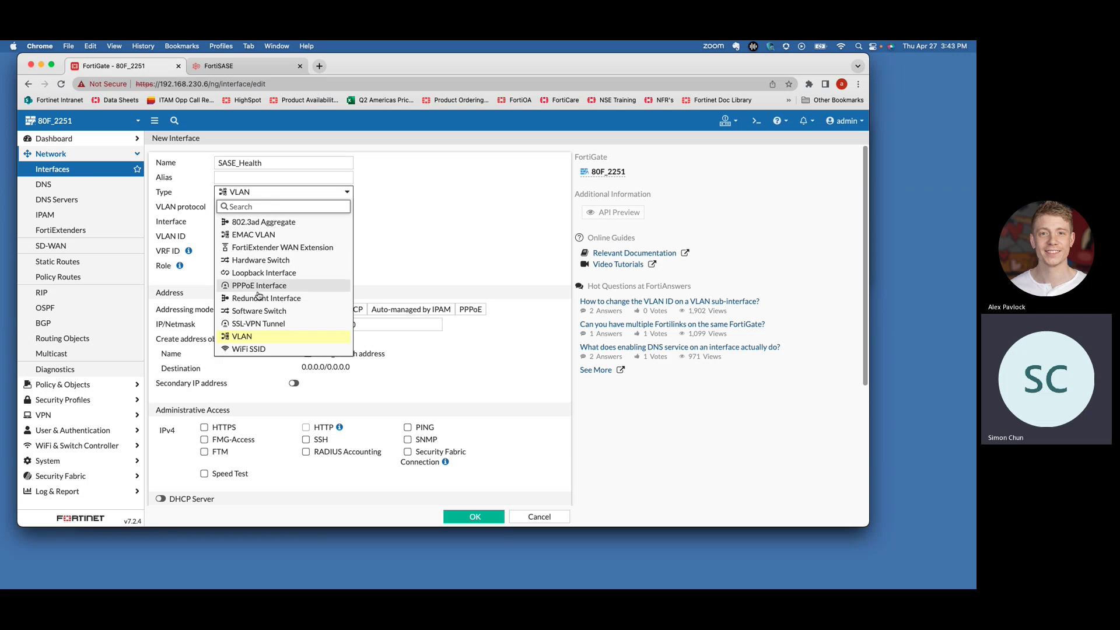
left_click(273, 276)
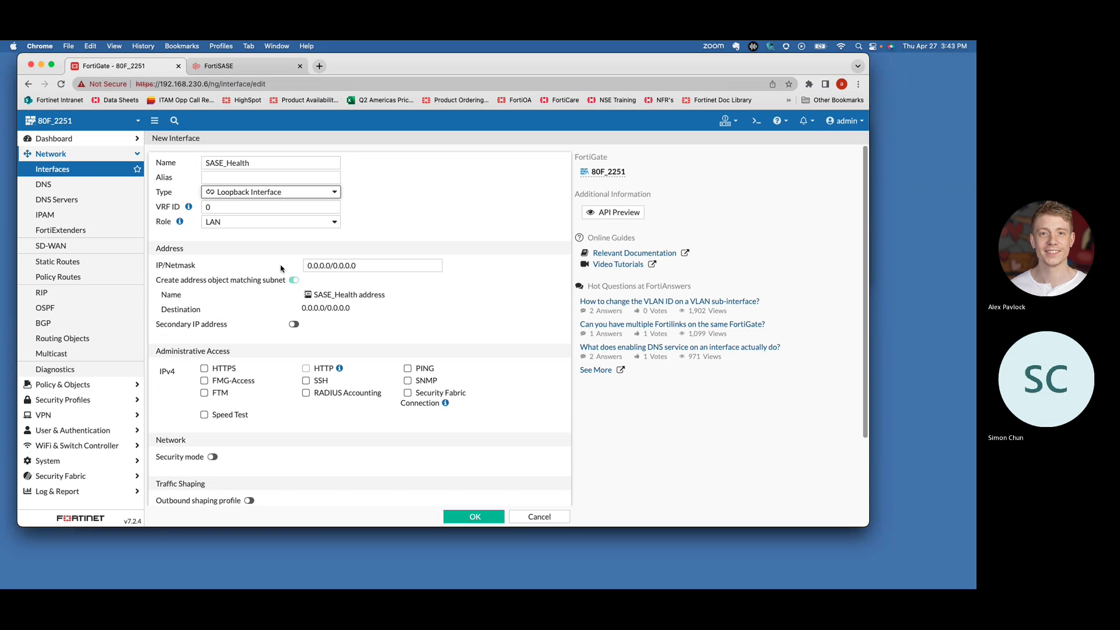
Give SASE_Health IP 10.1.0.254/24, allow PING, and save it.
triple_click(368, 264)
key("BackSpace")
type("10")
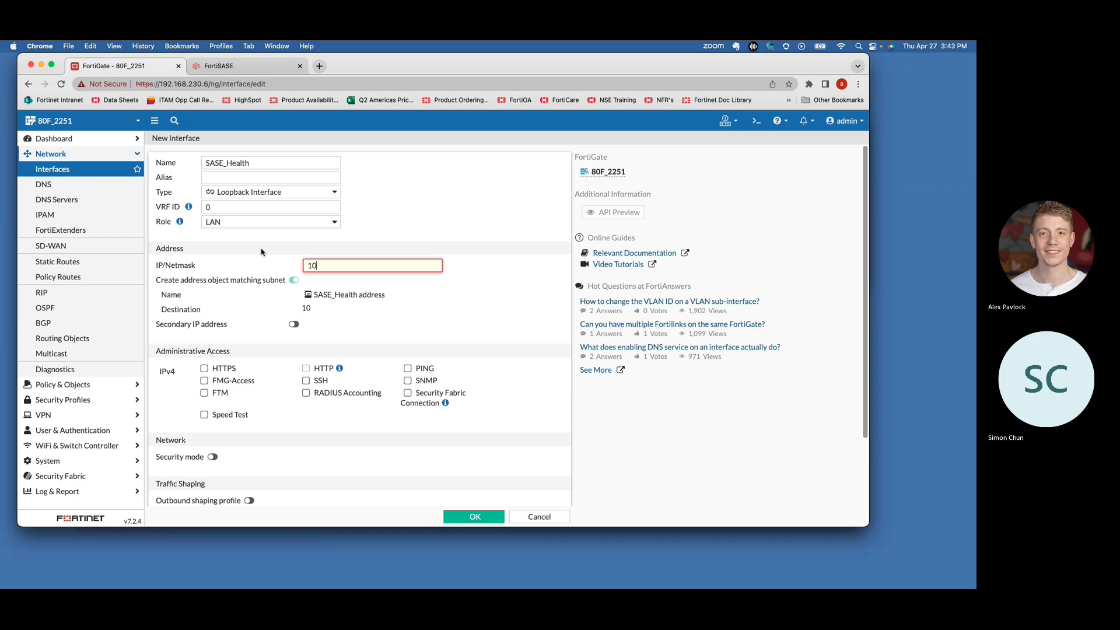
type(".1.0.254")
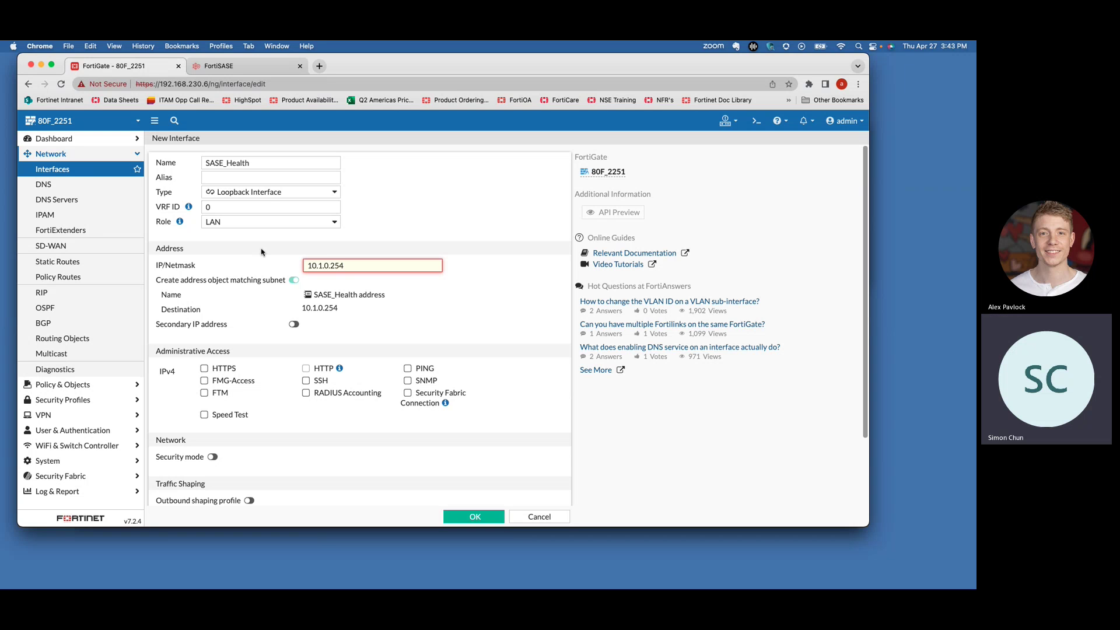
left_click(211, 300)
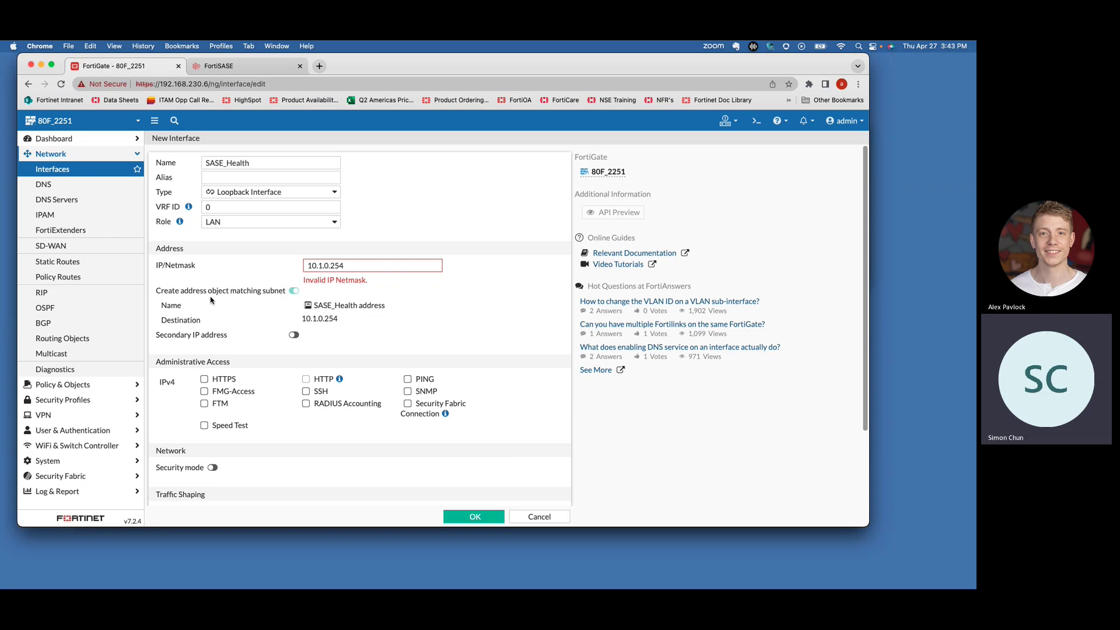
left_click(354, 265)
type("/24")
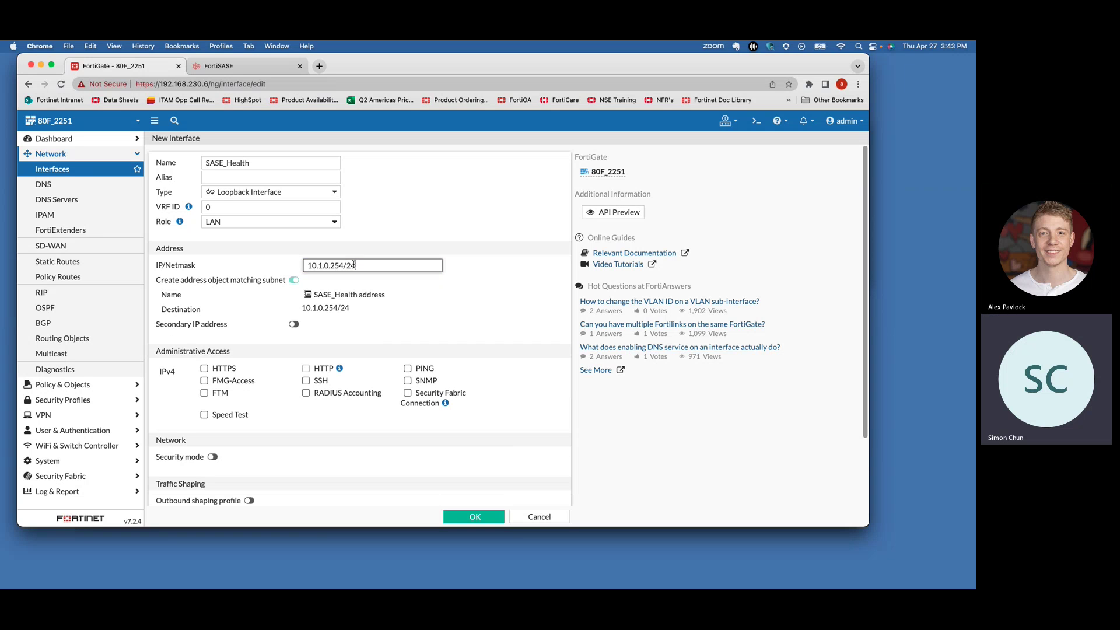
left_click(452, 268)
left_click(407, 368)
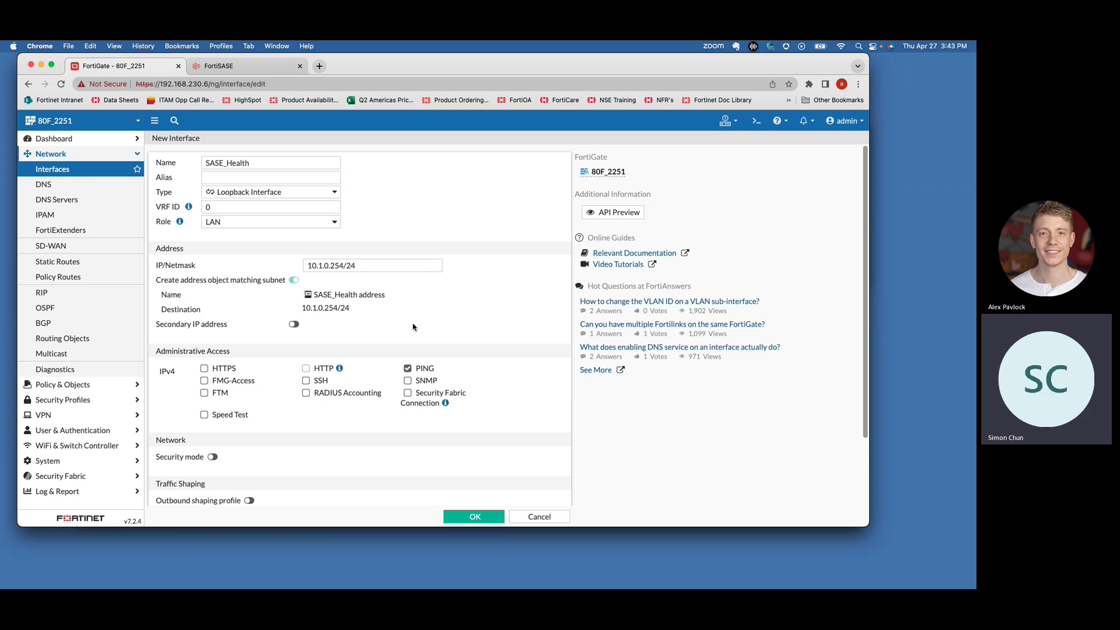
left_click(475, 517)
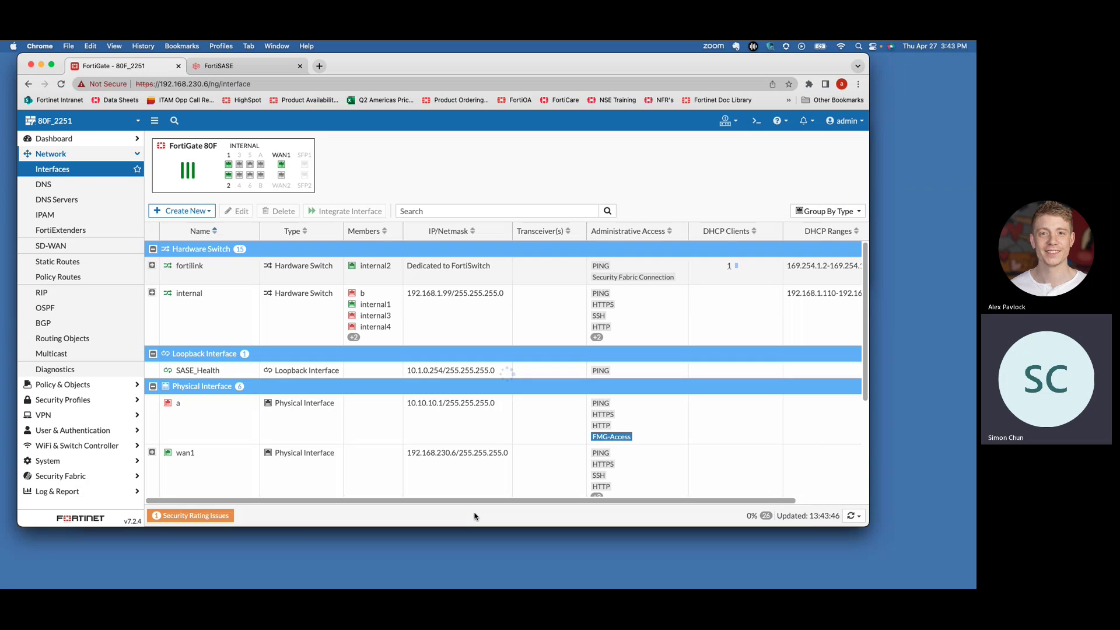
mouse_move(470, 375)
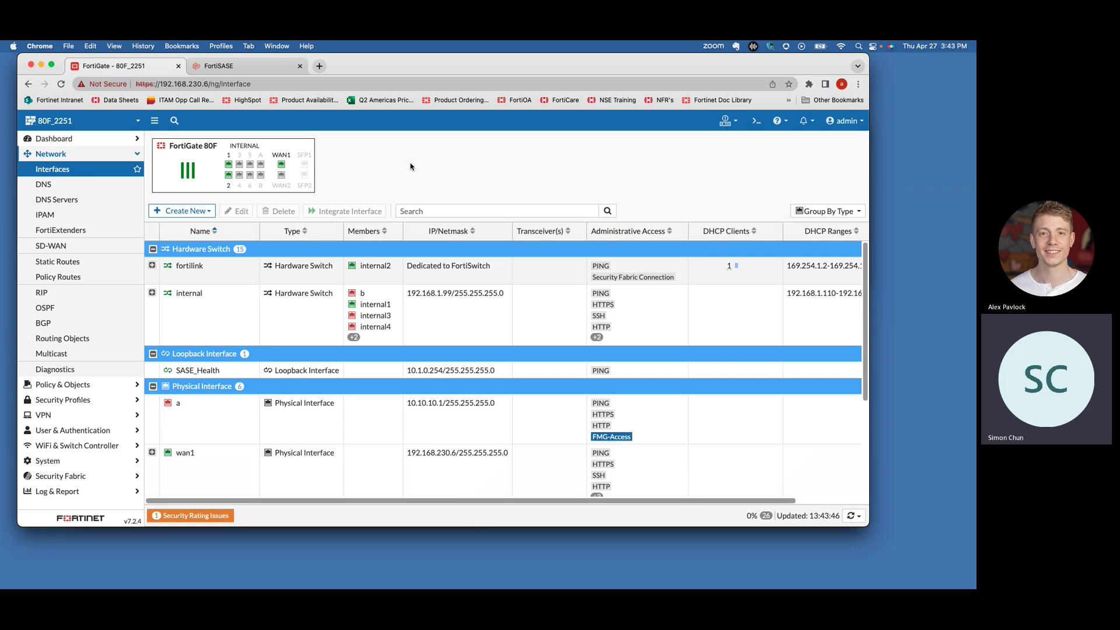
Create a new firewall policy named SASE_Health_Check.
left_click(77, 385)
left_click(69, 186)
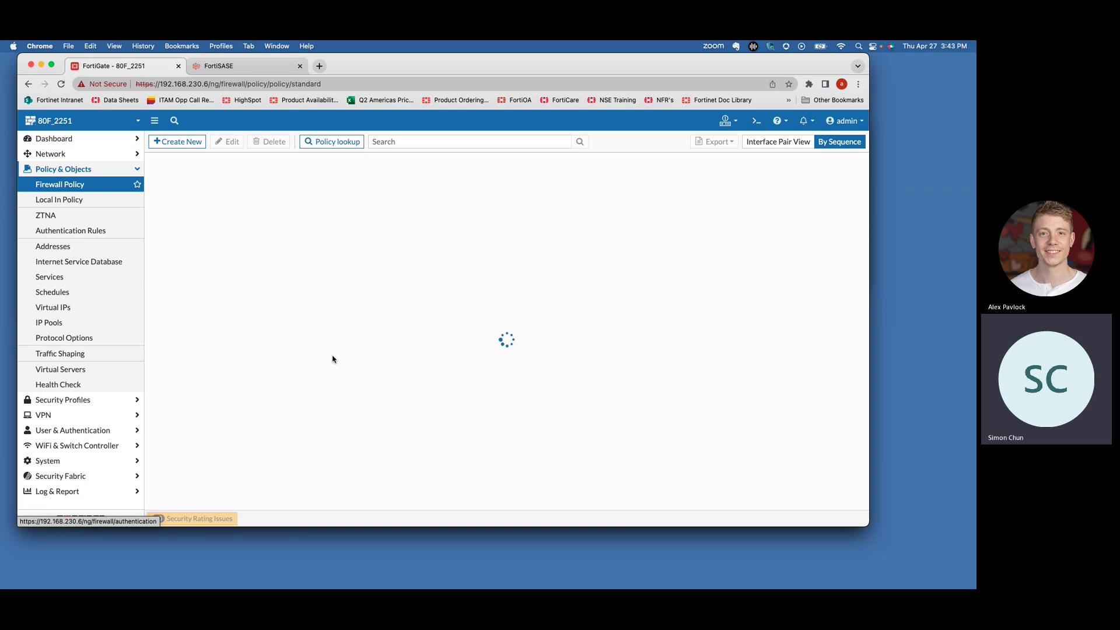
scroll(333, 359, "down", 10)
left_click(270, 453)
left_click(272, 470)
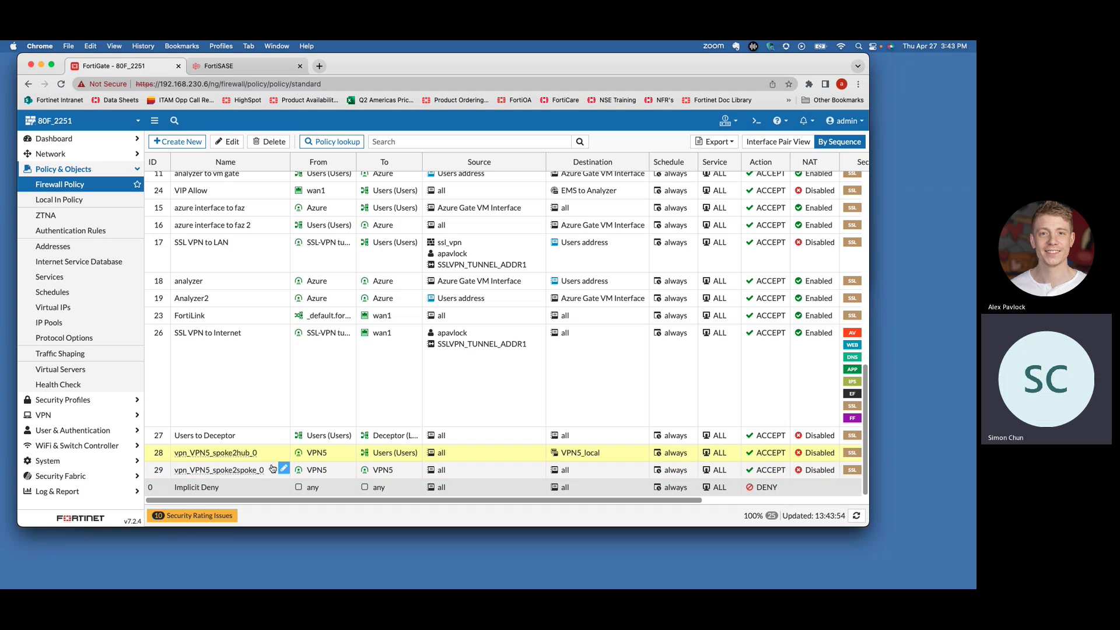
left_click(173, 140)
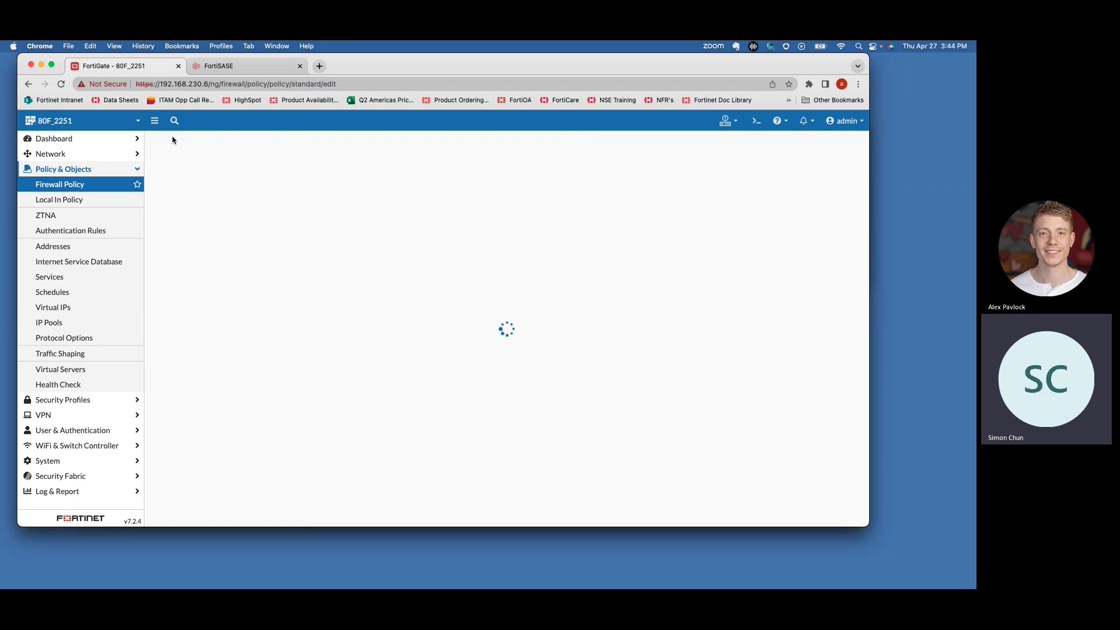
left_click(329, 183)
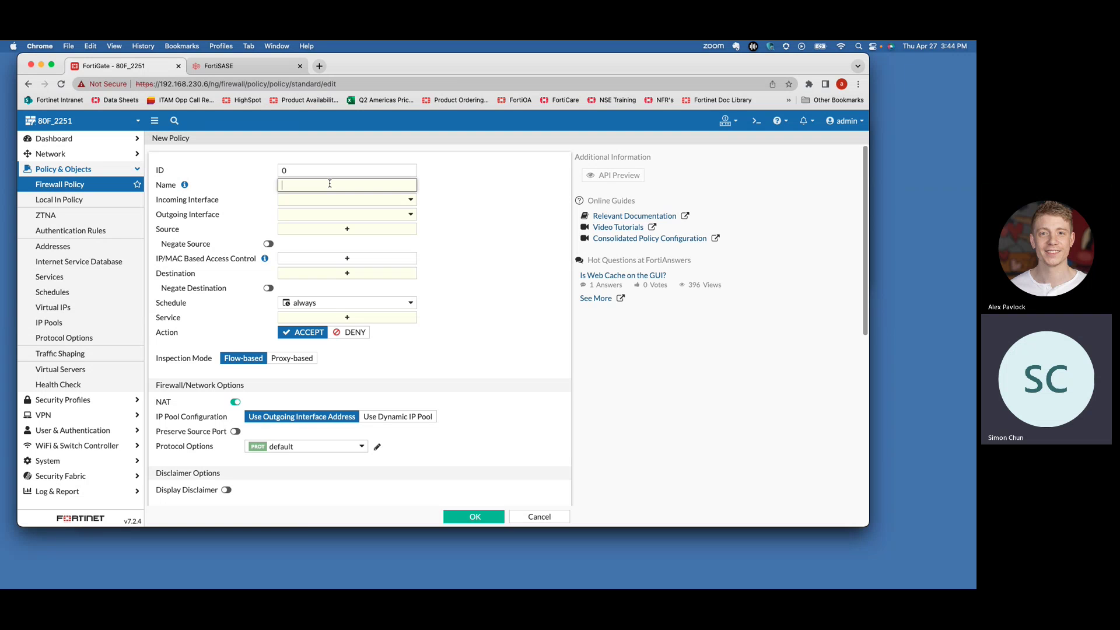
type("SASE_Health_")
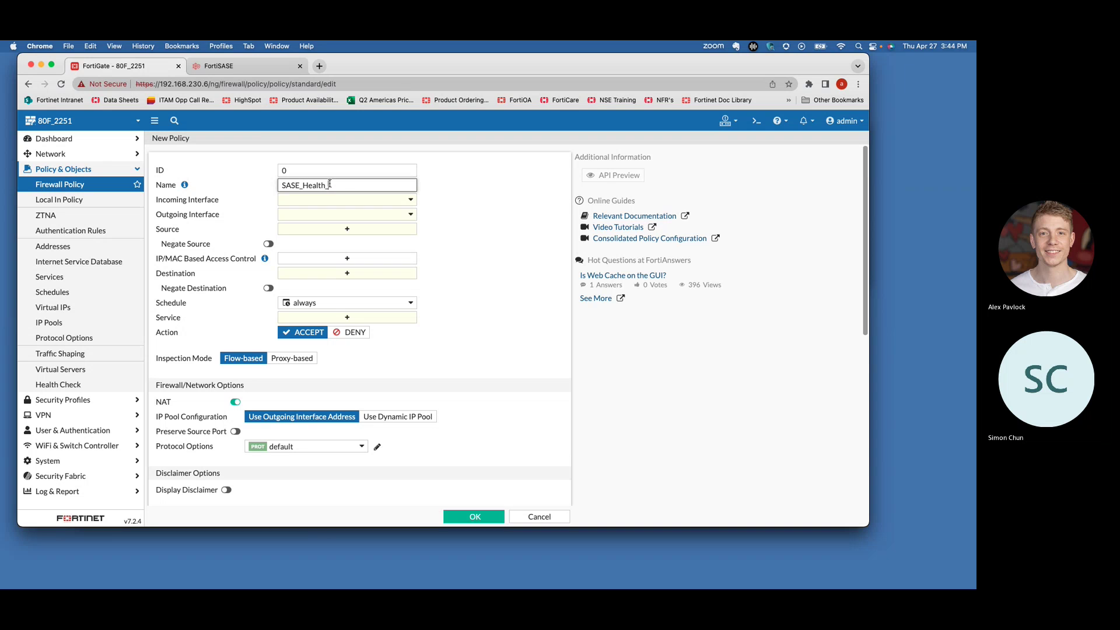
type("Check")
Set the policy's incoming interface to VPN5 and outgoing interface to SASE_Health.
left_click(347, 203)
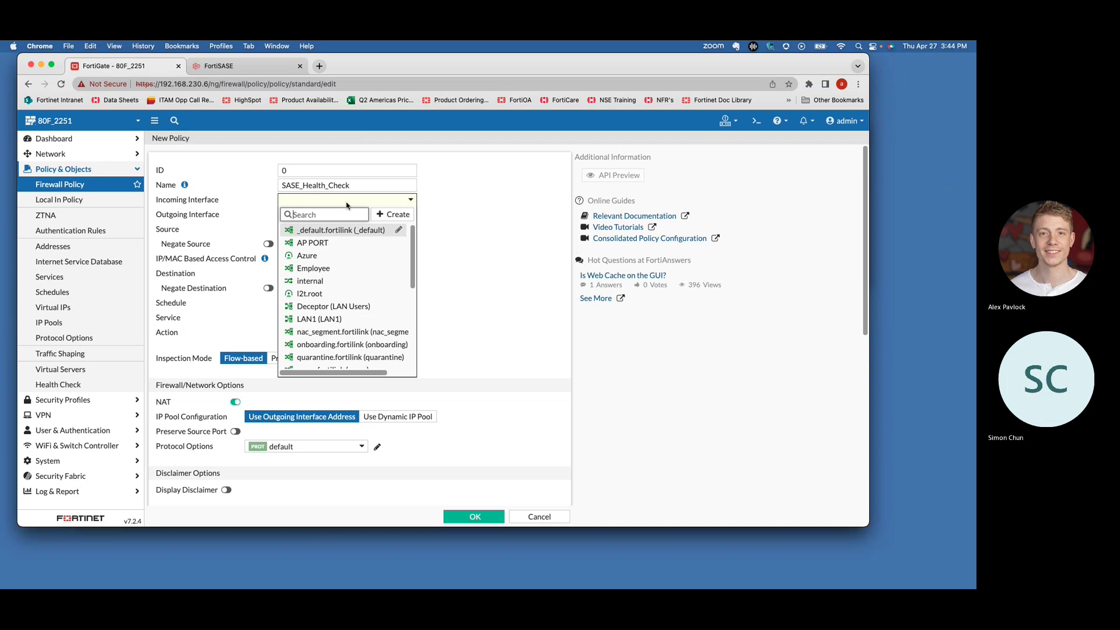
scroll(324, 303, "down", 5)
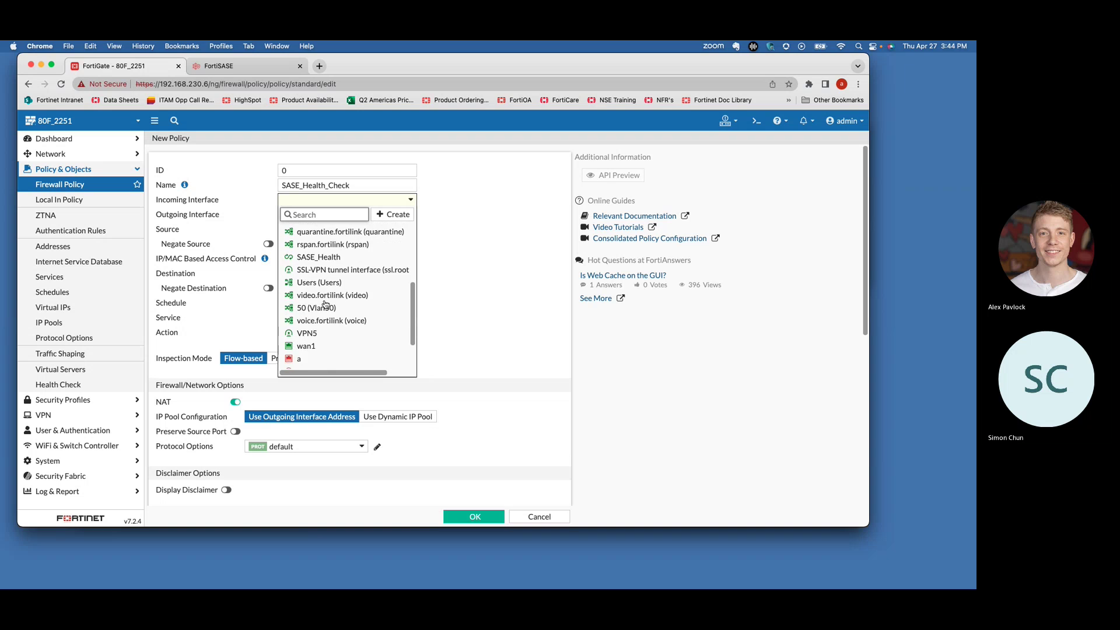
left_click(323, 303)
left_click(321, 216)
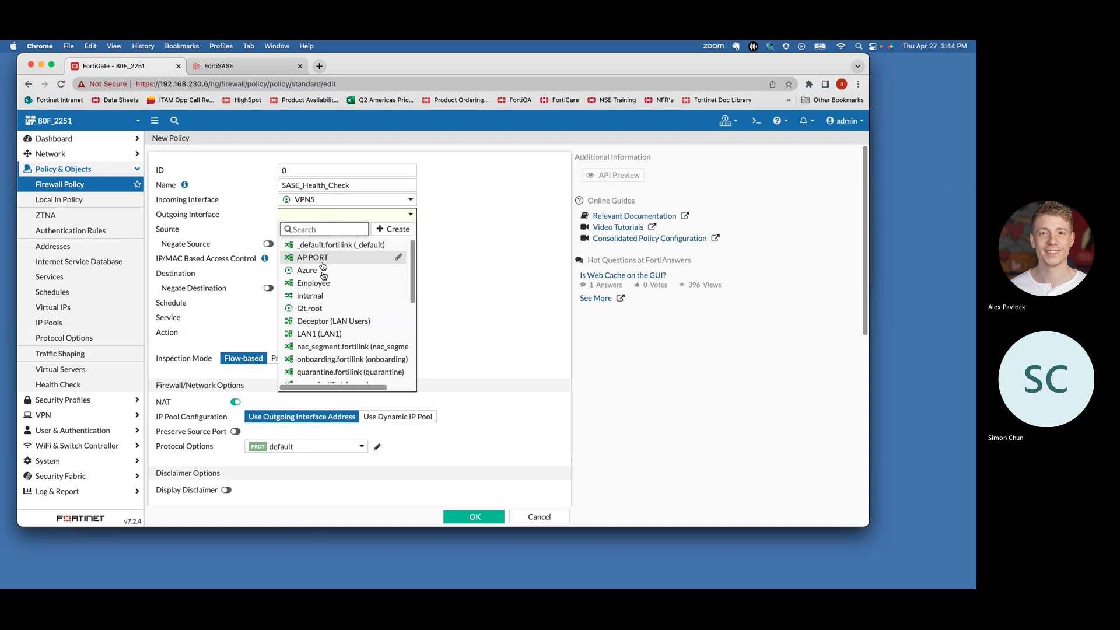
scroll(323, 320, "down", 2)
scroll(324, 325, "down", 2)
left_click(319, 366)
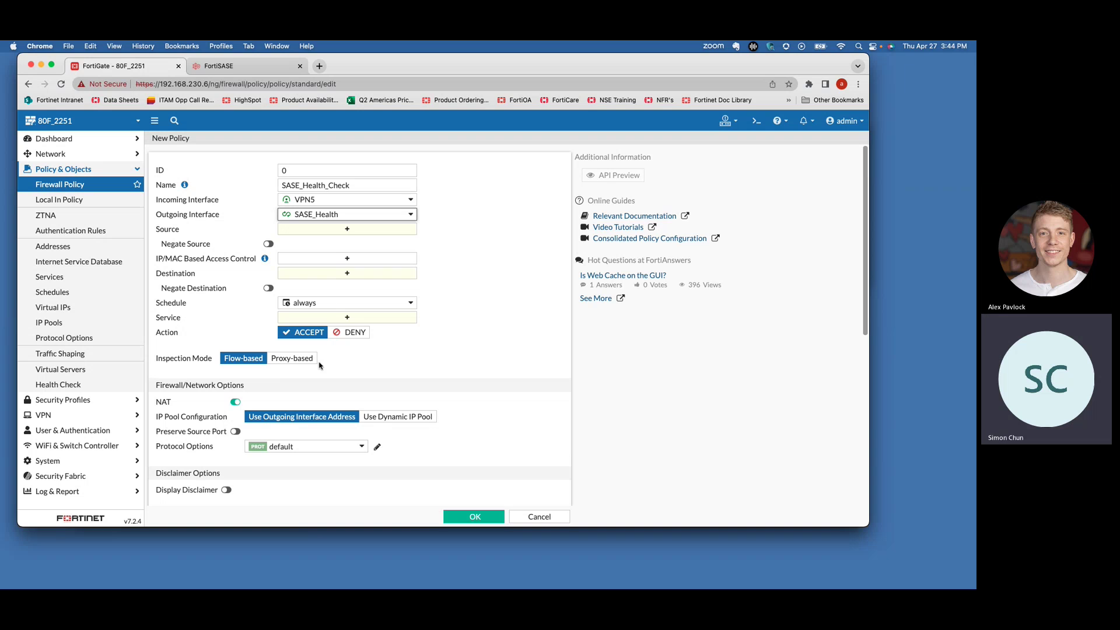
Use all source and destination addresses, ALL services, NAT off, and save the policy.
left_click(324, 230)
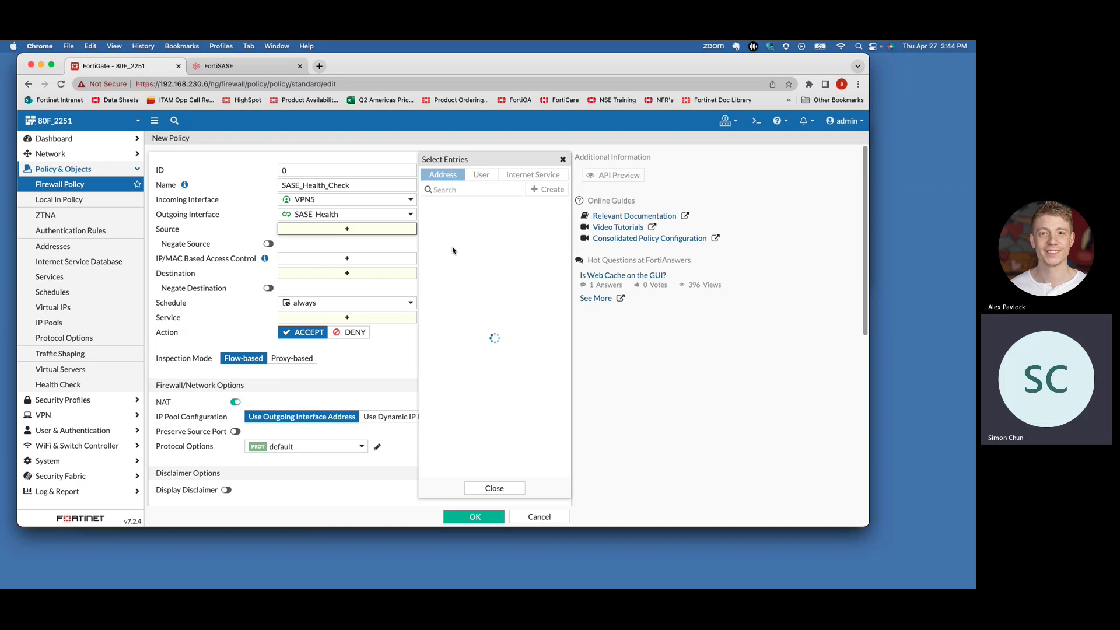
left_click(441, 295)
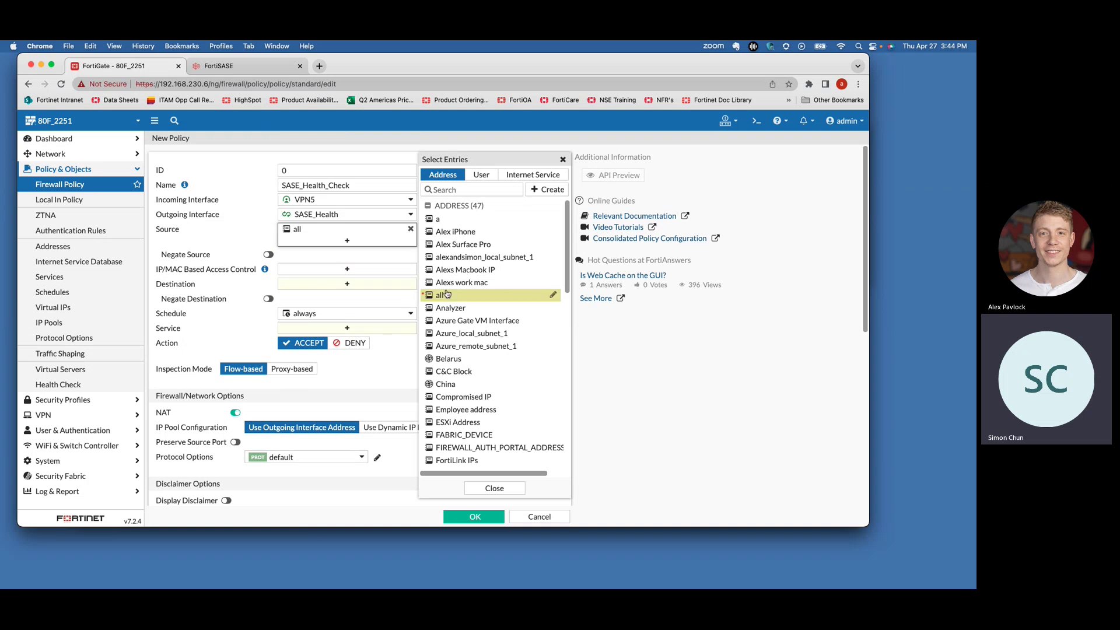
left_click(348, 284)
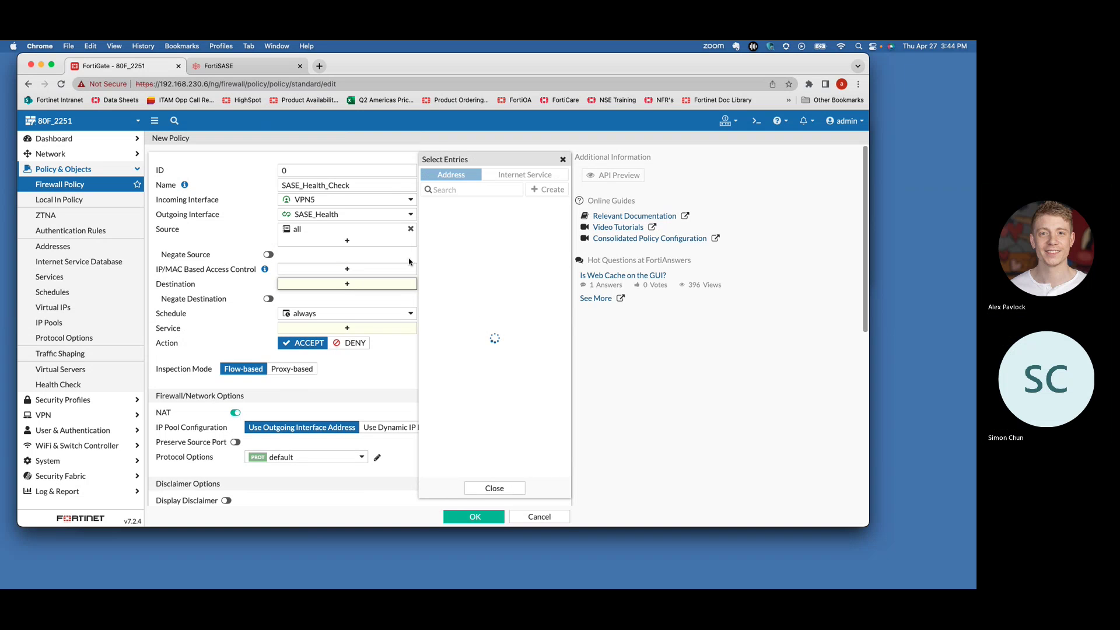
left_click(441, 295)
left_click(349, 339)
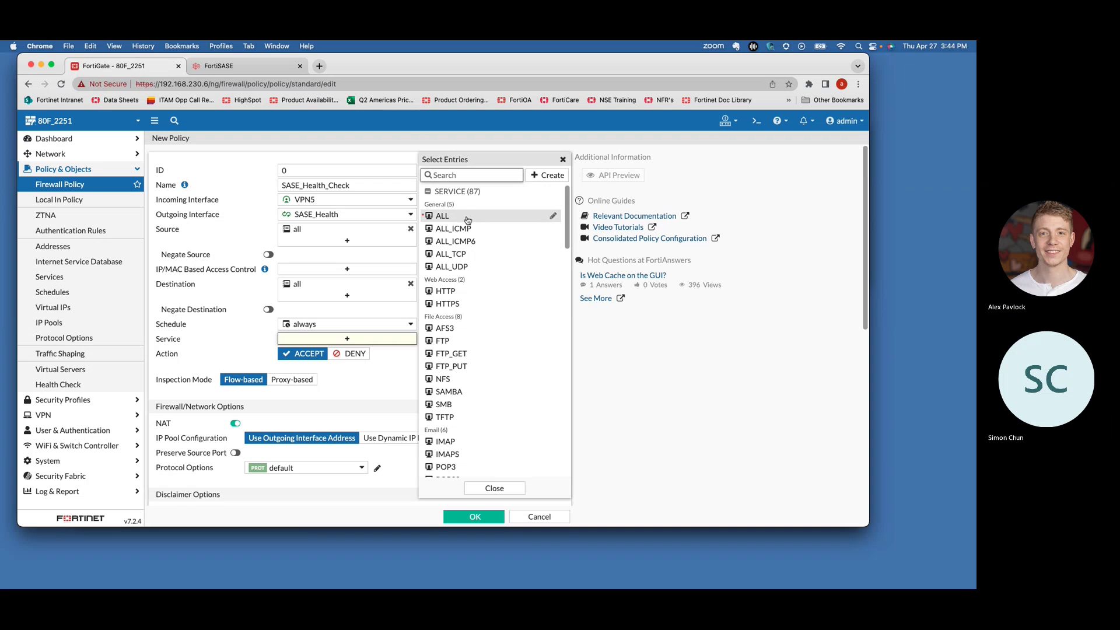
left_click(468, 216)
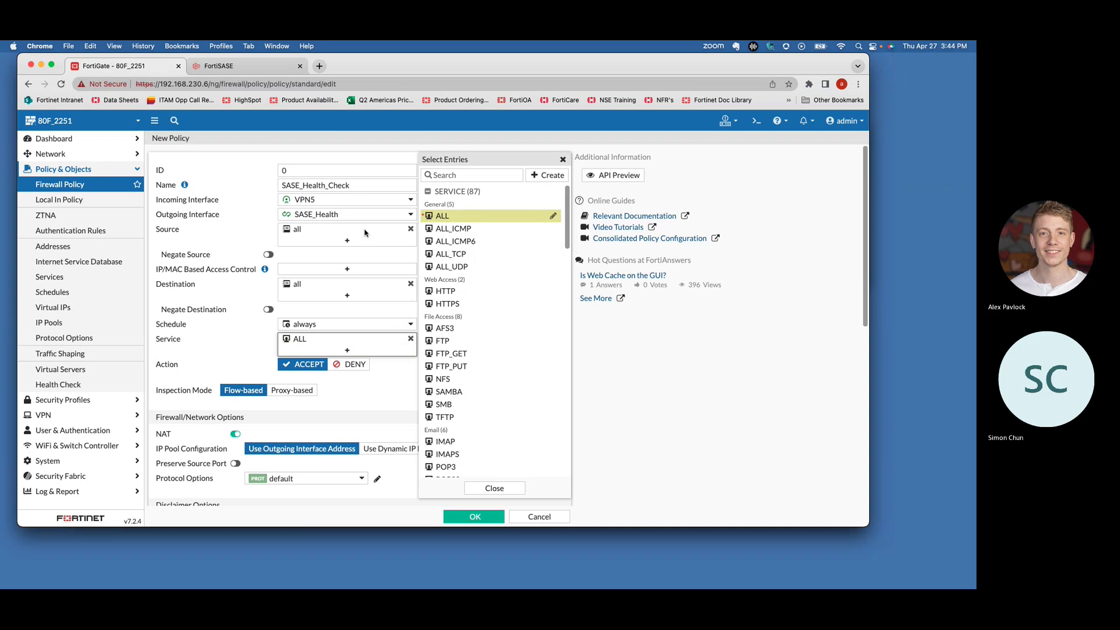
left_click(267, 309)
left_click(268, 309)
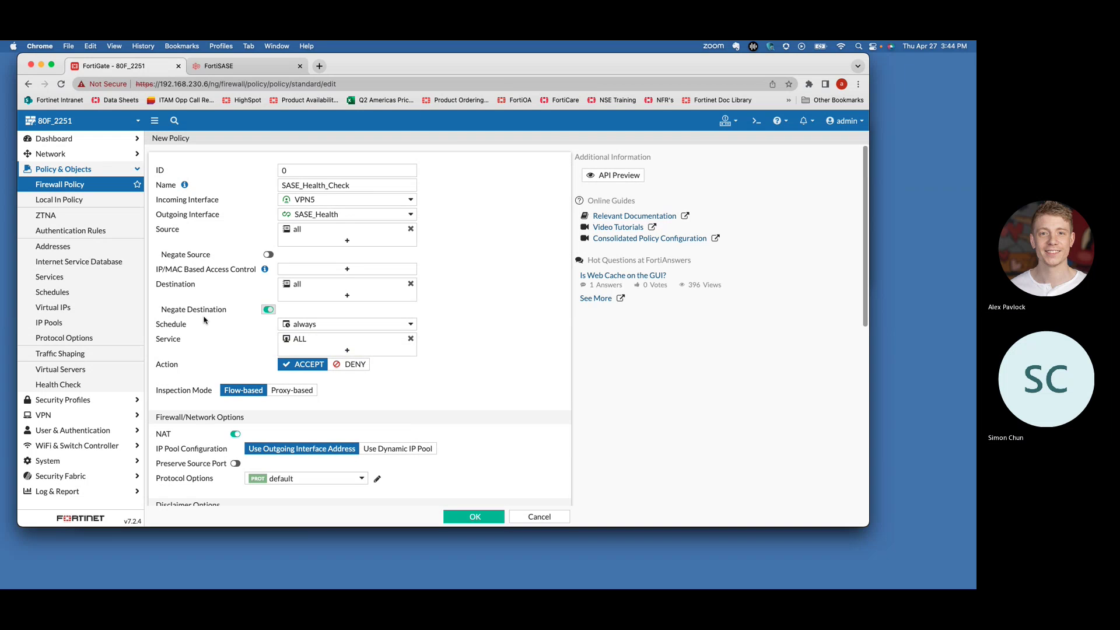
left_click(235, 433)
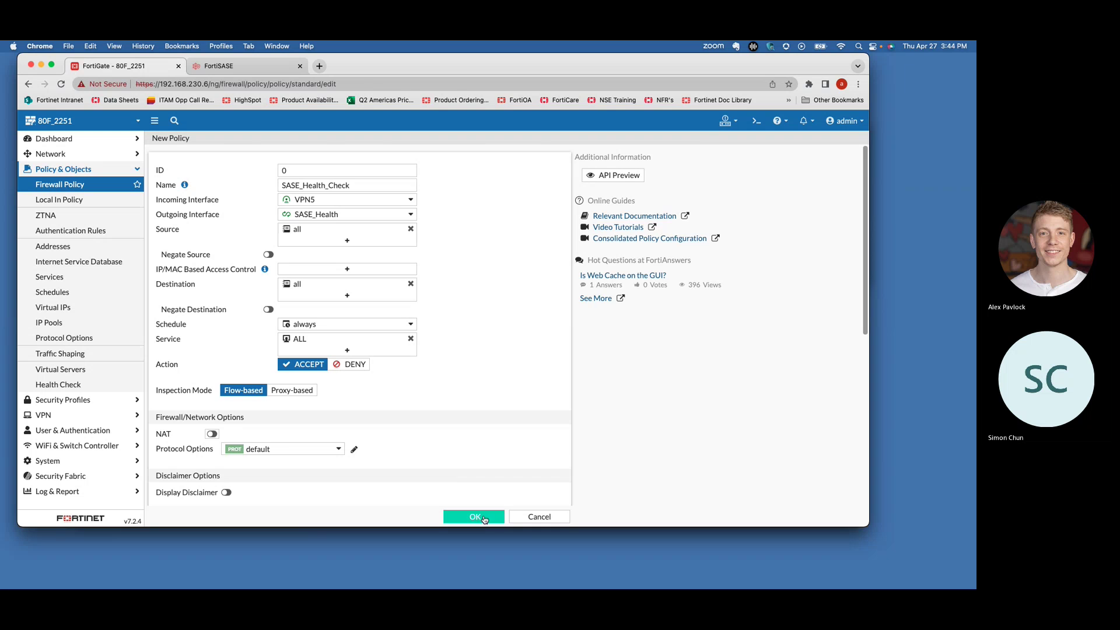
left_click(474, 517)
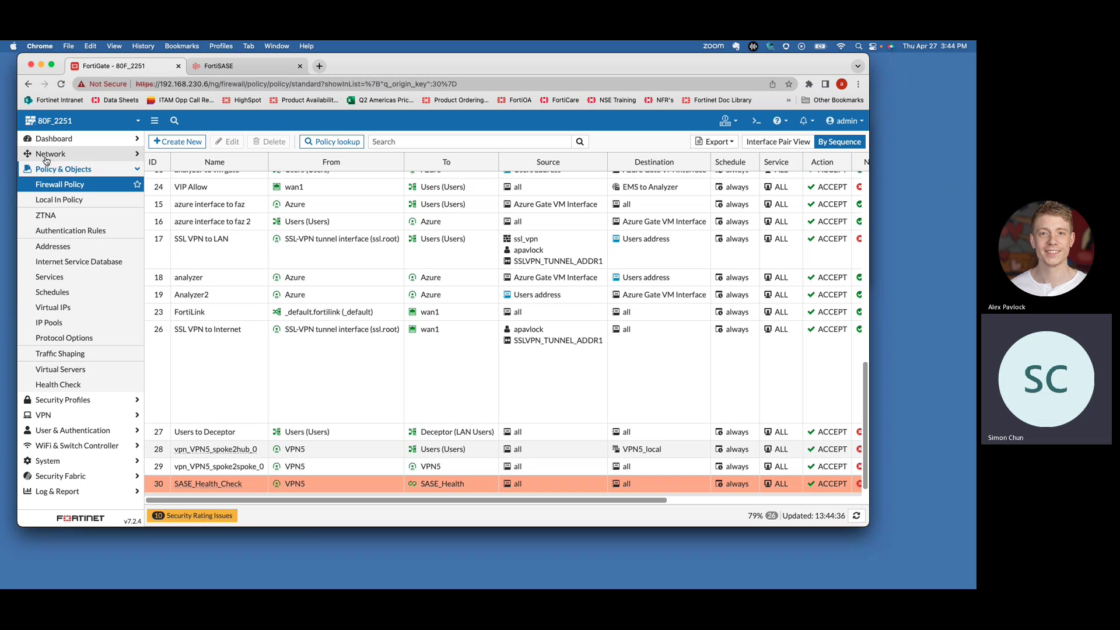
Apply BGP router ID 10.1.0.254, then select neighbor 10.10.1.3 for deletion.
left_click(56, 155)
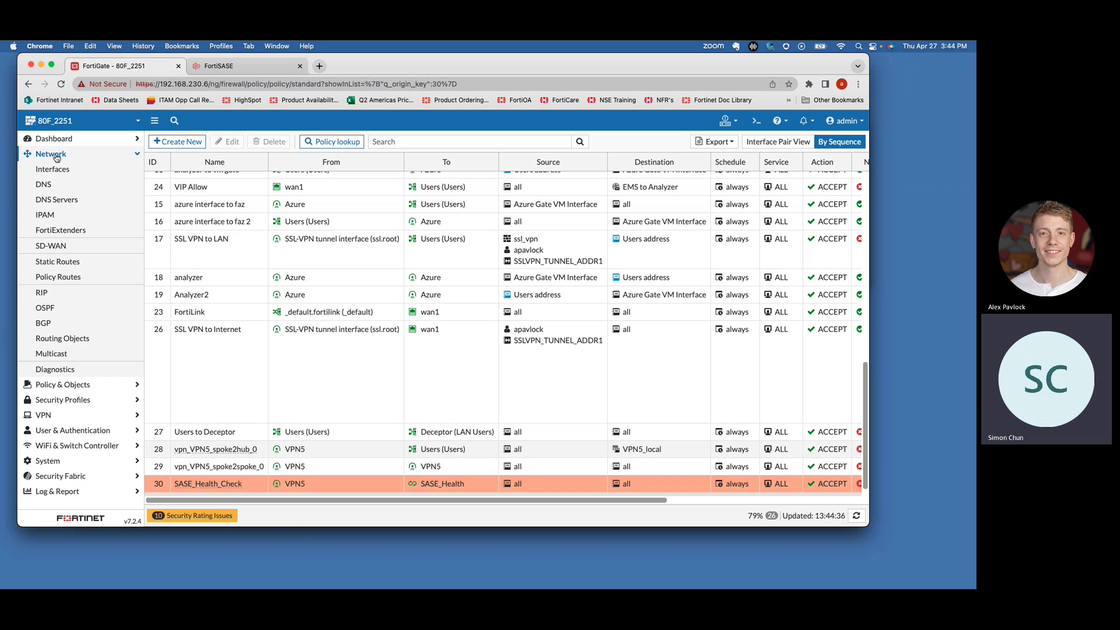
left_click(45, 326)
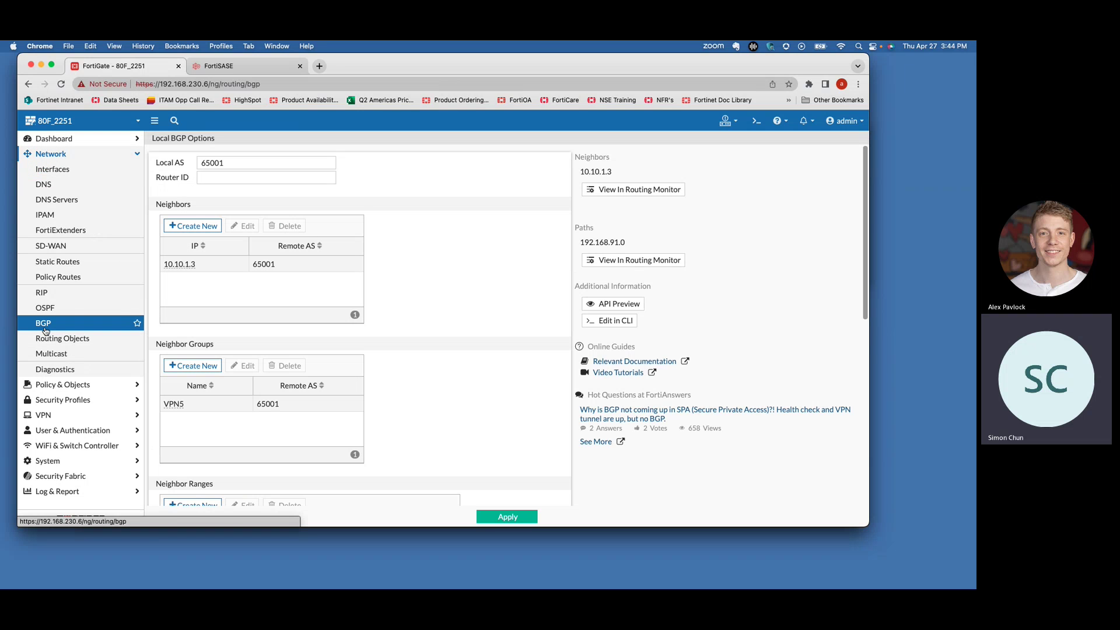
left_click(238, 177)
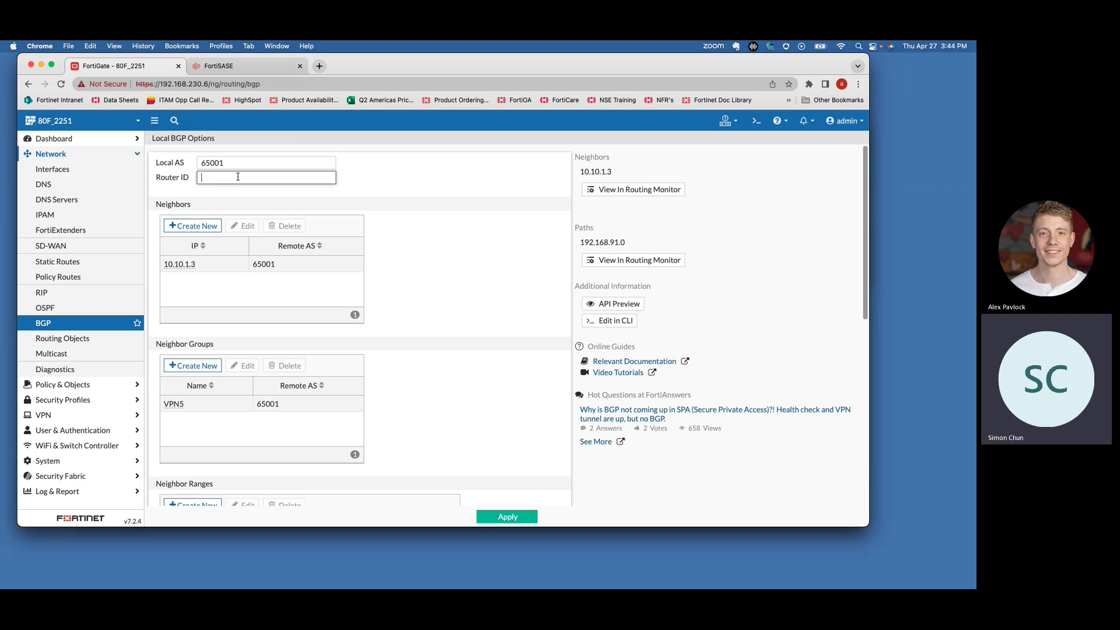
type("10.1")
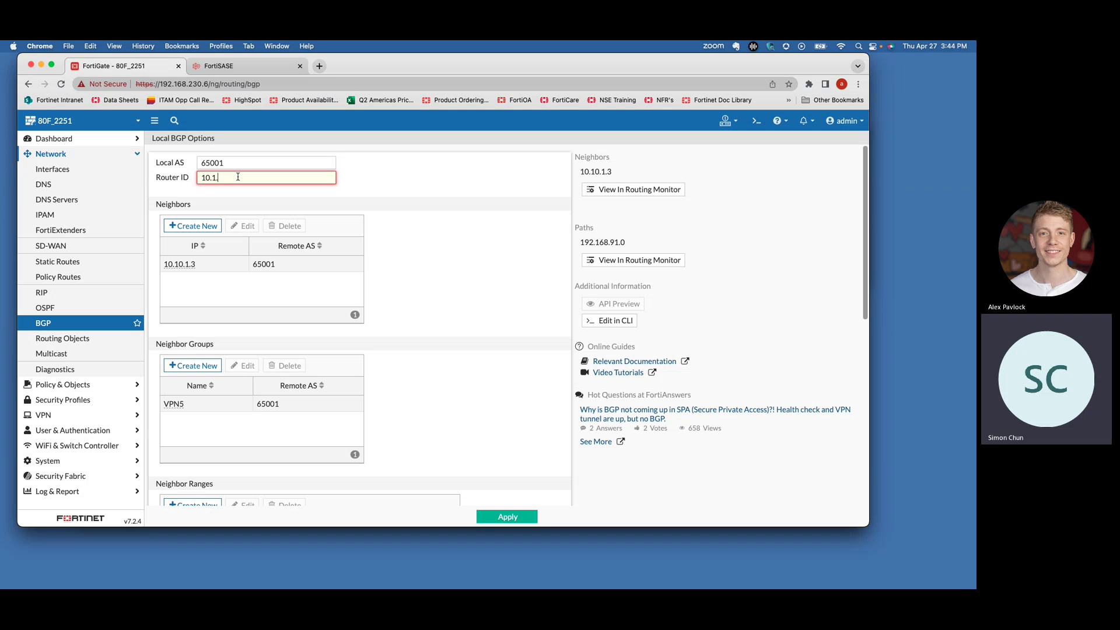
type(".0.255")
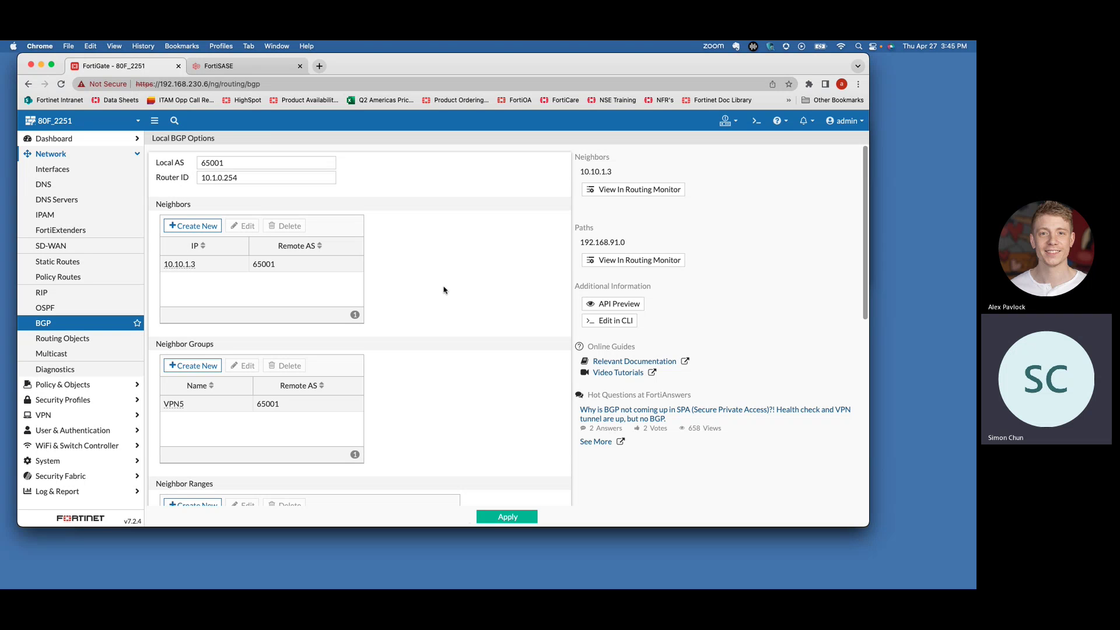
left_click(484, 519)
left_click(259, 268)
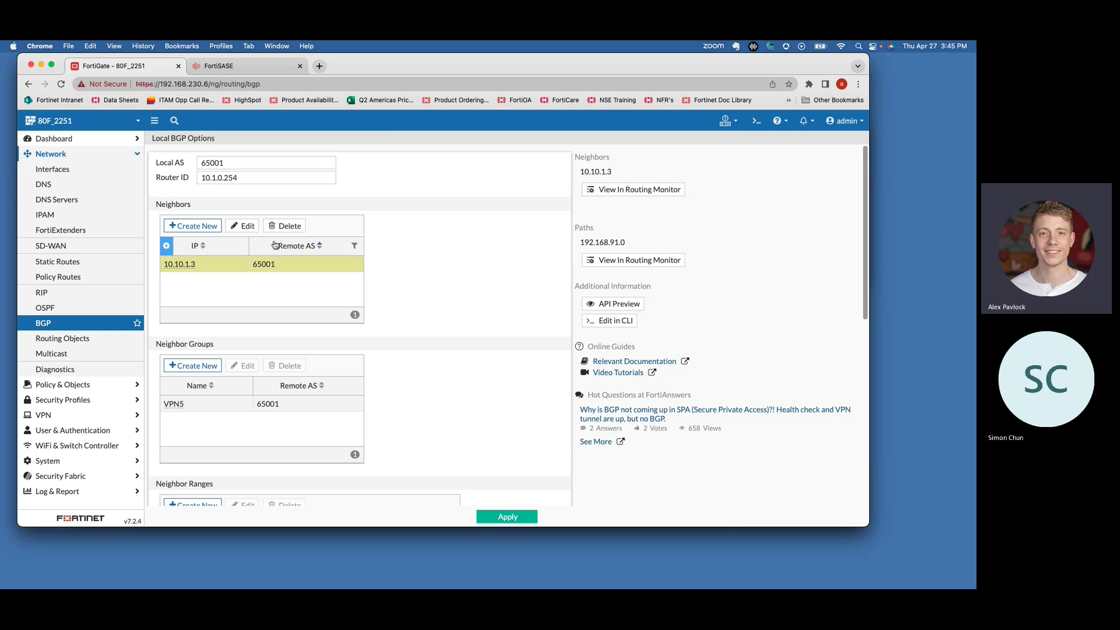
left_click(285, 226)
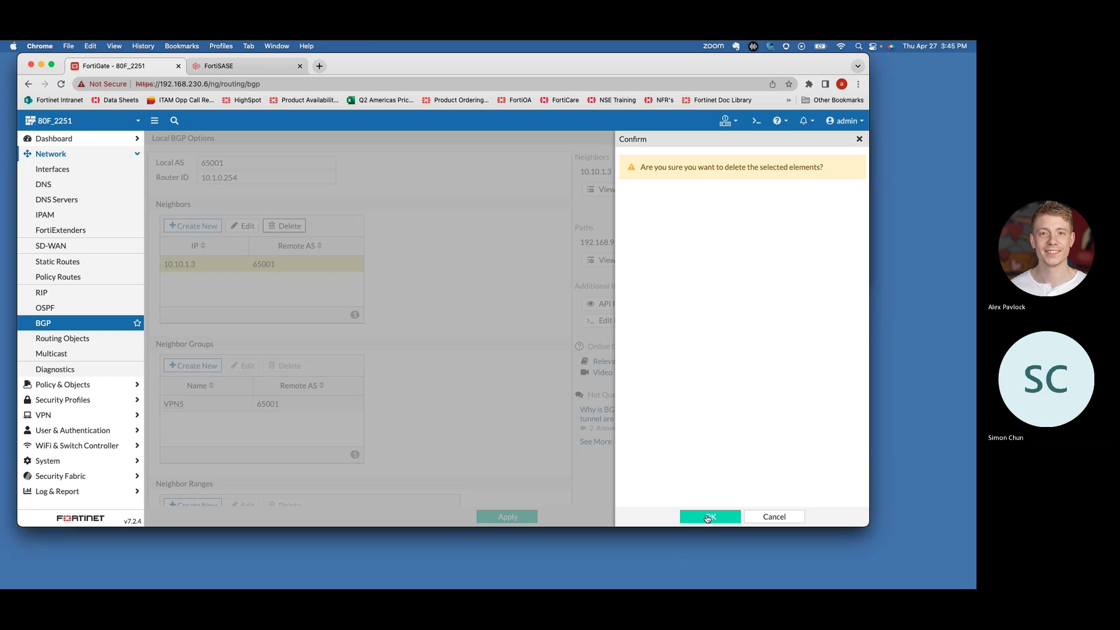
Confirm deleting neighbor 10.10.1.3 and open the VPN5 neighbor group to edit its Remote AS.
left_click(707, 517)
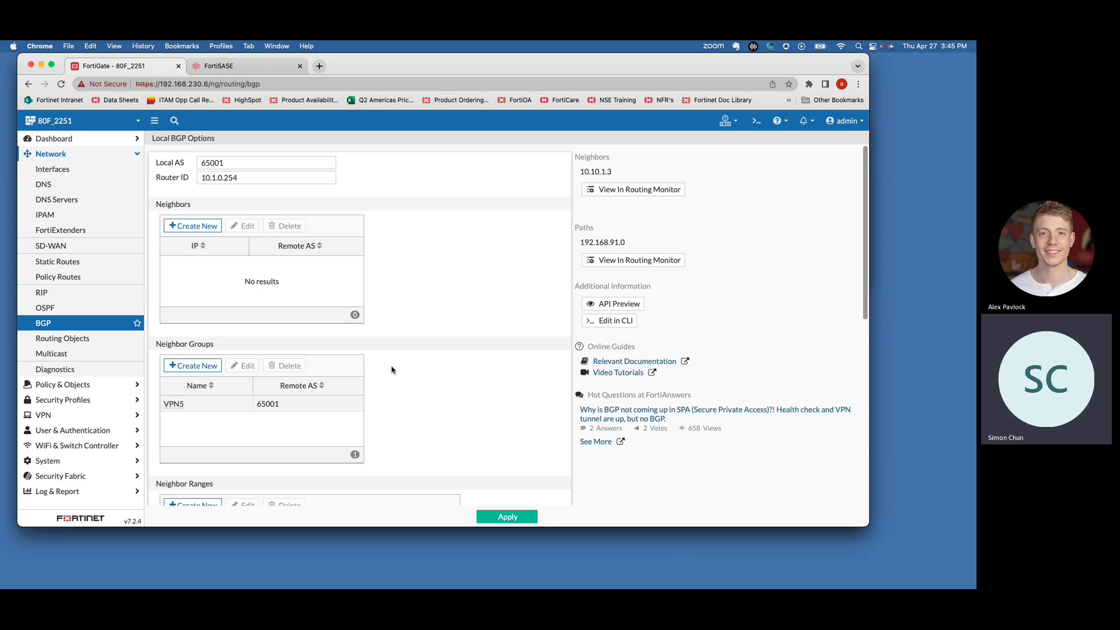
left_click(307, 406)
left_click(245, 366)
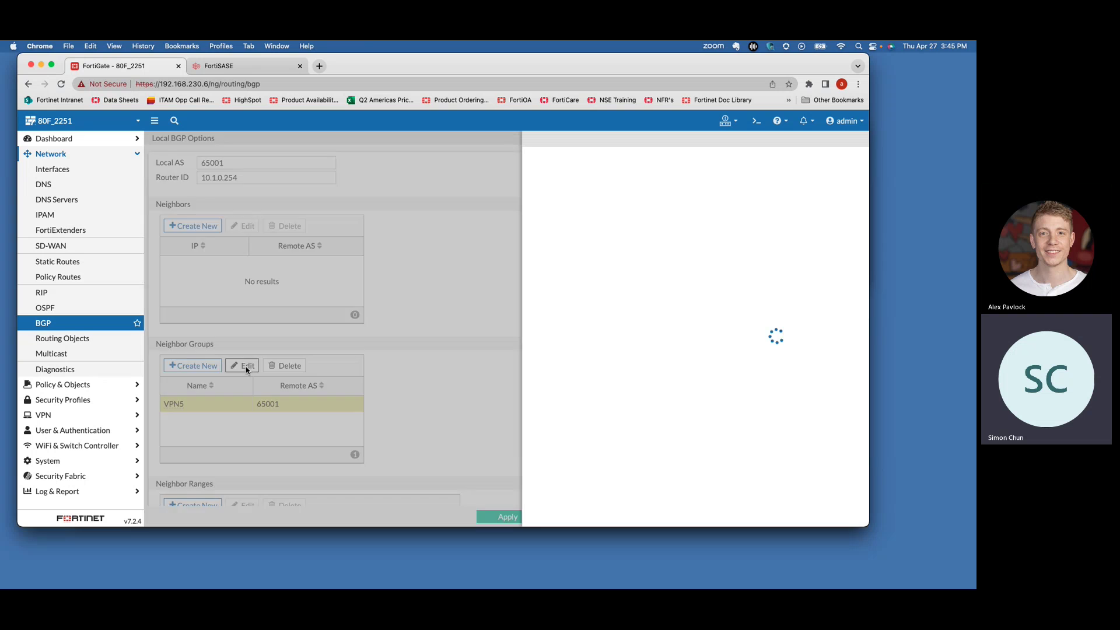
left_click(448, 180)
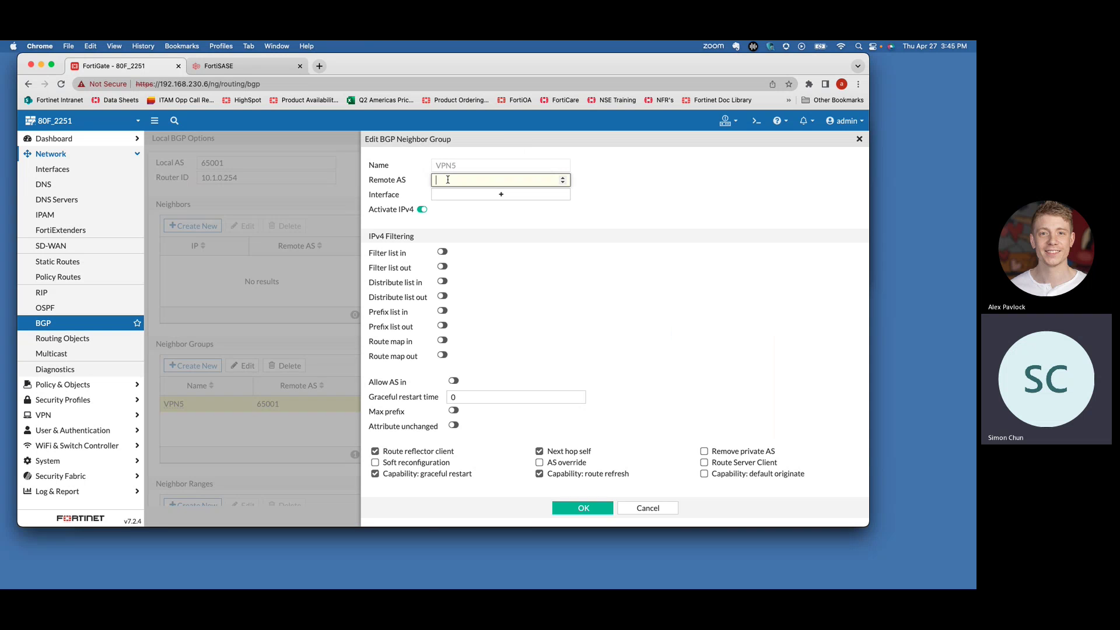
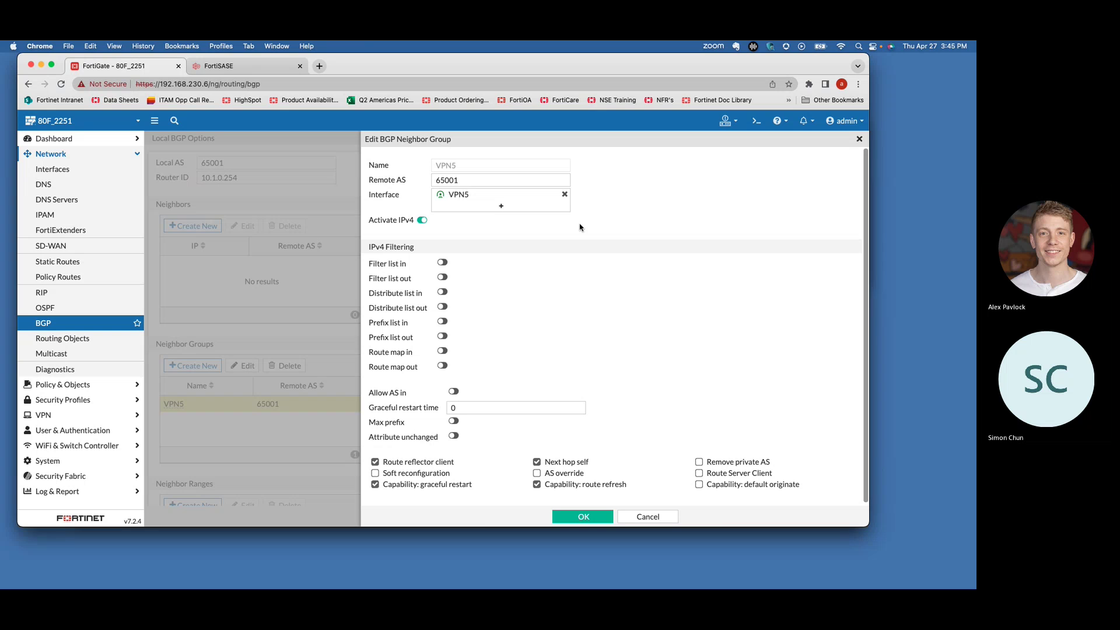
Save the VPN5 neighbor group, apply the BGP settings, and open the CLI console.
left_click(583, 518)
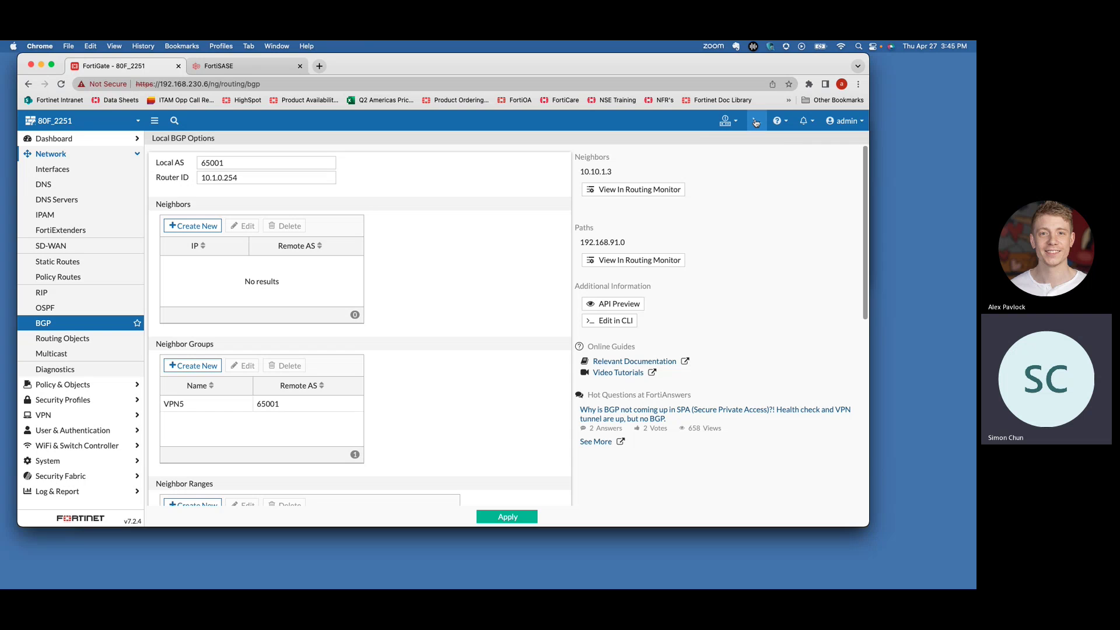
left_click(755, 121)
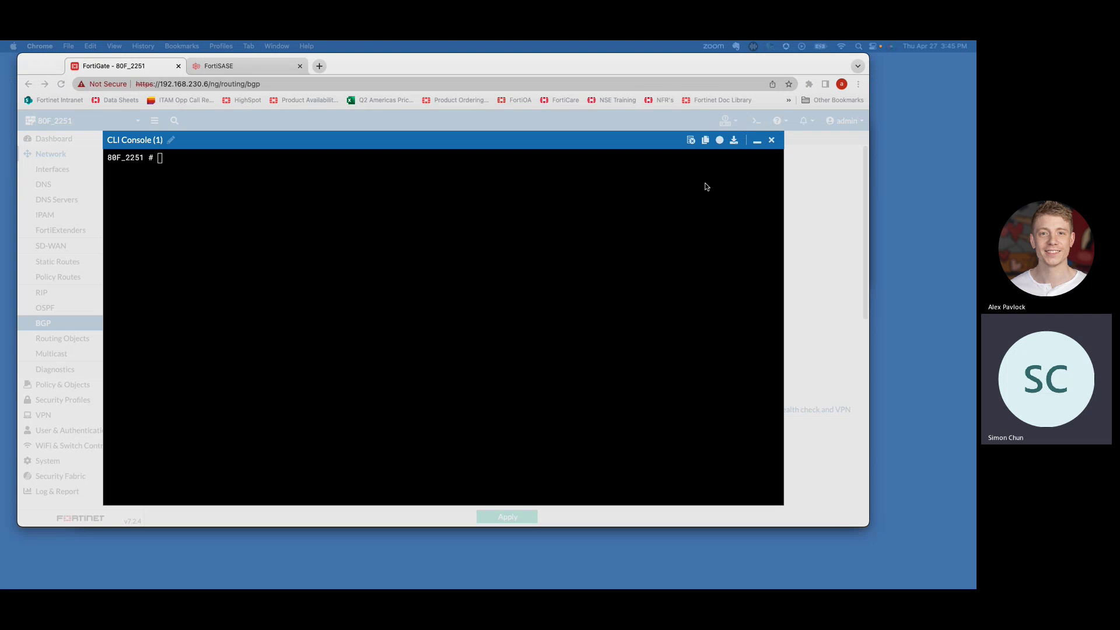
left_click(771, 140)
left_click(500, 519)
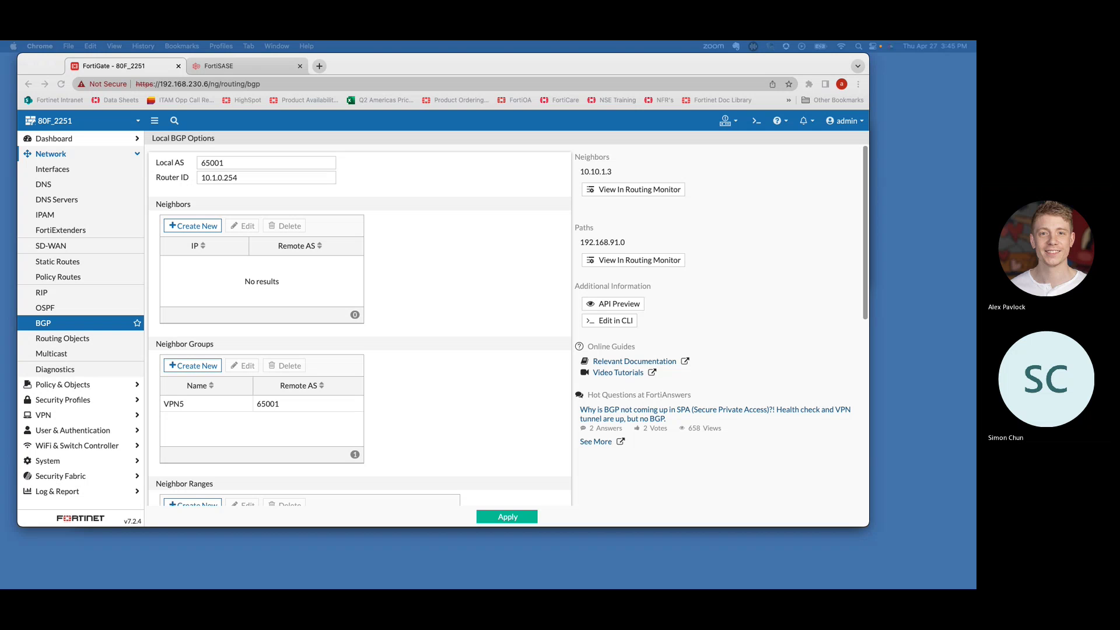
left_click(756, 120)
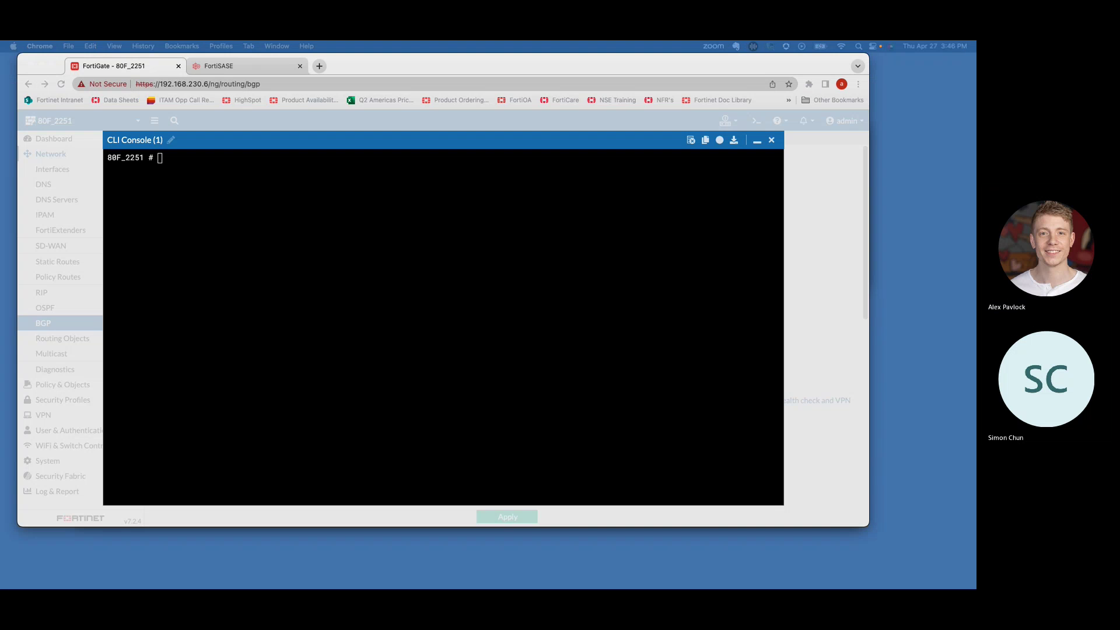
In the CLI, enter config router bgp, then config neighbor-group, and edit "VPN5".
left_click(422, 164)
type("config router bgp")
key("Return")
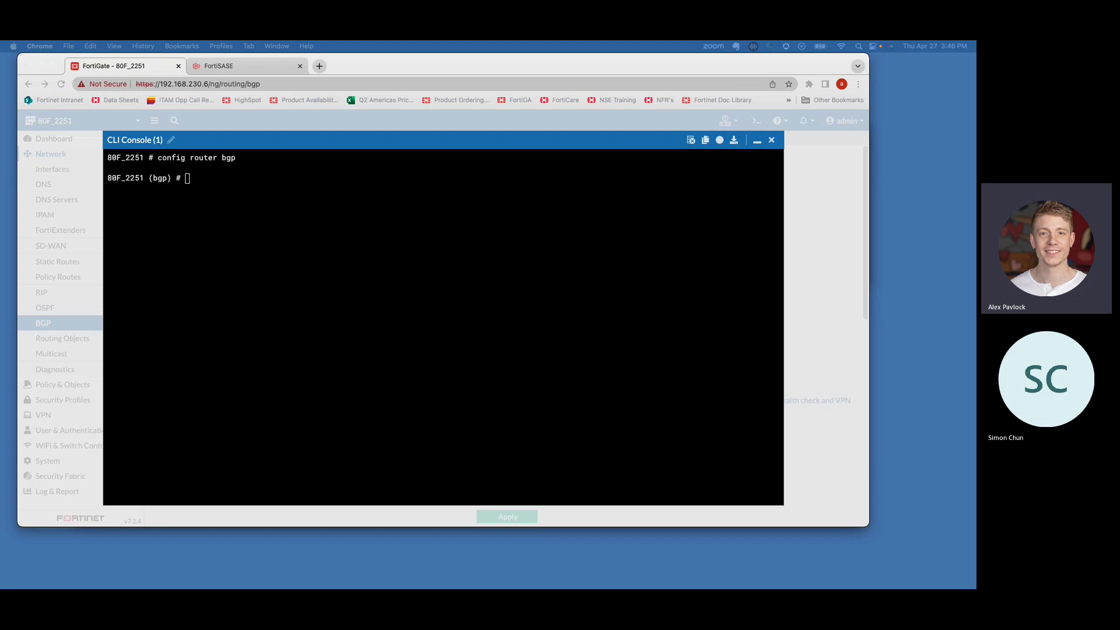
left_click(434, 328)
type("config neighbor-group")
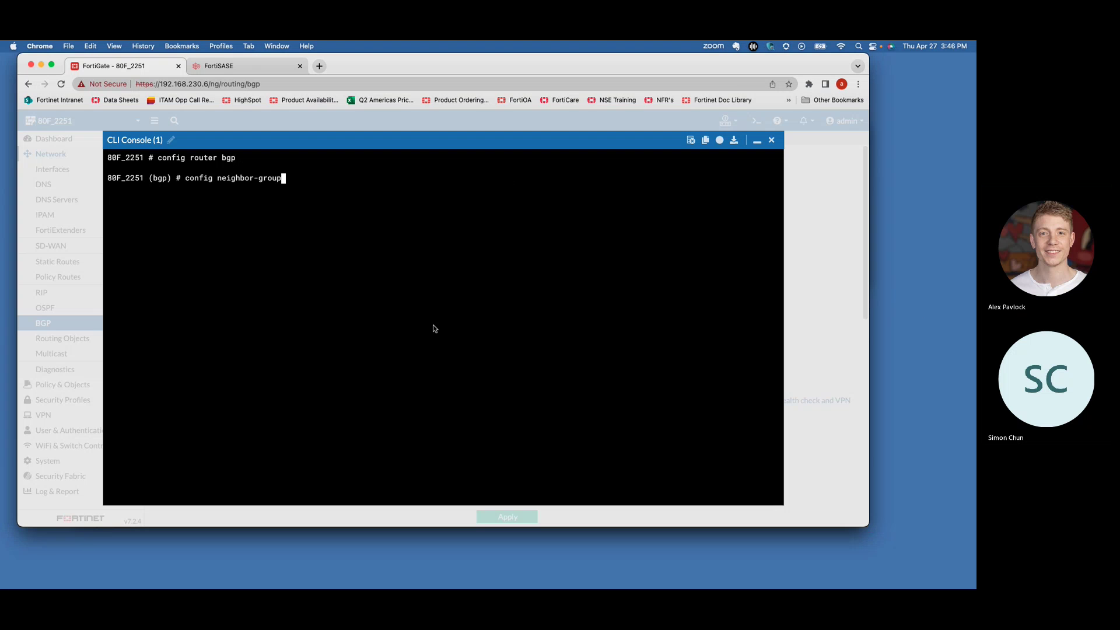
key("Return")
type("ed")
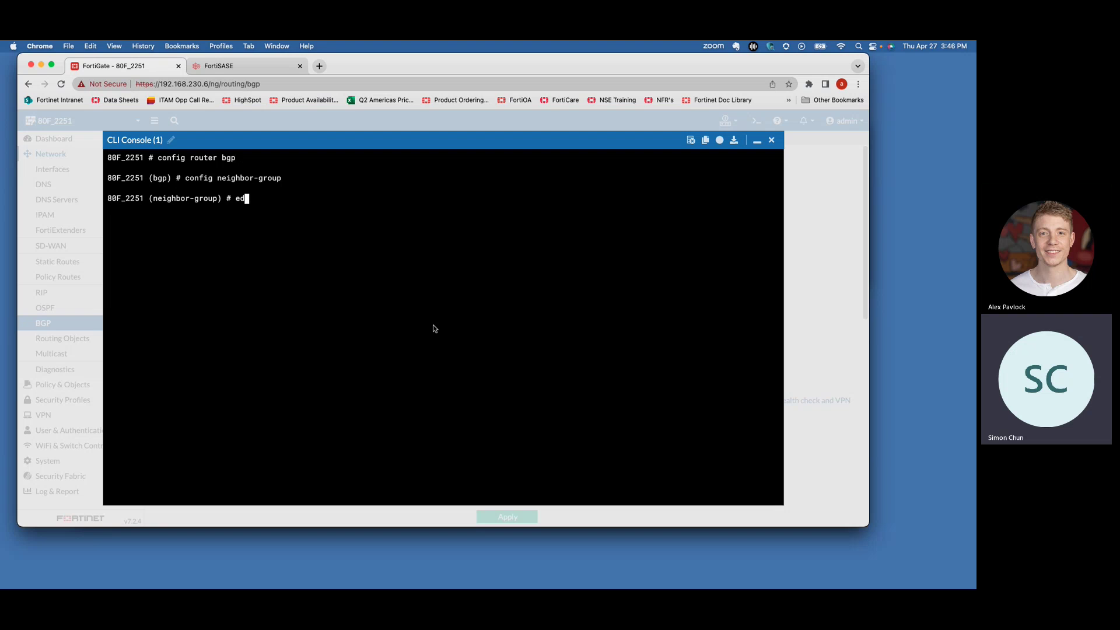
type("it \"VPN5\"")
key("Return")
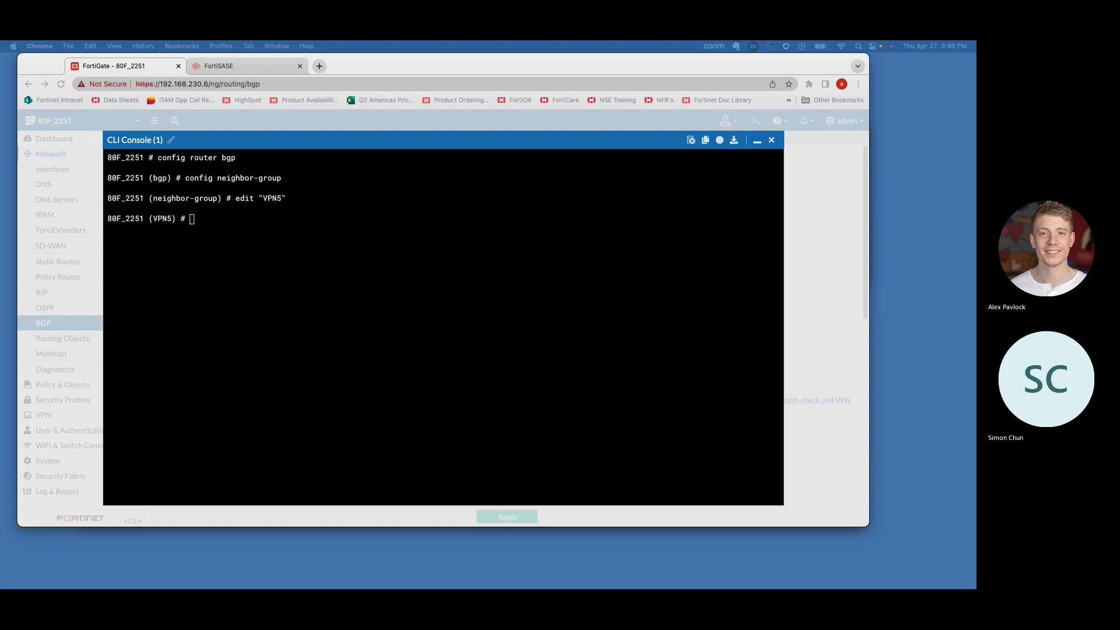
Set link-down-failover enable, additional-path both, and adv-additional-path 4 on VPN5.
left_click(534, 244)
type("set link-down-failover enable")
key("Return")
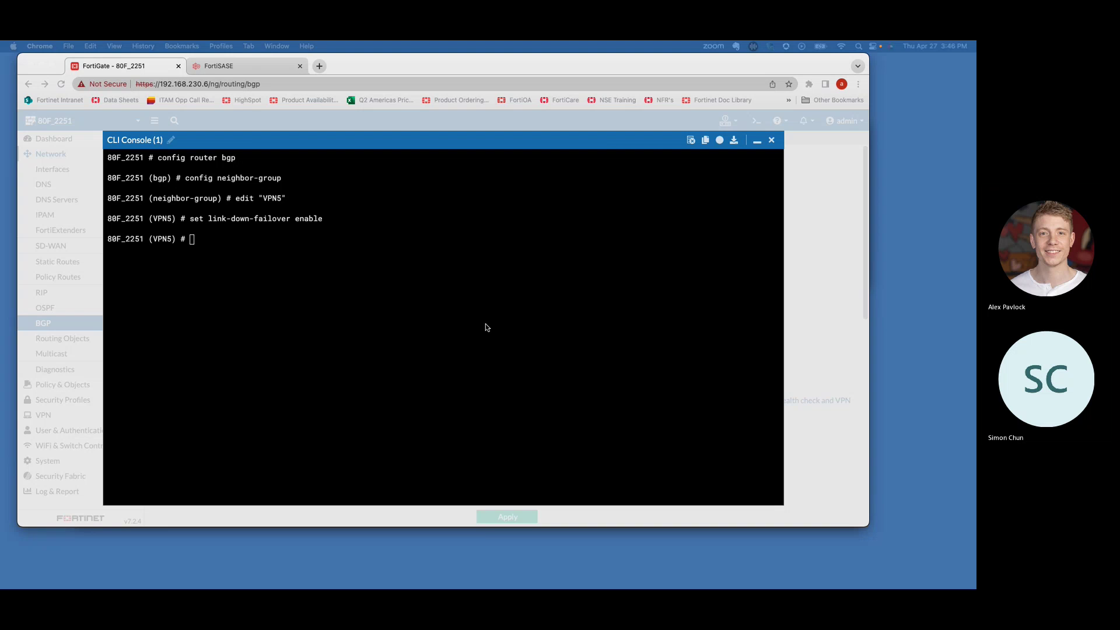
left_click(463, 321)
type("set additional-path both")
key("Return")
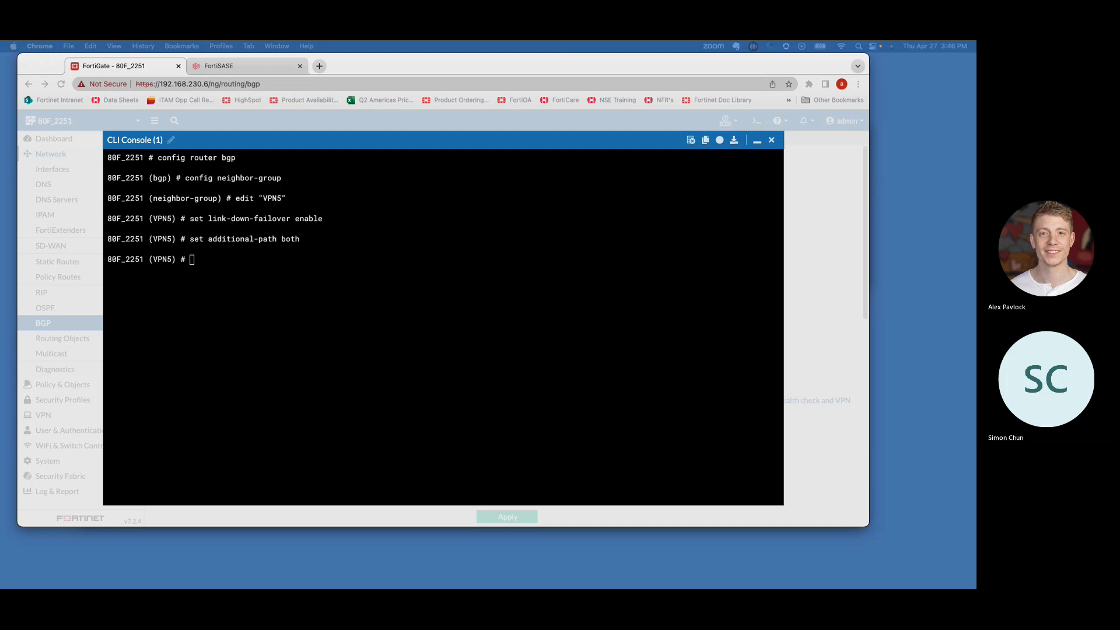
left_click(354, 340)
type("set adv-additional-path")
type("4")
key("Return")
Commit the changes with next, end, end, and close the CLI console.
type("next")
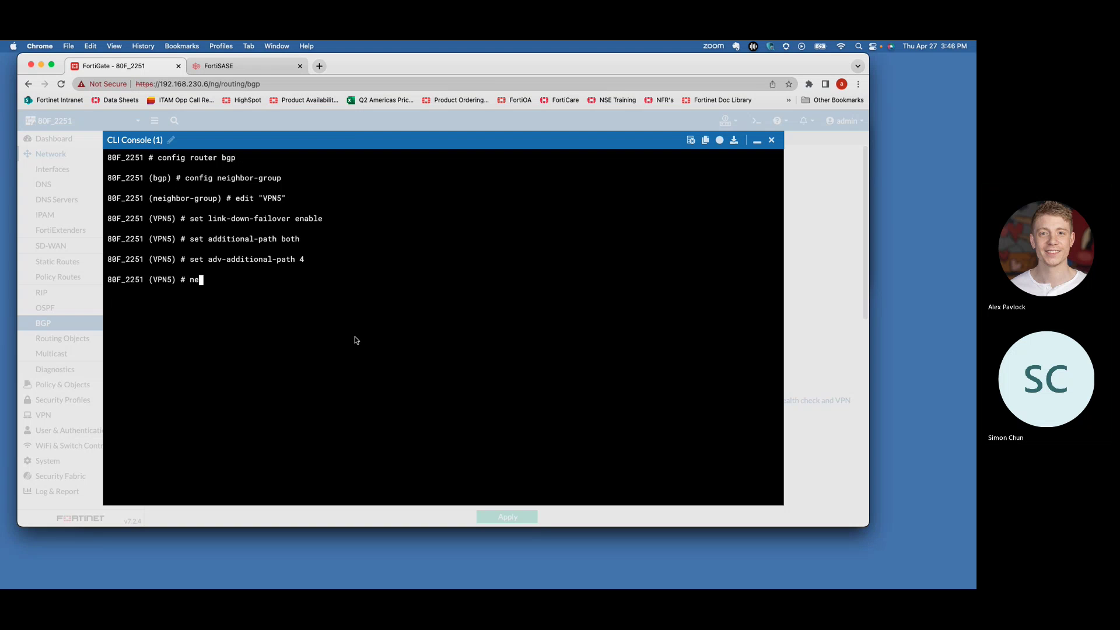
key("Return")
type("end")
key("Return")
type("end")
key("Return")
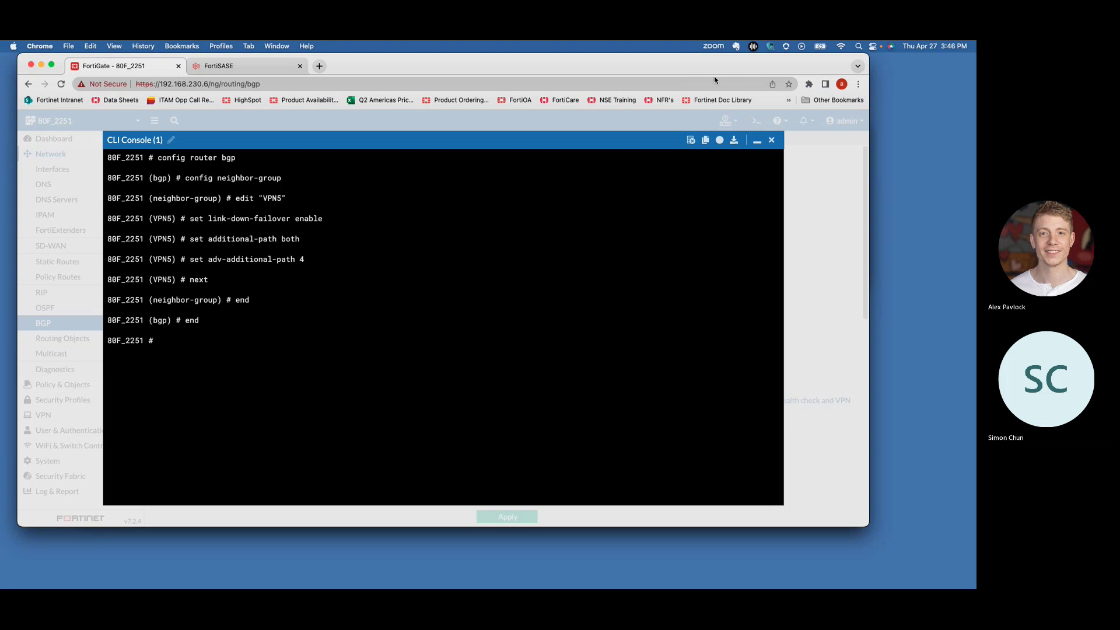
left_click(772, 141)
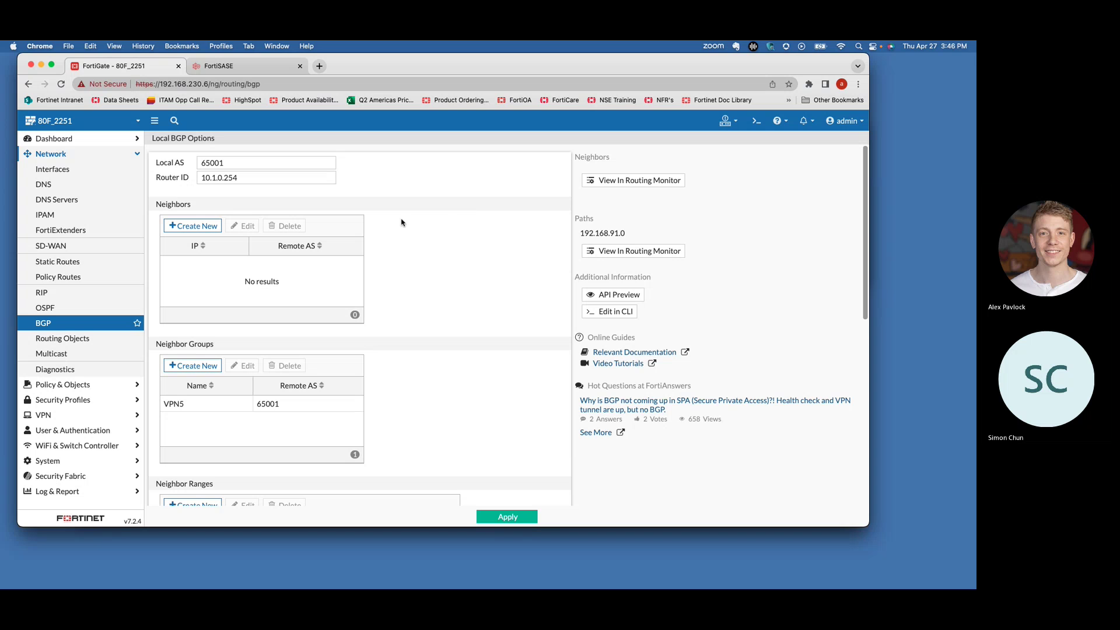
Refresh the BGP page and review neighbor range 10.11.11.0/24 for VPN5 and network 192.168.91.0.
left_click(59, 323)
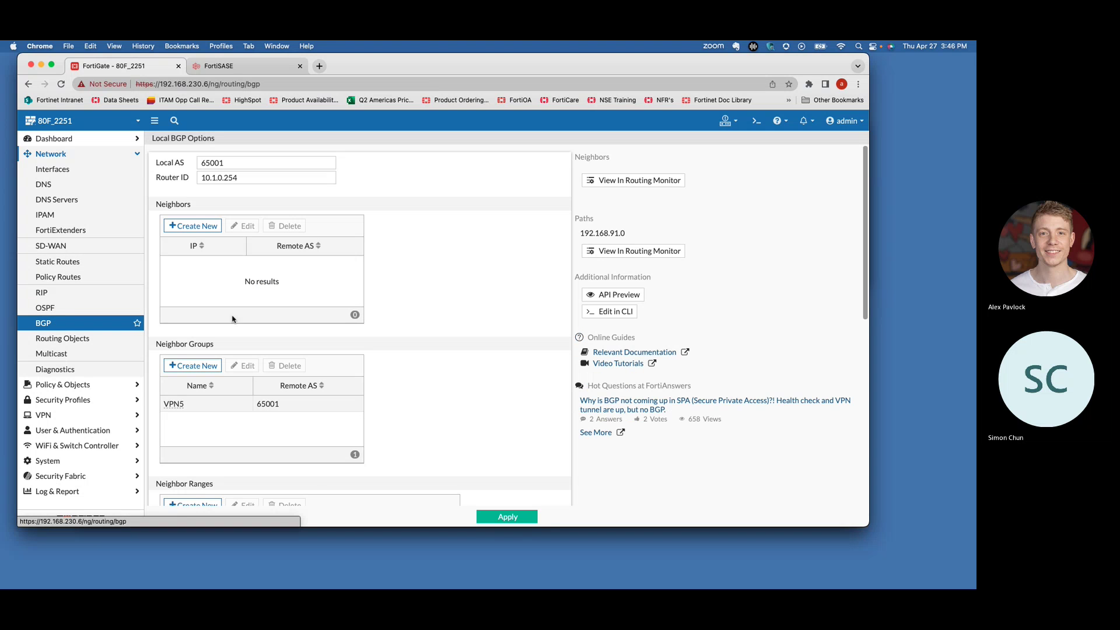
scroll(429, 279, "down", 2)
scroll(429, 279, "down", 6)
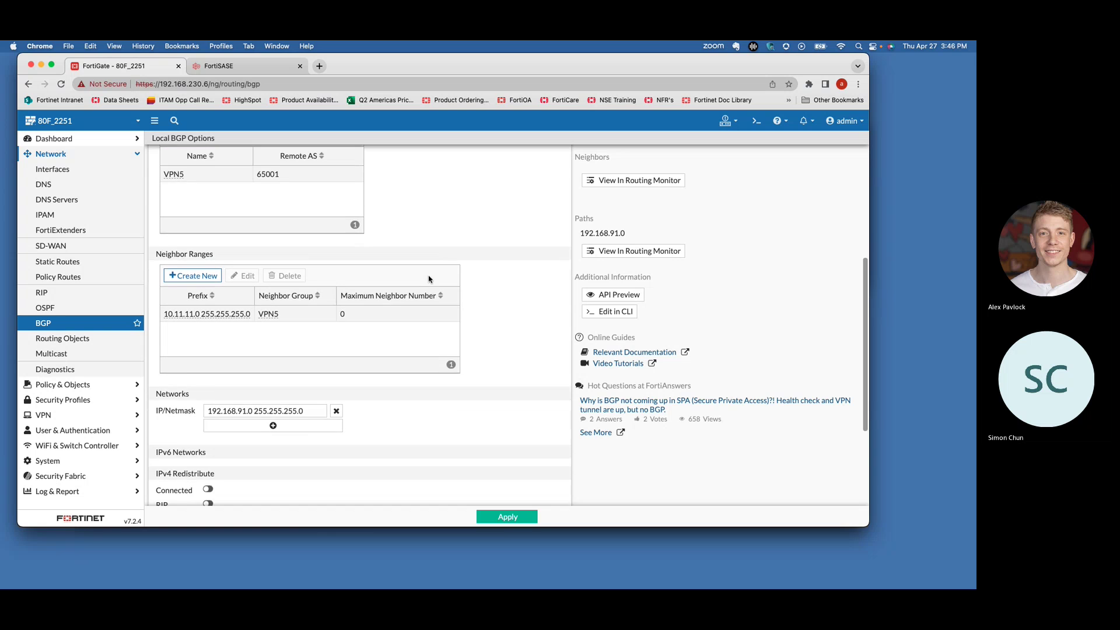
scroll(420, 315, "up", 8)
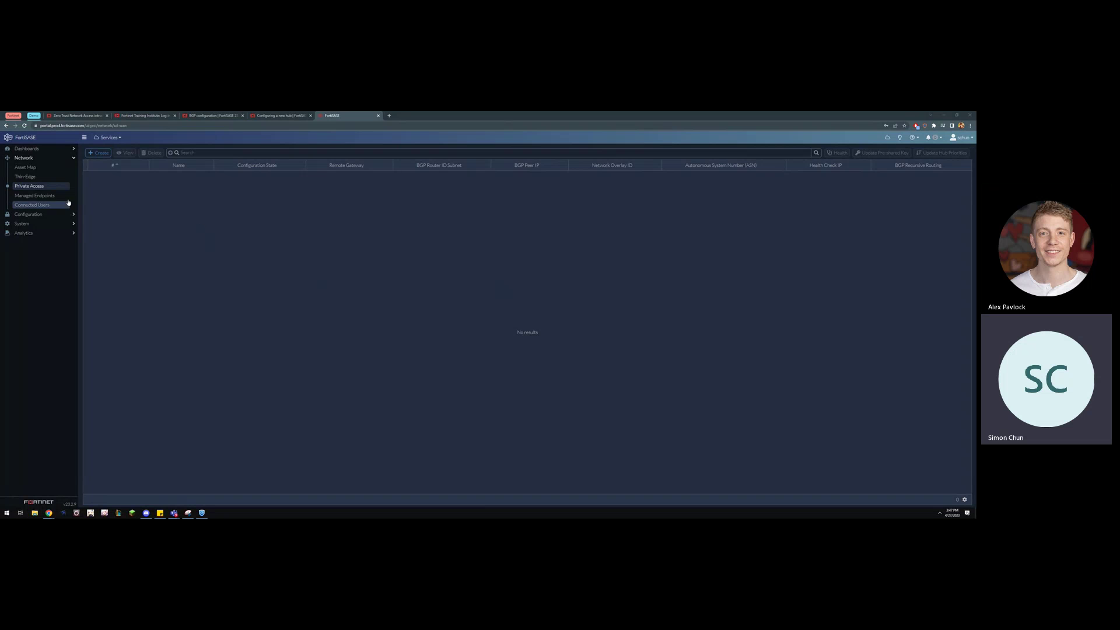
Go from the Status dashboard to Network > Private Access and start creating a new hub.
left_click(32, 149)
left_click(29, 159)
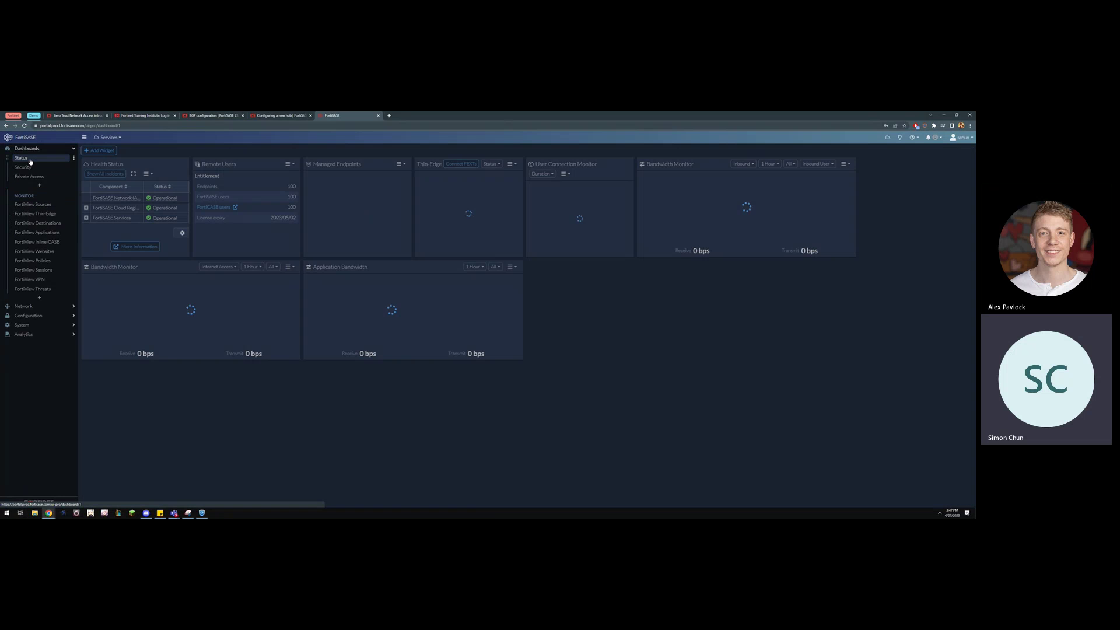
left_click(42, 306)
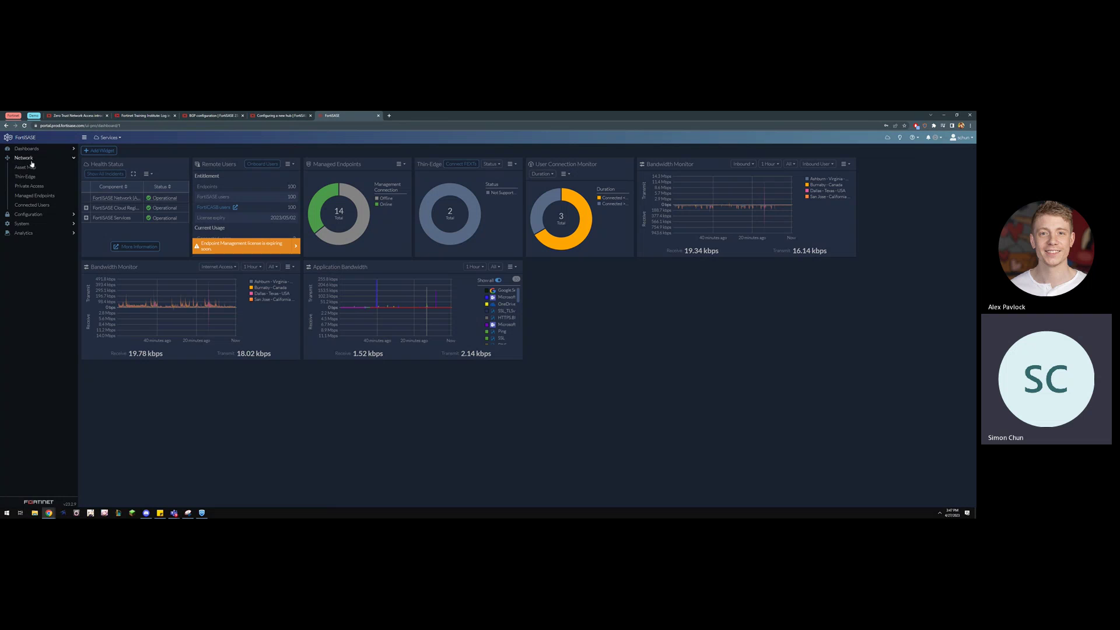
left_click(42, 188)
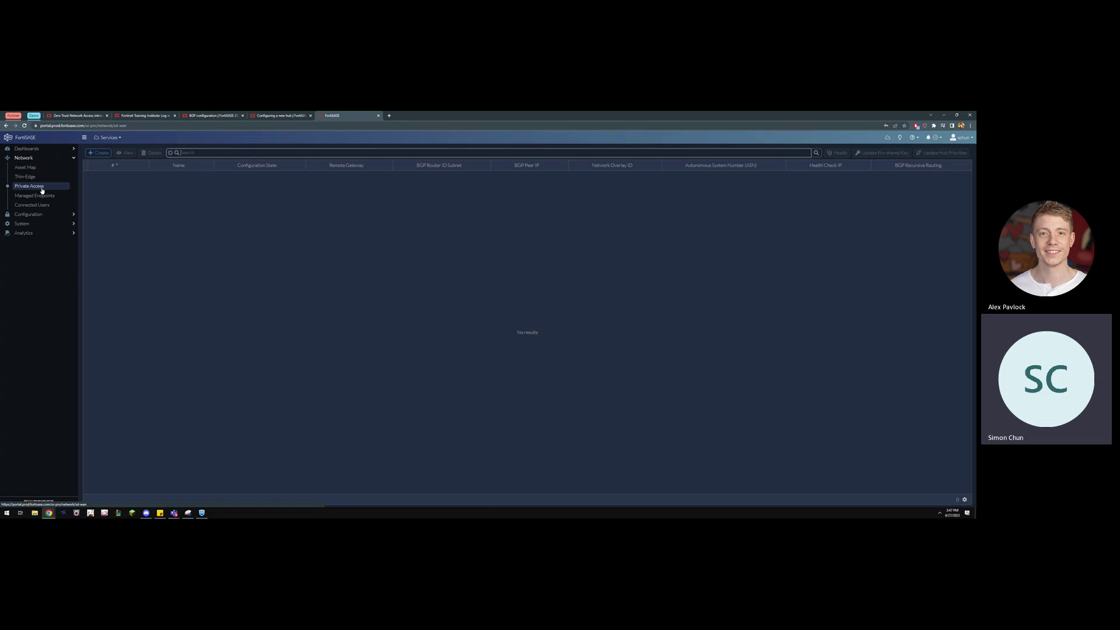
left_click(98, 153)
Name the hub AlexandSimon, set remote gateway 208.59.51.196, and enter the pre-shared key.
left_click(194, 170)
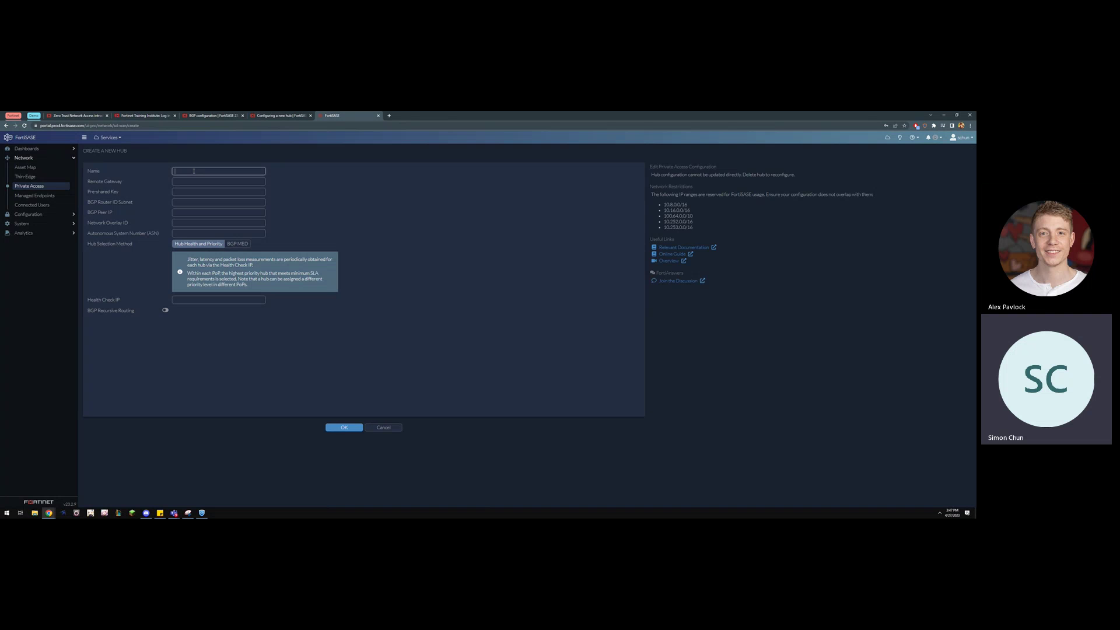
type("AlexandSimon")
key("Tab")
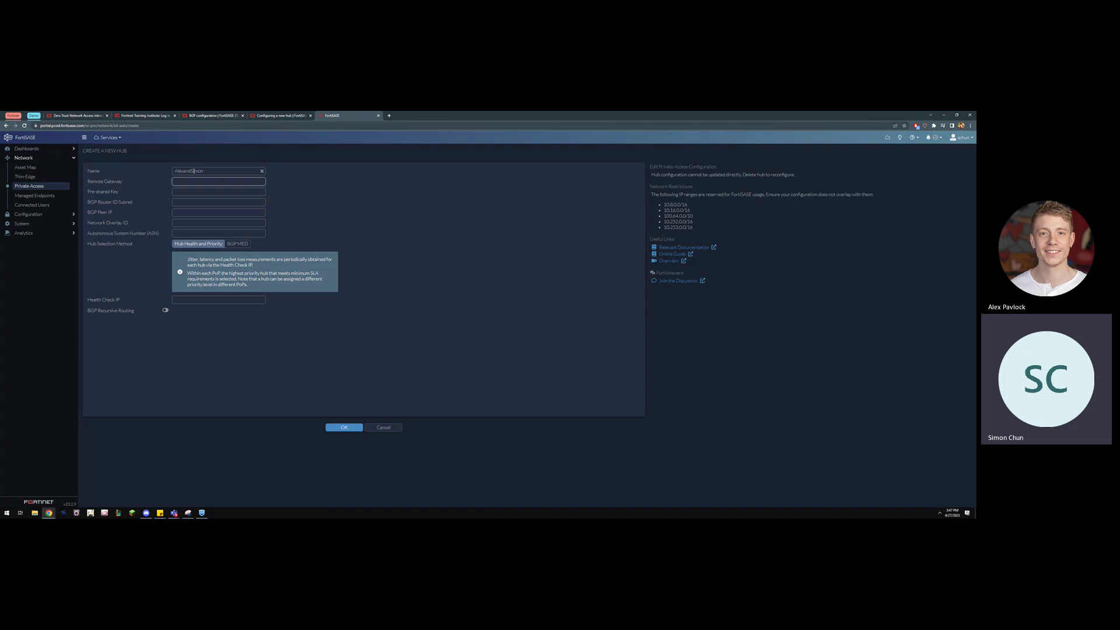
key("alt+Tab")
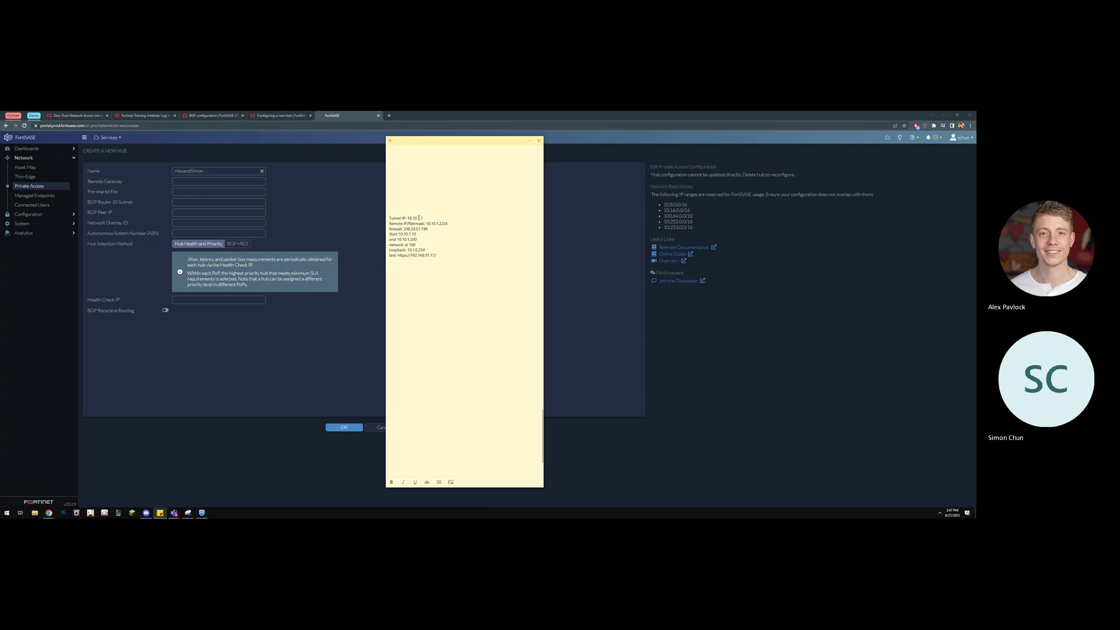
left_click_drag(430, 230, 403, 229)
key("ctrl+c")
left_click(227, 181)
key("ctrl+v")
key("Tab")
Set BGP router ID subnet 10.12.11.0/24, BGP peer IP 10.11.11.1, and overlay ID 100.
key("Tab")
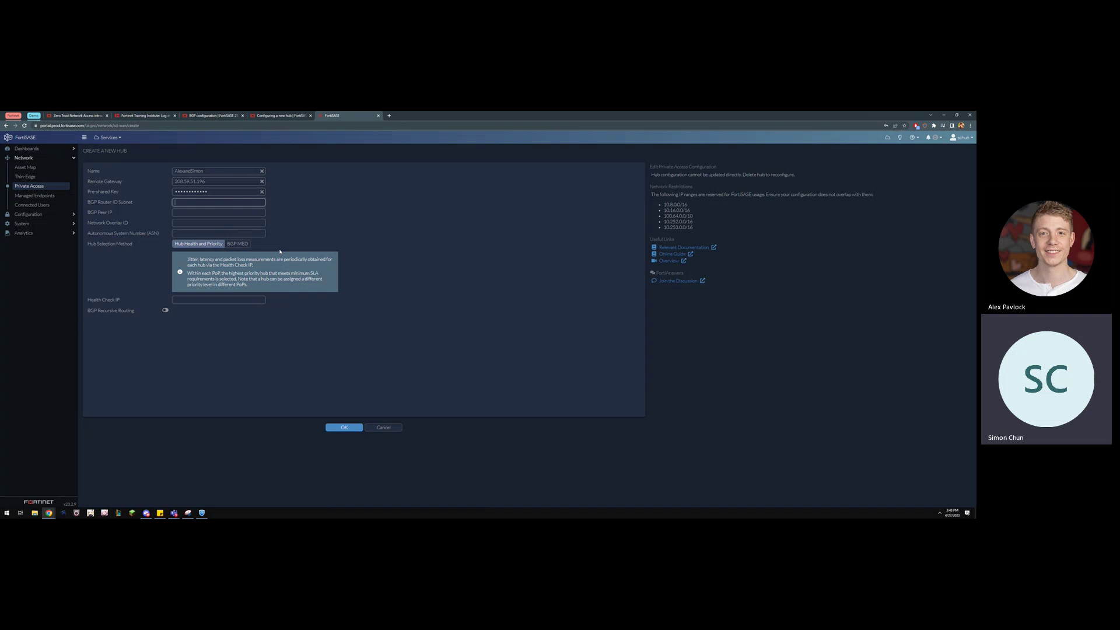
type("10")
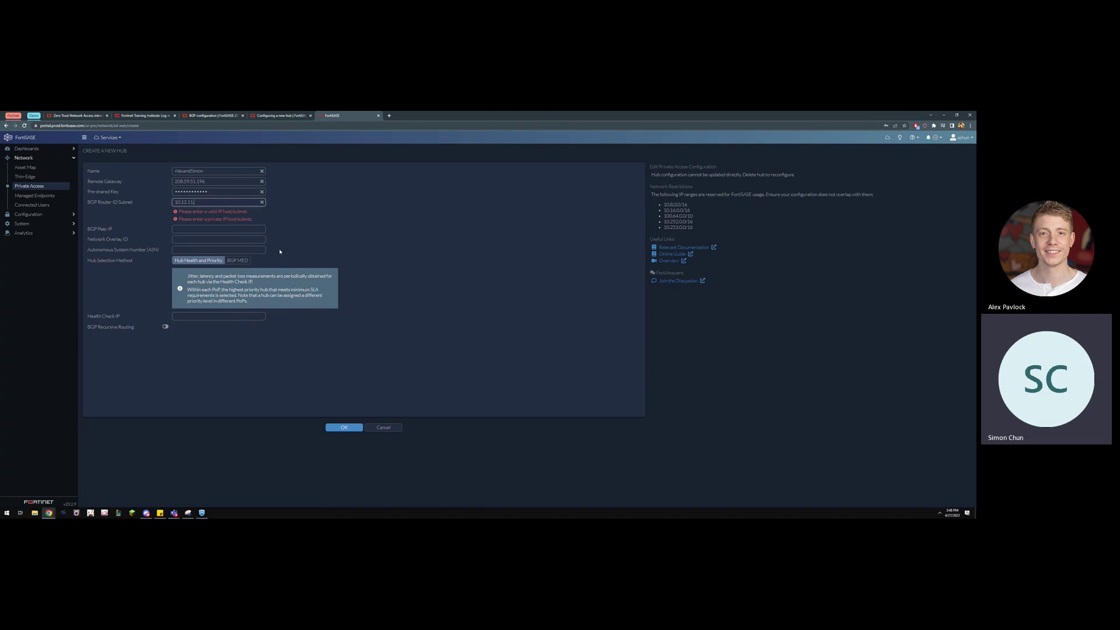
type(".12.11.0/24")
key("Tab")
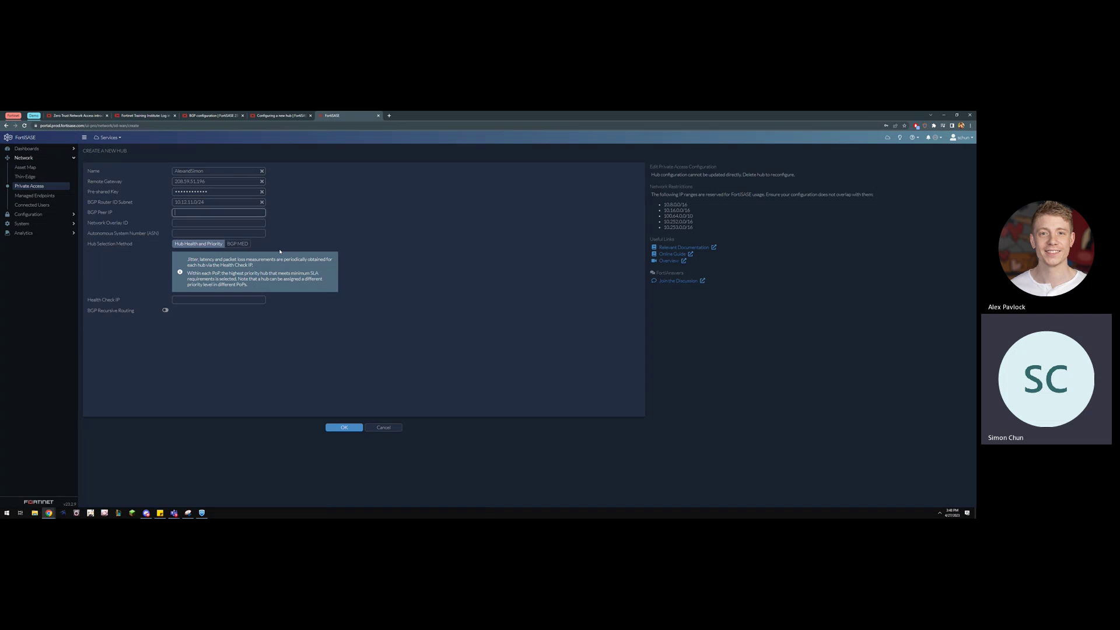
type("1")
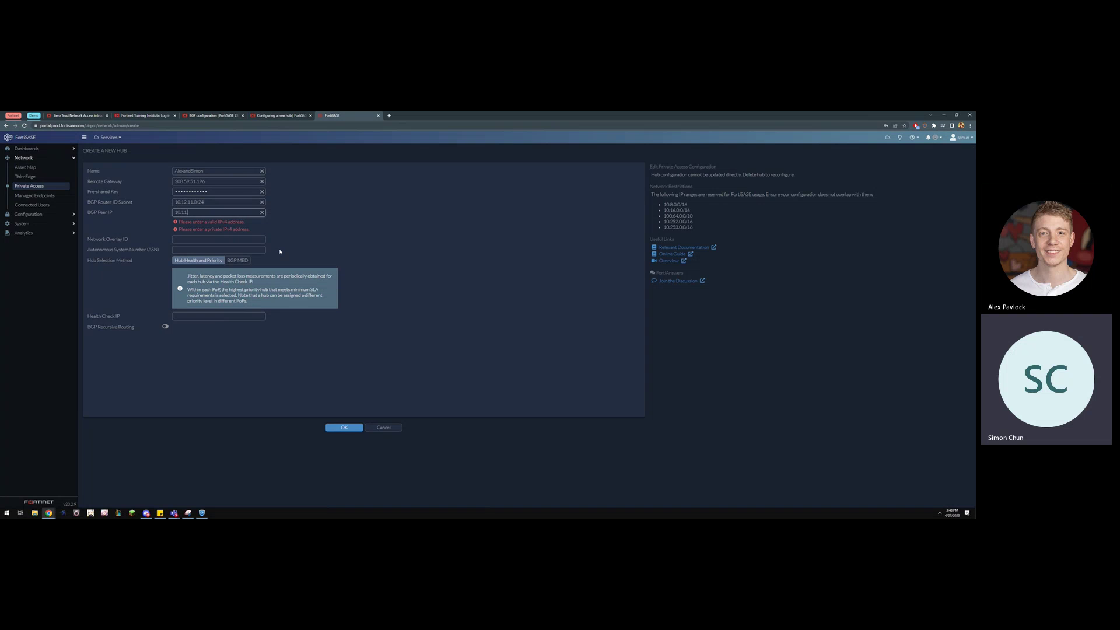
type("0.11.11.1")
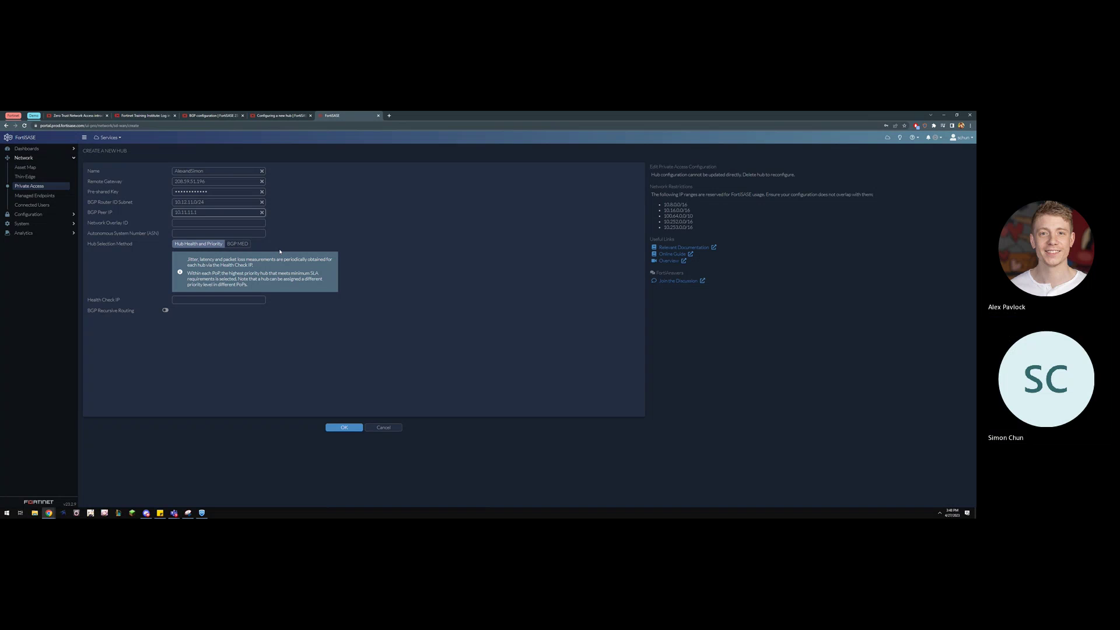
key("Tab")
type("100")
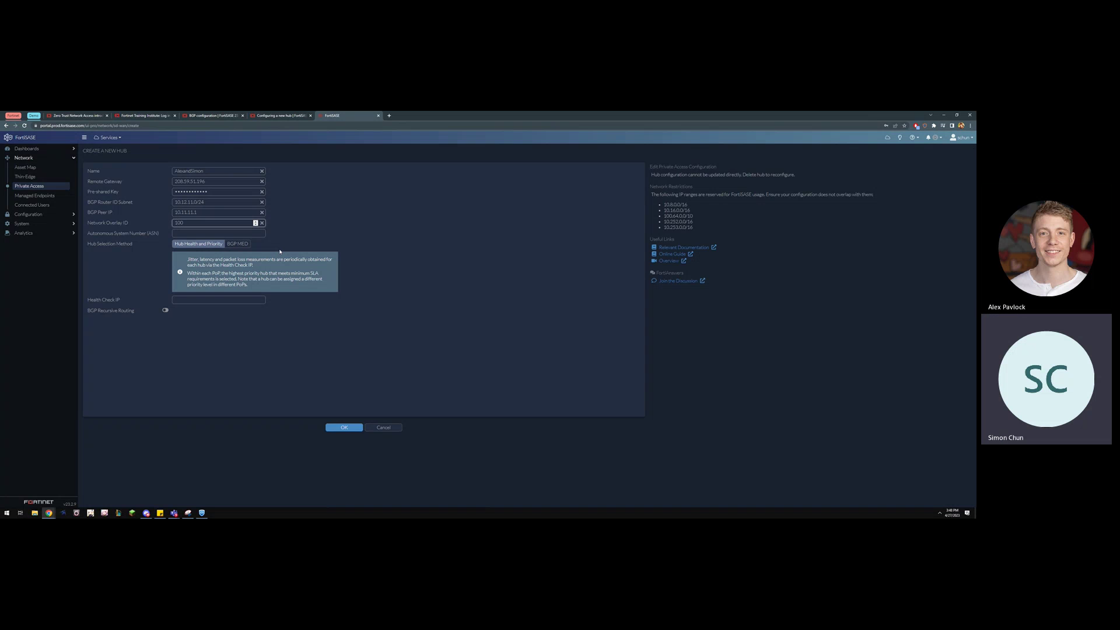
key("Tab")
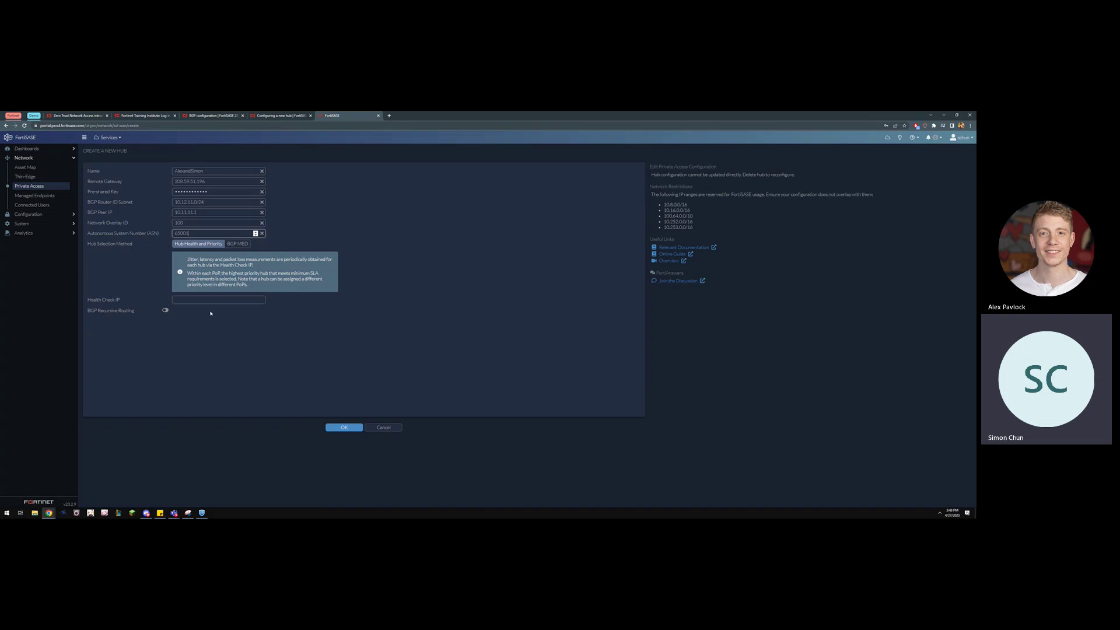
Set health check IP 10.1.0.254, enable BGP recursive routing, and save the hub.
left_click(194, 299)
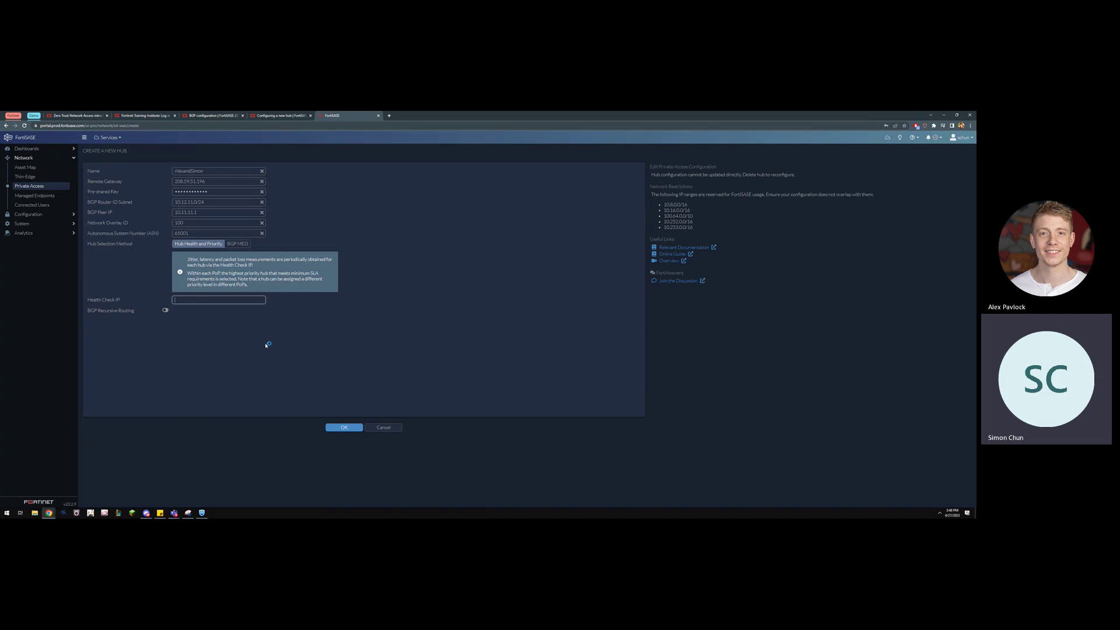
key("alt+Tab")
left_click_drag(425, 250, 408, 250)
key("ctrl+c")
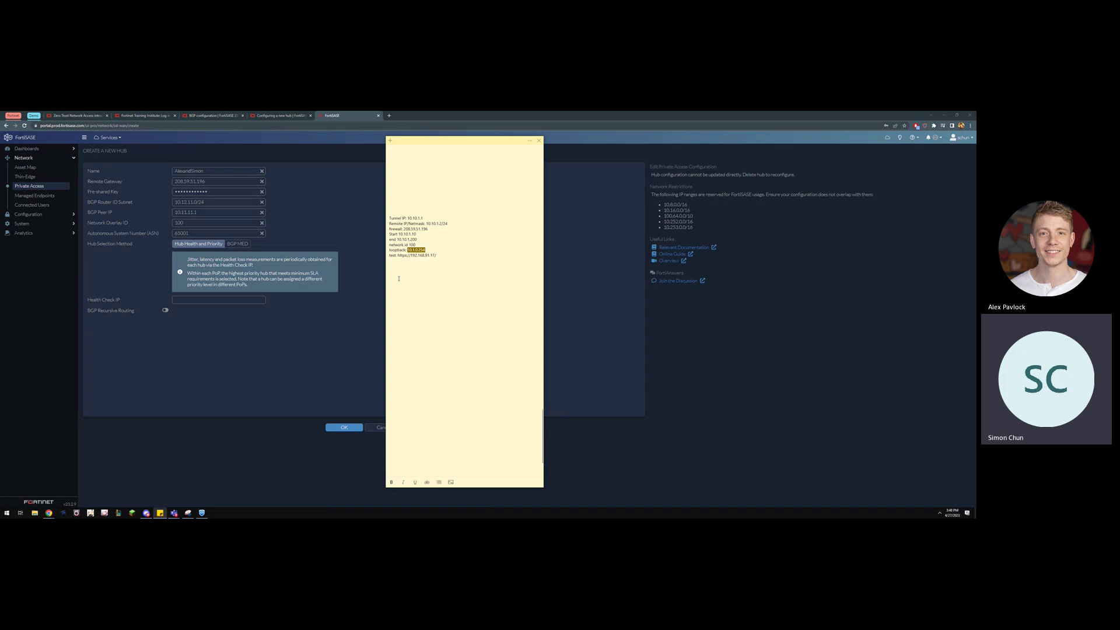
left_click(226, 300)
key("ctrl+v")
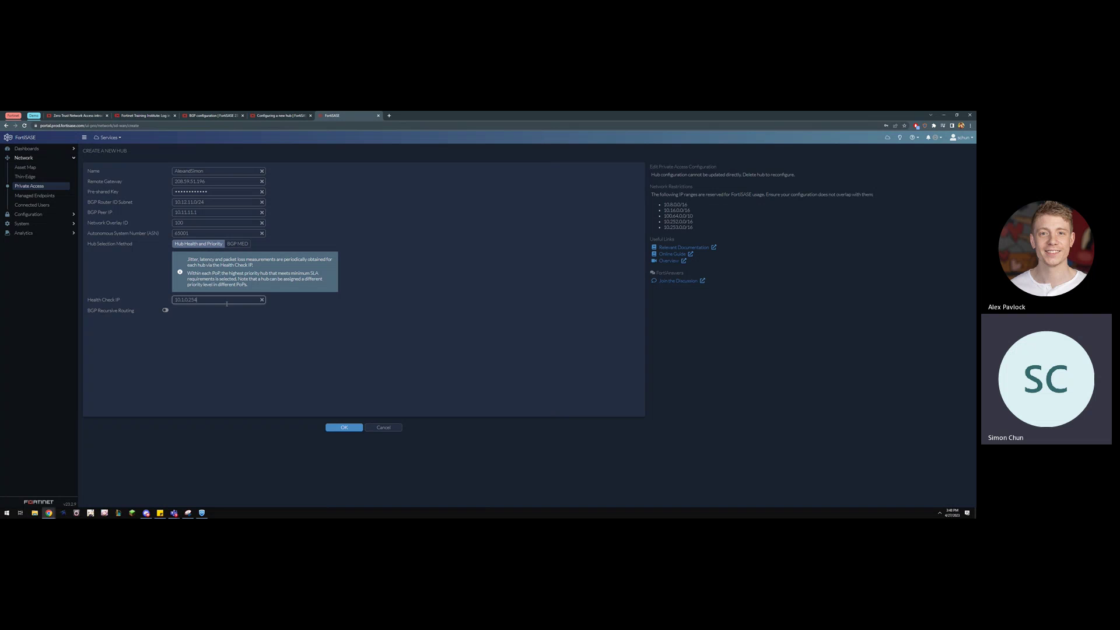
left_click(166, 310)
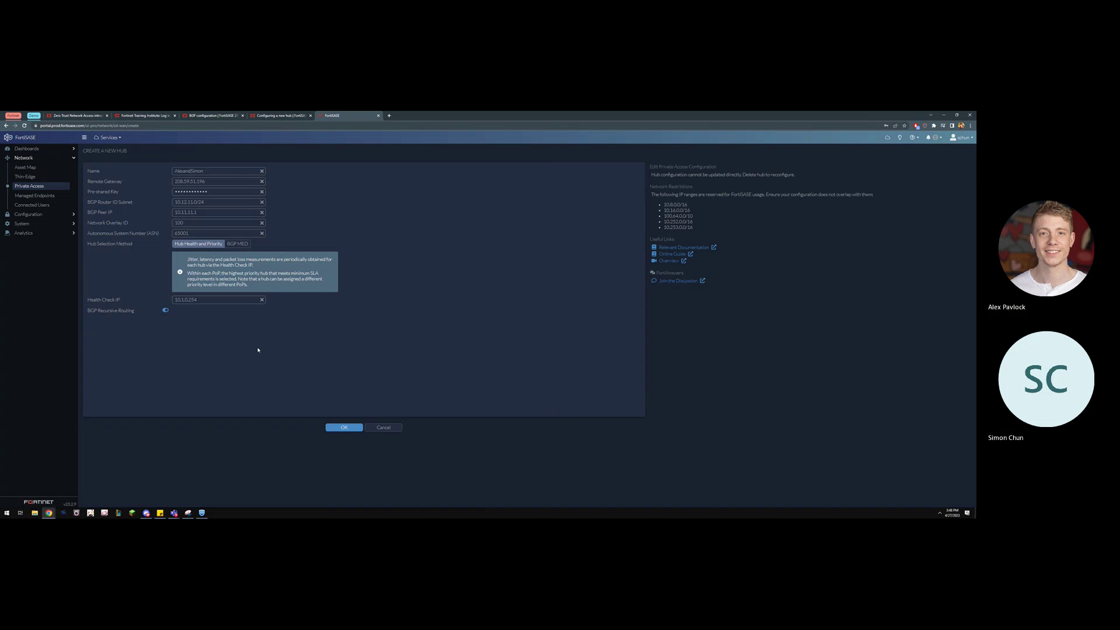
left_click(350, 427)
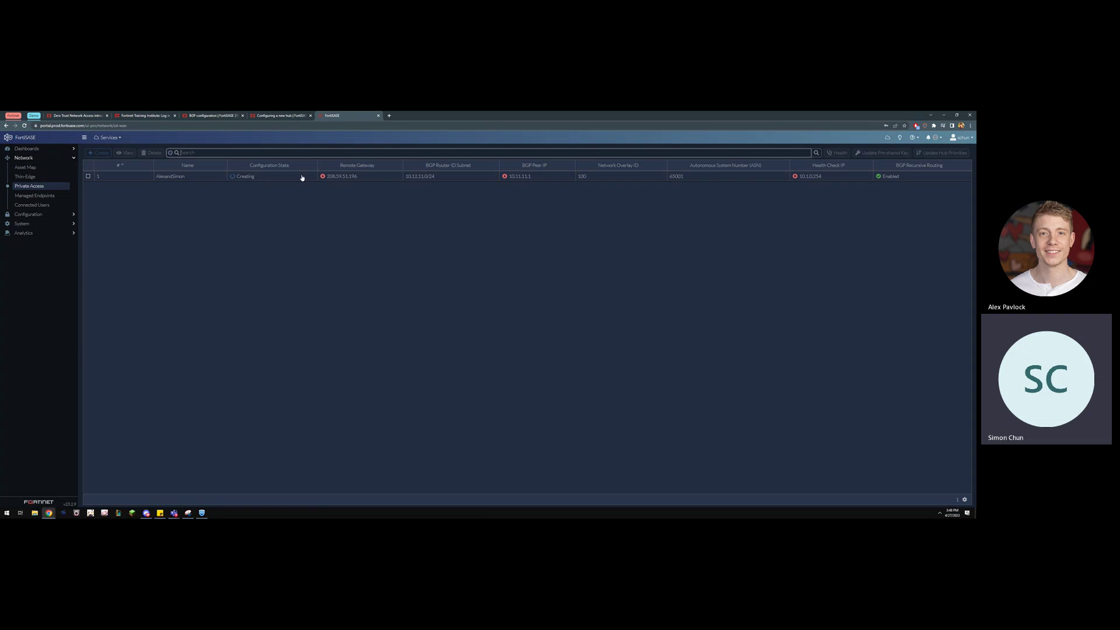
Open the Users page under Configuration.
left_click(39, 217)
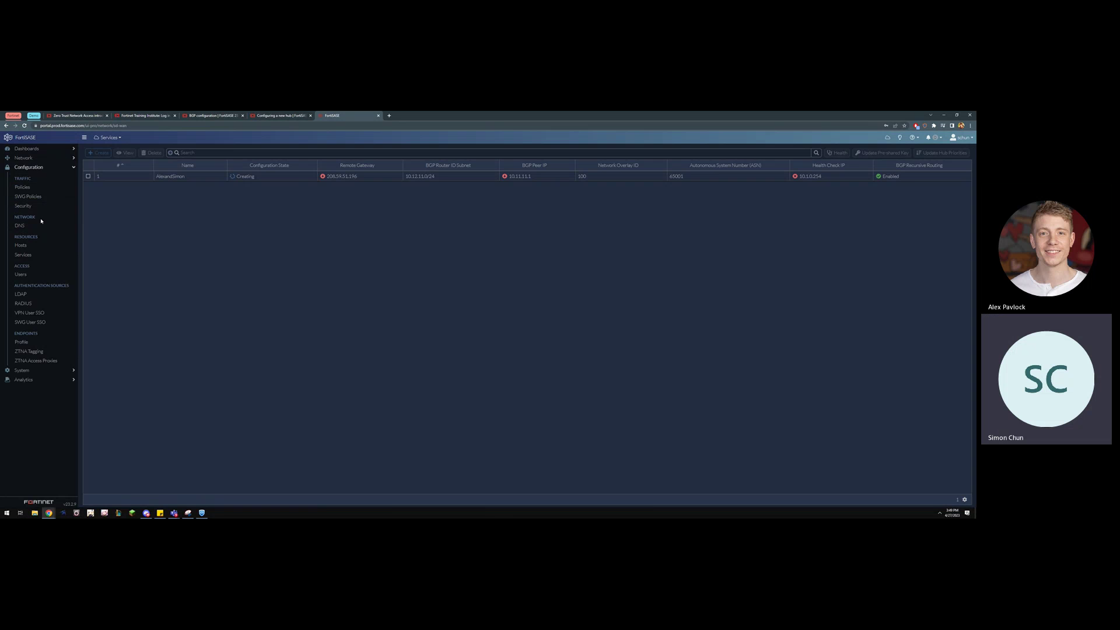
left_click(34, 274)
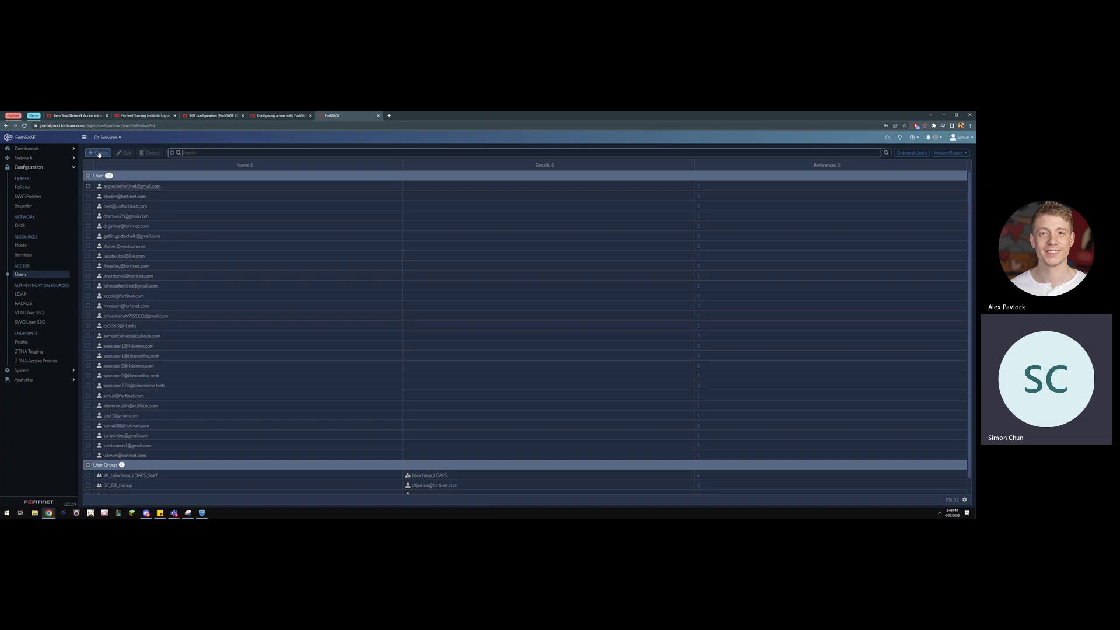
left_click(99, 153)
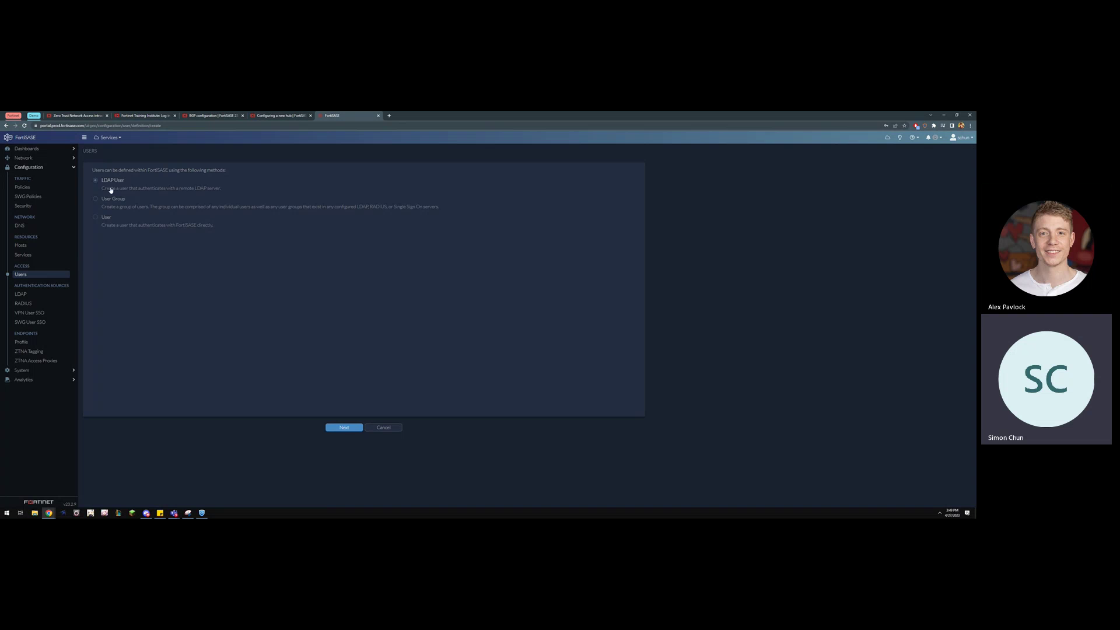
left_click(113, 222)
left_click(341, 430)
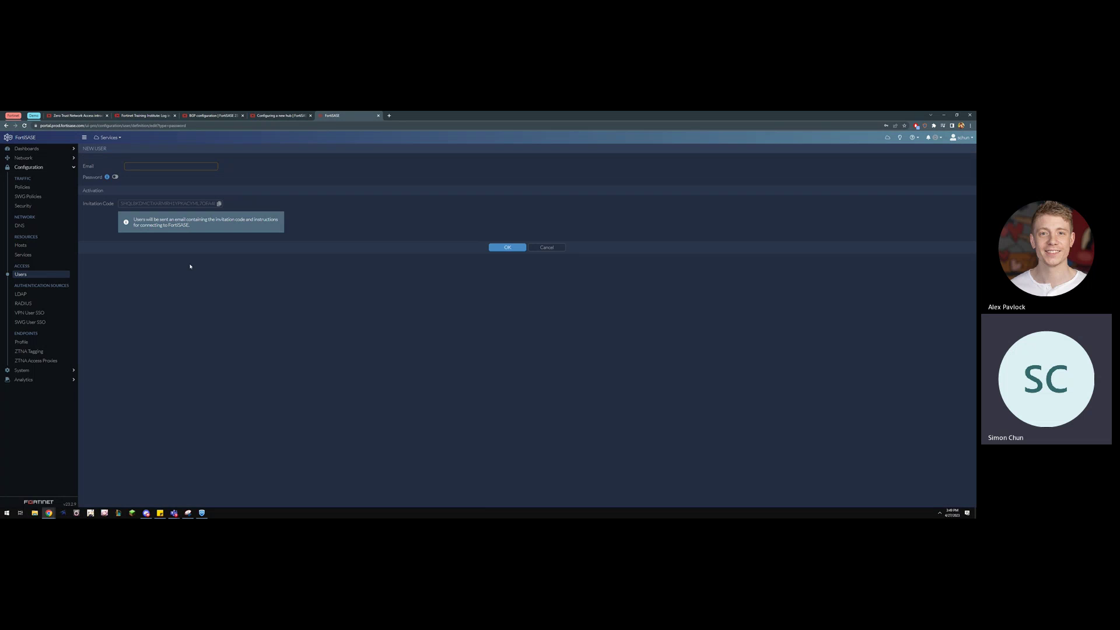
left_click(115, 177)
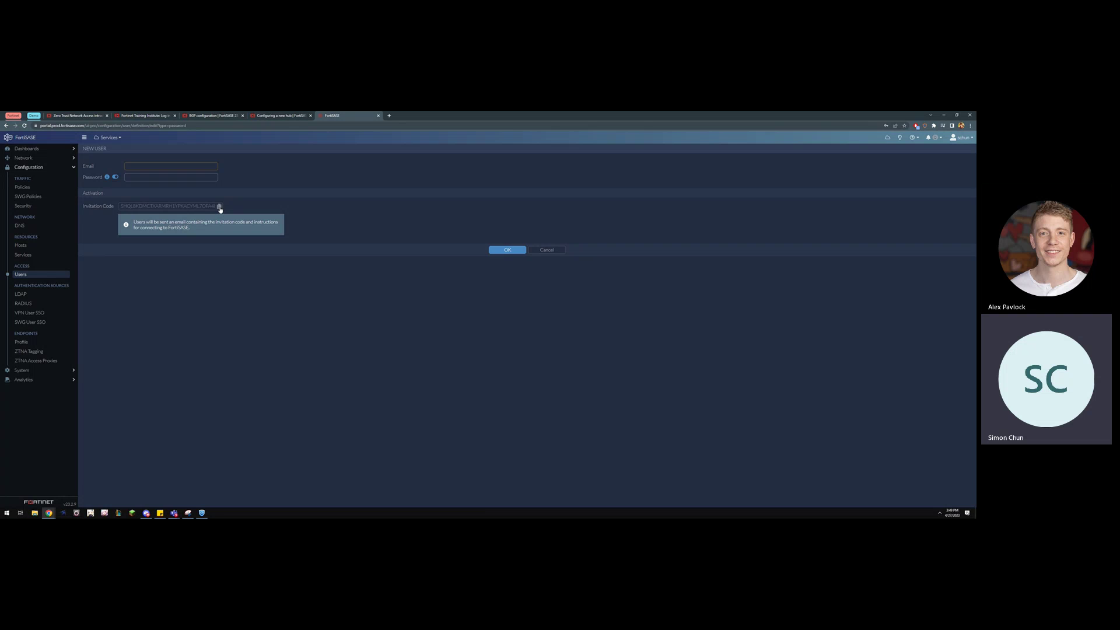
left_click(547, 250)
left_click(387, 426)
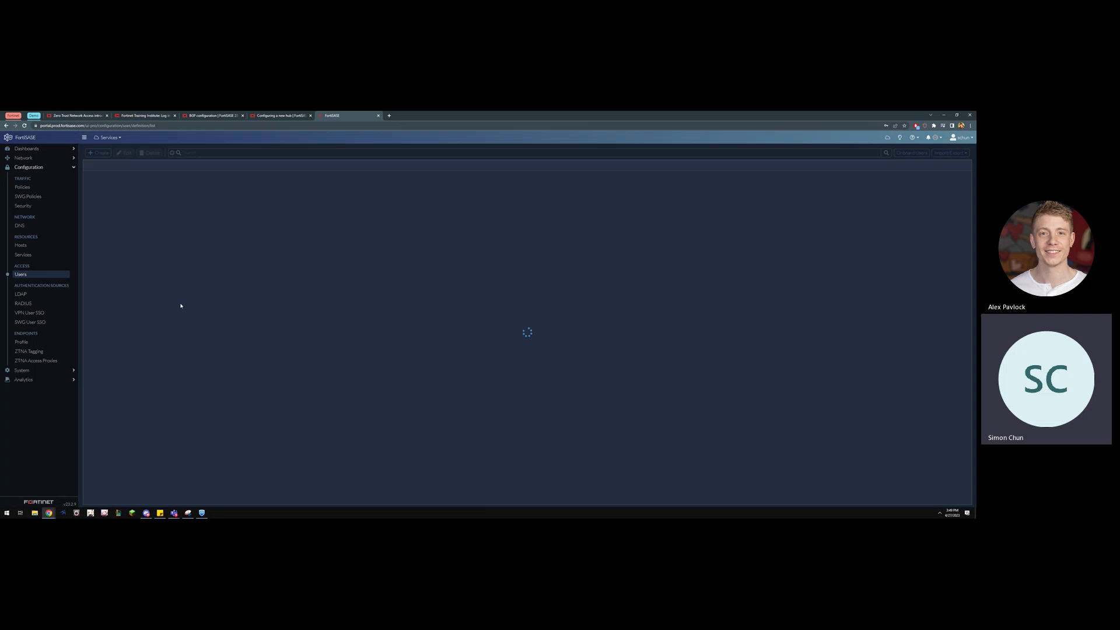
left_click(155, 397)
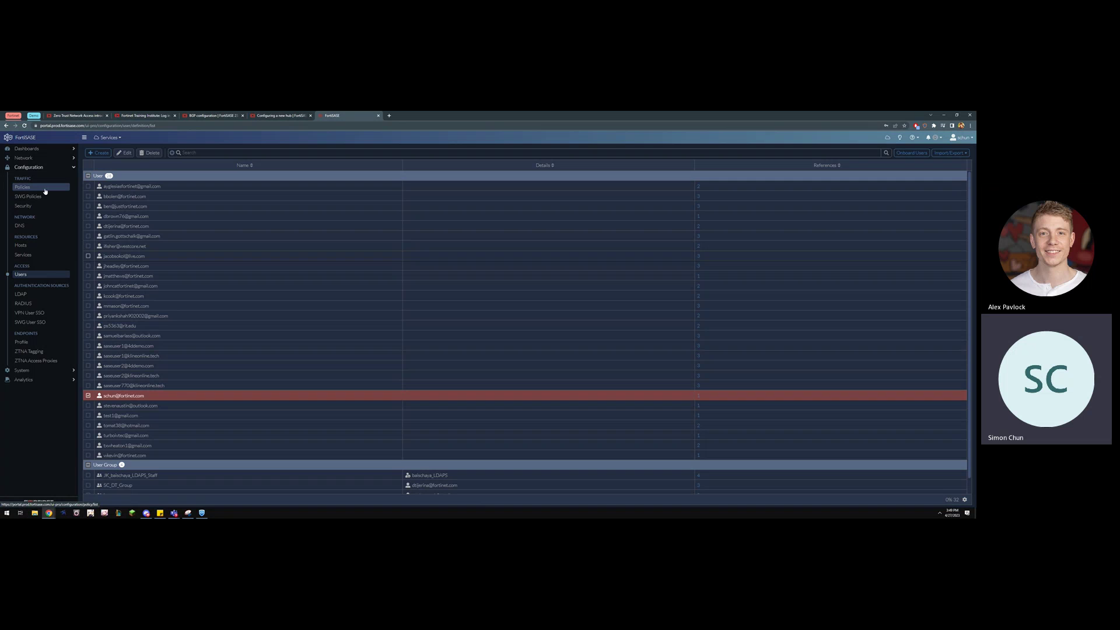
Open the Policies page under Configuration.
left_click(45, 189)
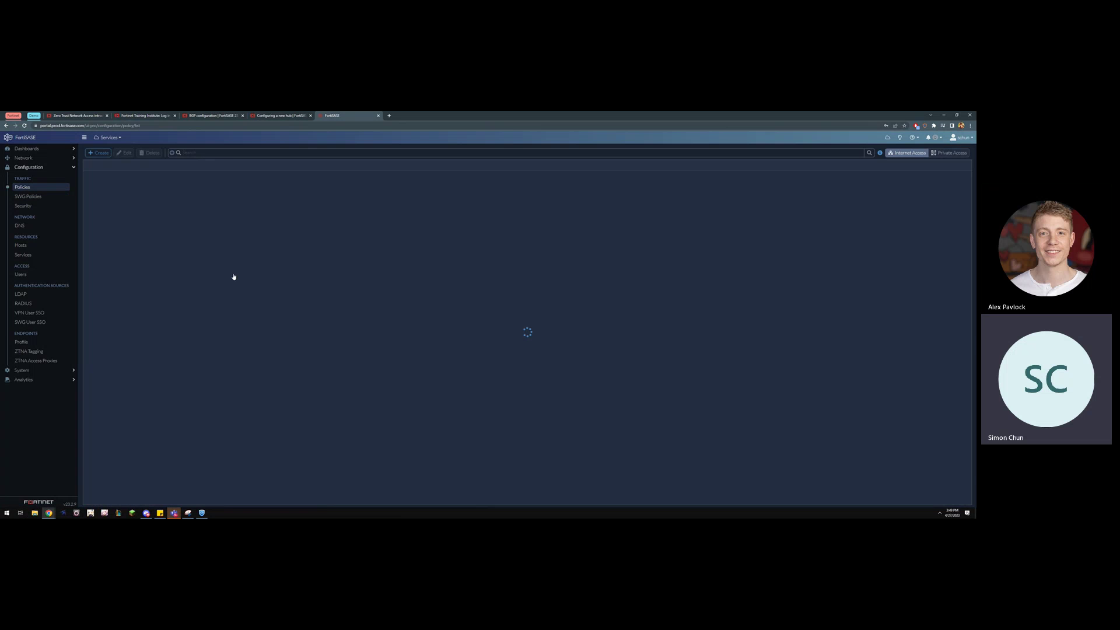
Try source scope and destination options in a new private access policy, then cancel it unsaved.
left_click(950, 153)
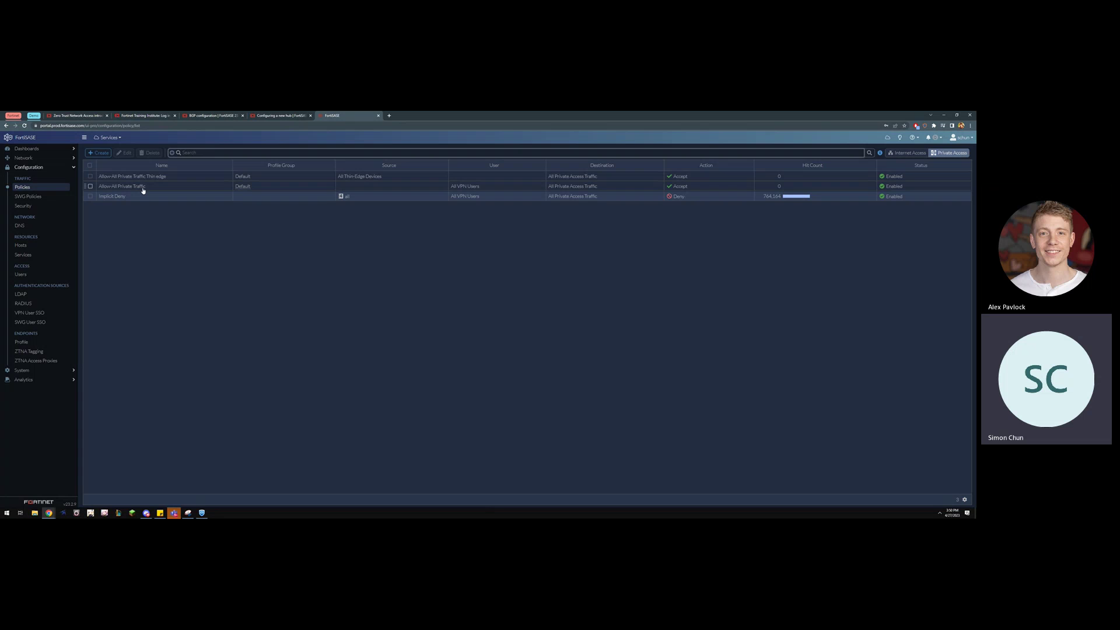
left_click(100, 152)
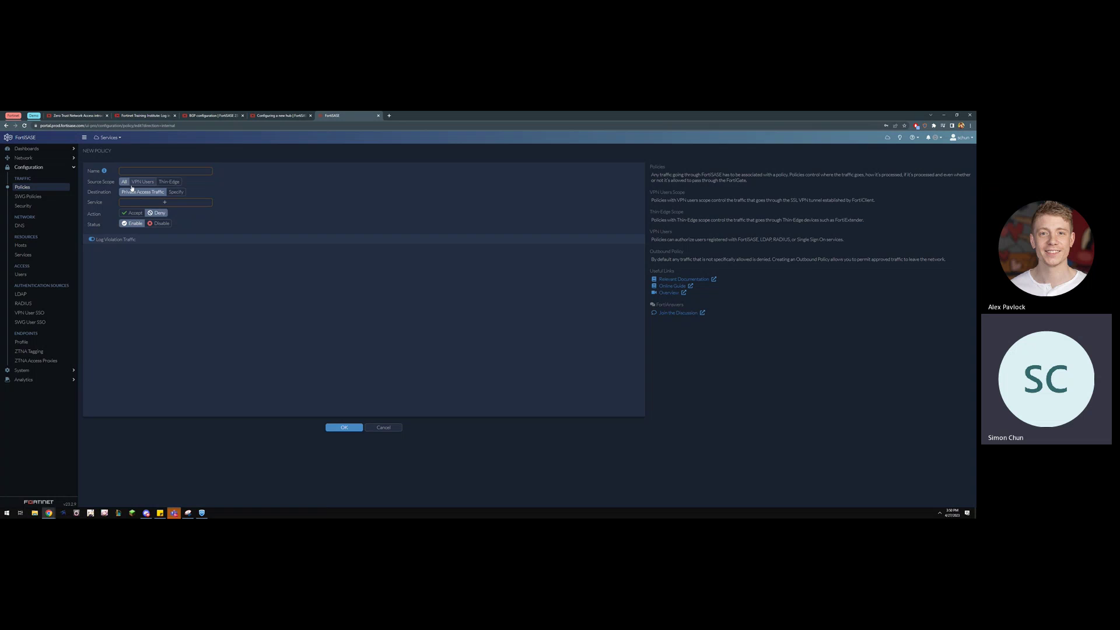
left_click(141, 182)
left_click(168, 182)
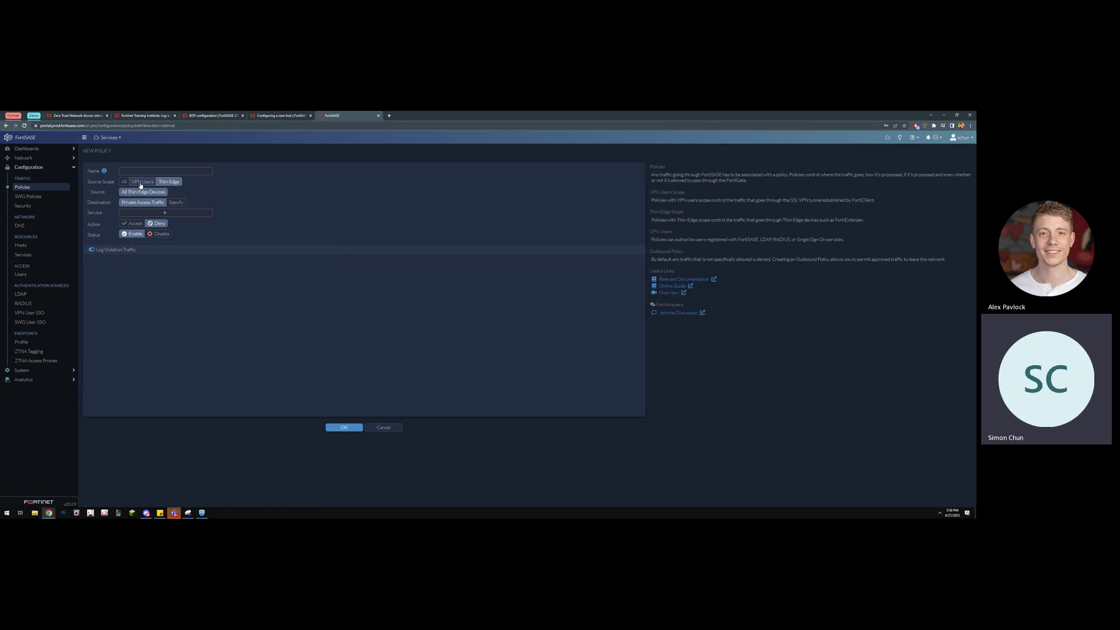
left_click(141, 184)
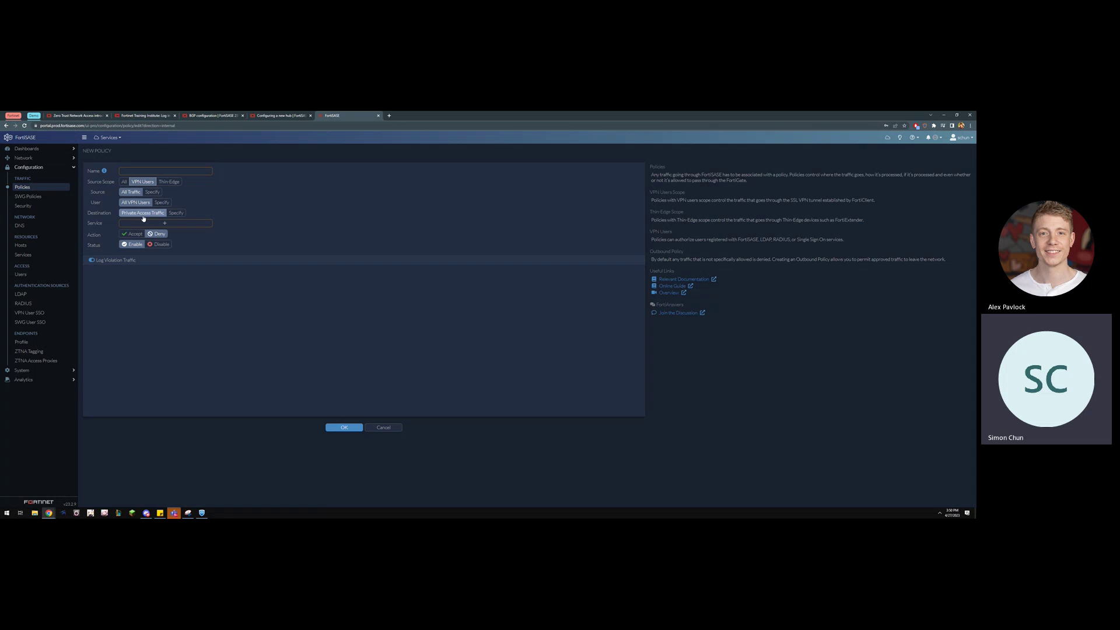
left_click(176, 213)
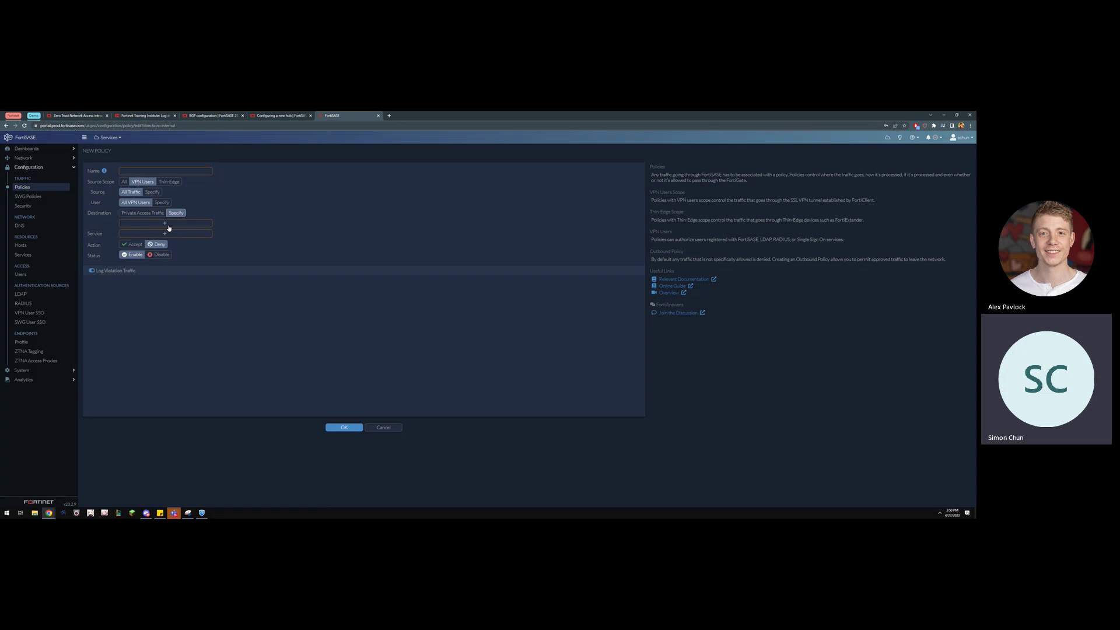
left_click(129, 213)
left_click(124, 182)
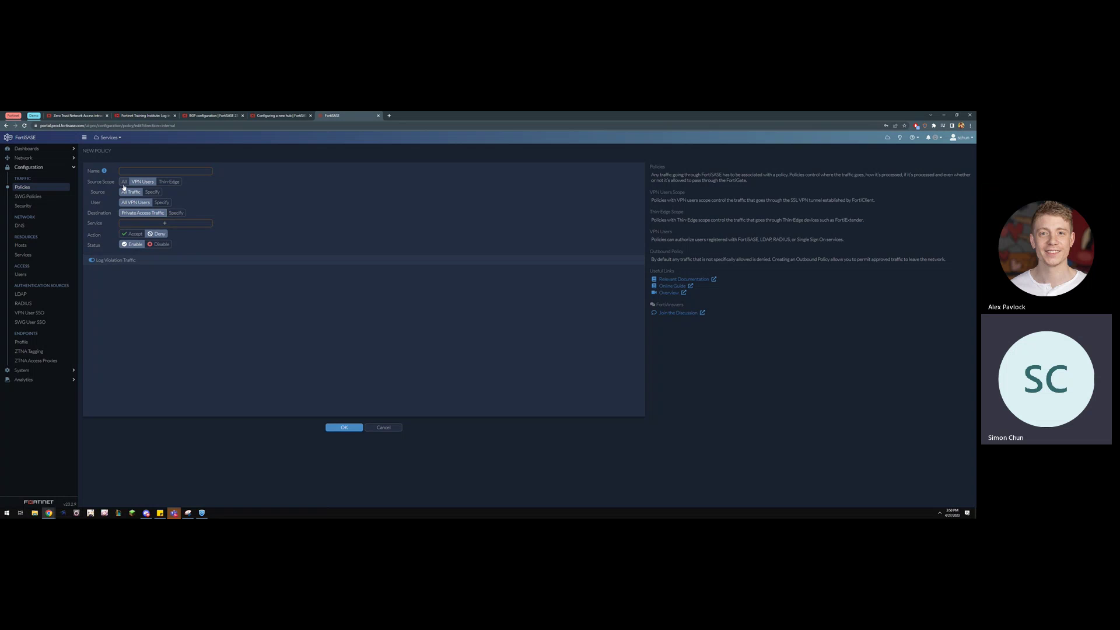
left_click(380, 428)
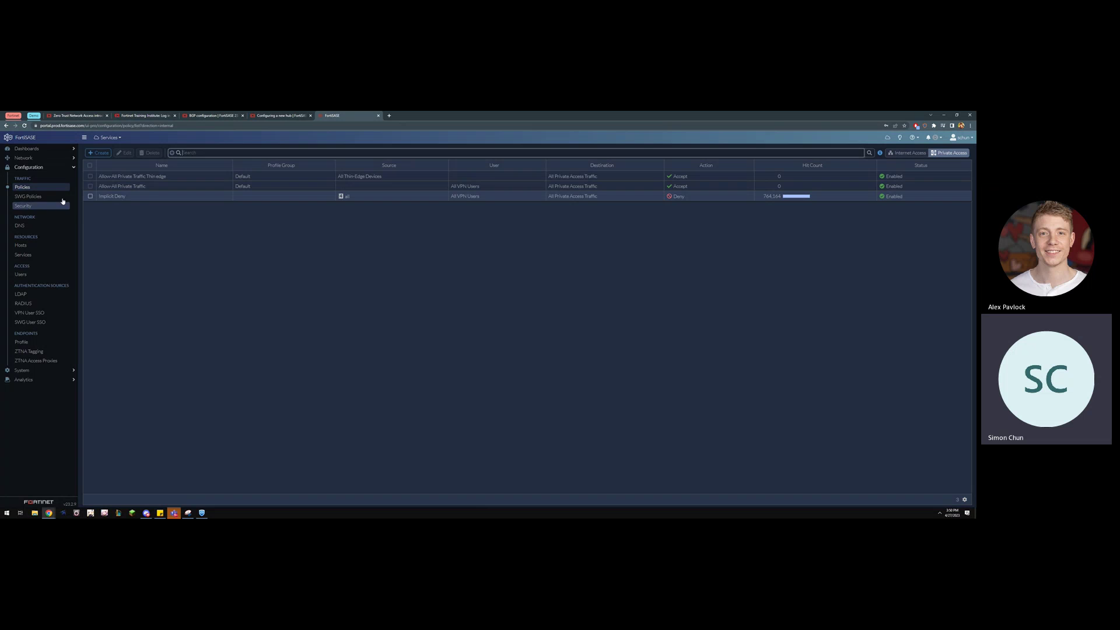
left_click(35, 159)
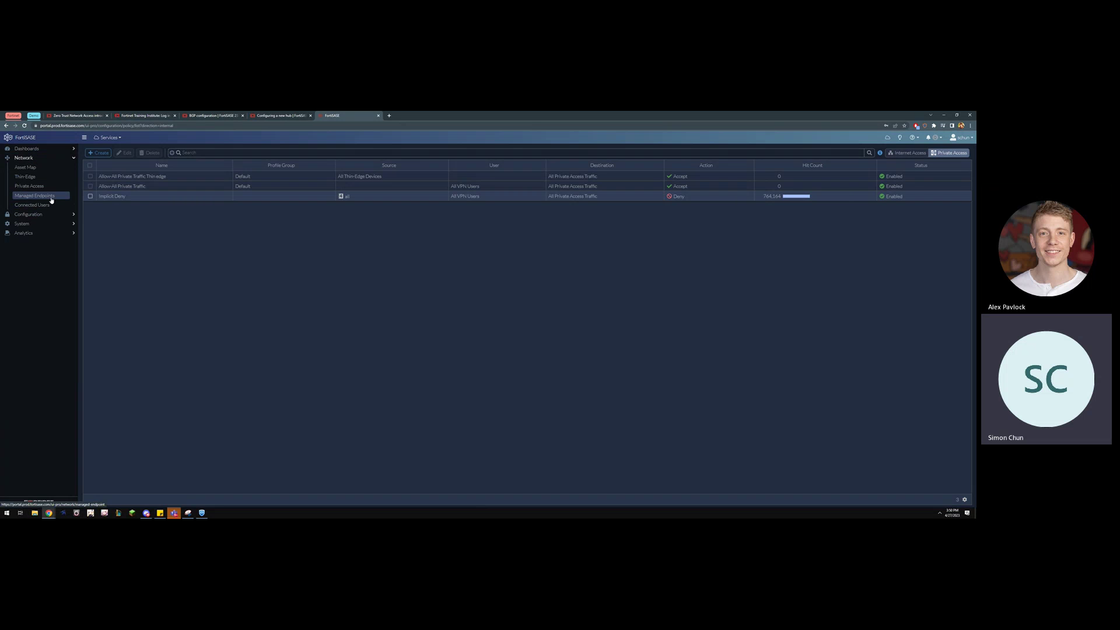
Open hub AlexandSimon and confirm its BGP status is Established in all four regions.
left_click(34, 188)
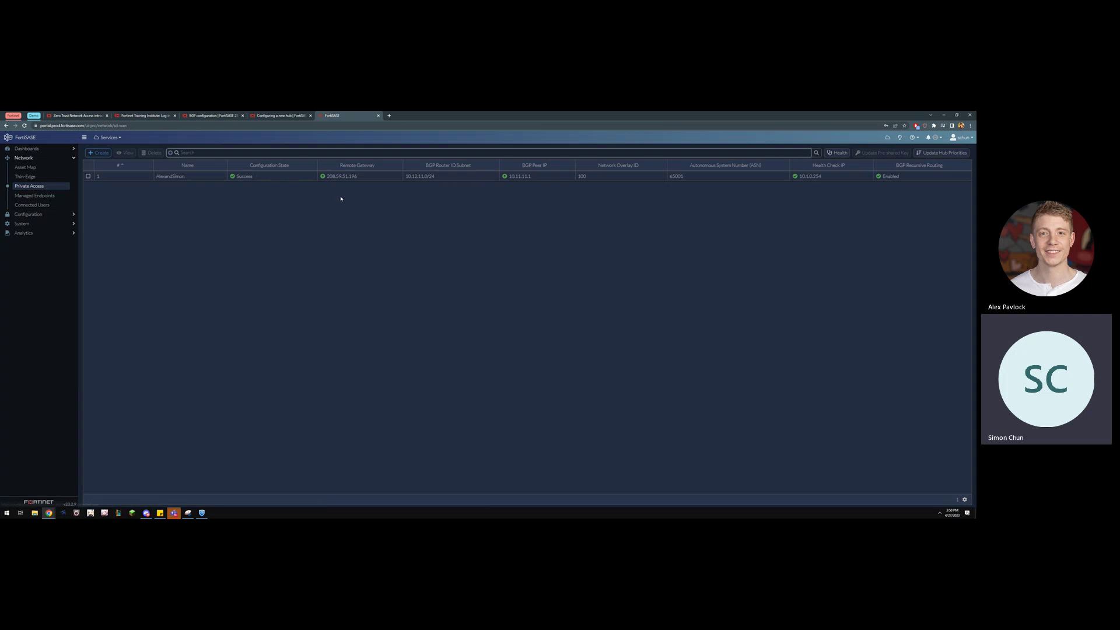
double_click(277, 177)
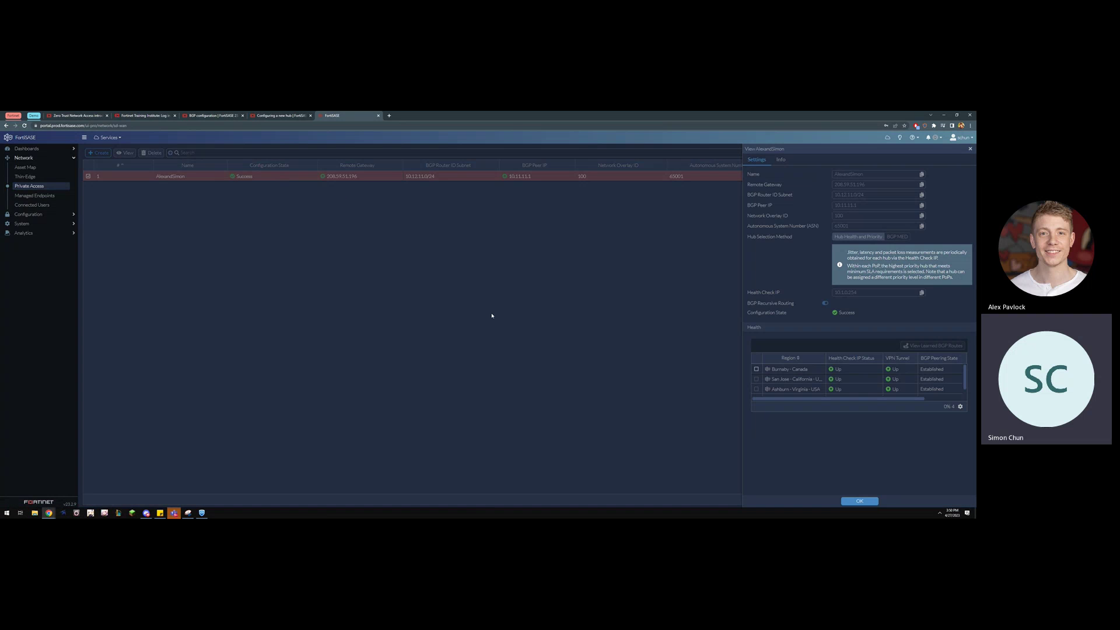
scroll(841, 382, "down", 1)
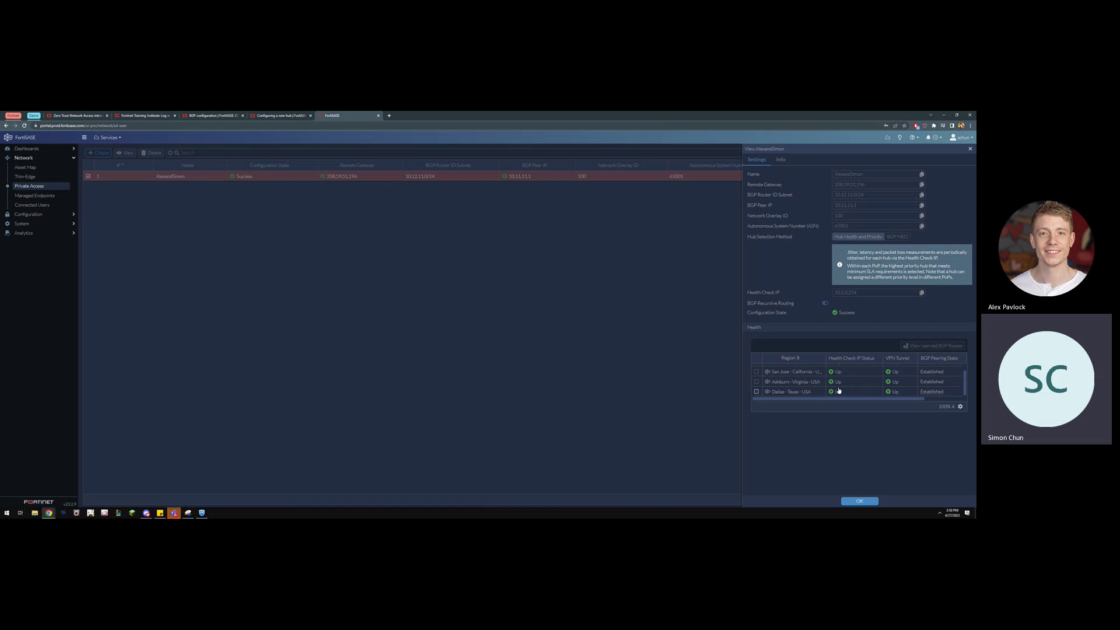
scroll(843, 389, "up", 1)
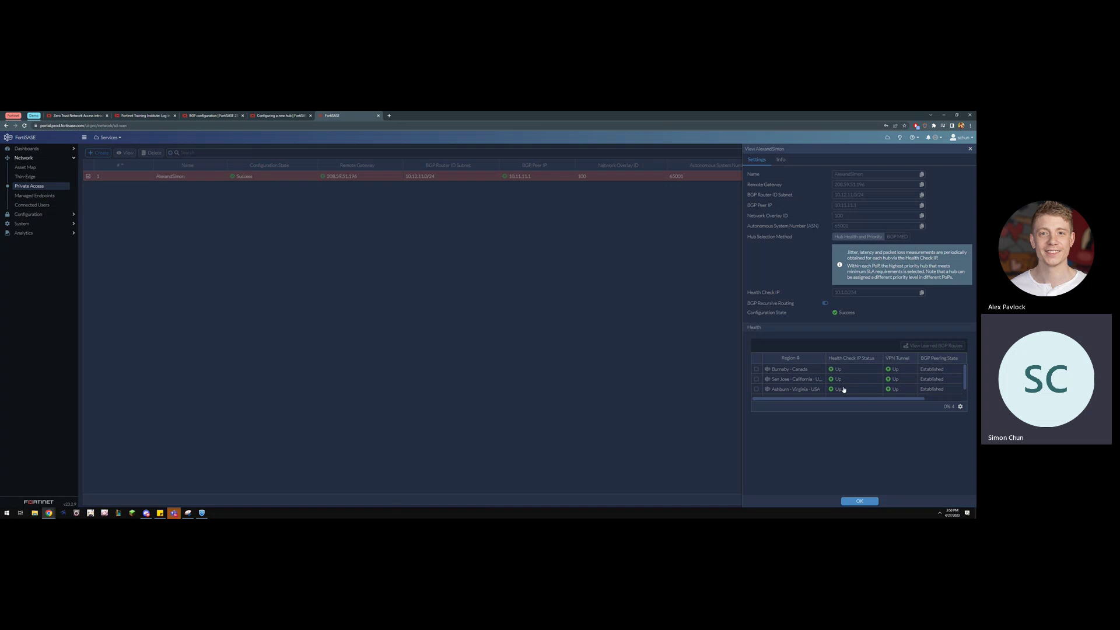
scroll(843, 390, "down", 1)
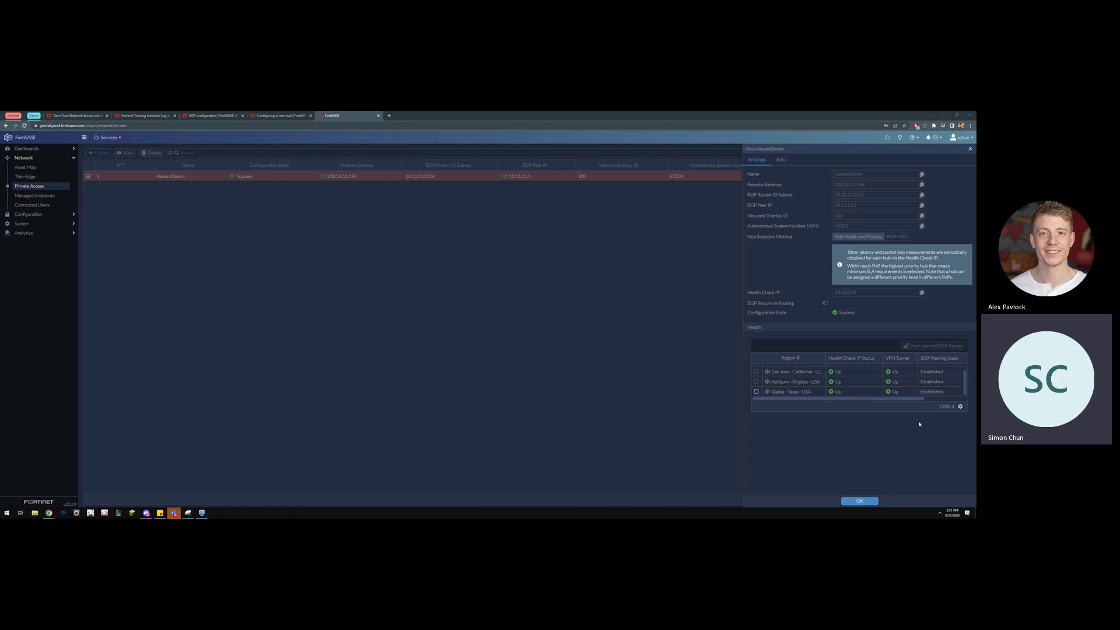
scroll(843, 389, "up", 1)
left_click(850, 503)
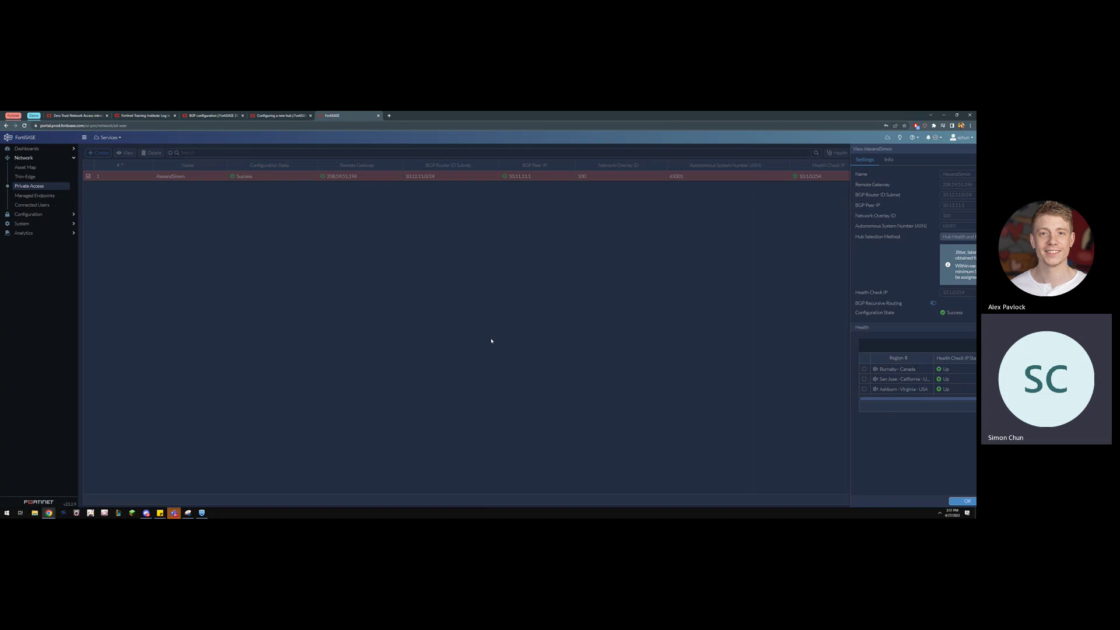
left_click(46, 167)
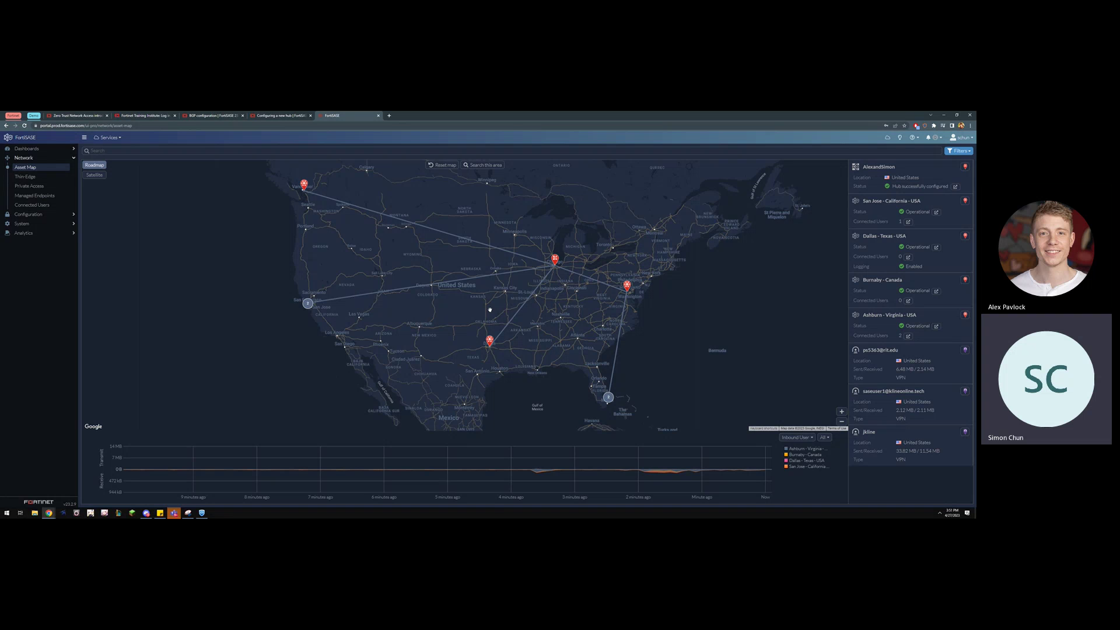
Review the hub's Asset Map links, then copy test server address 192.168.91.17 into a new browser tab.
mouse_move(554, 261)
left_click(202, 512)
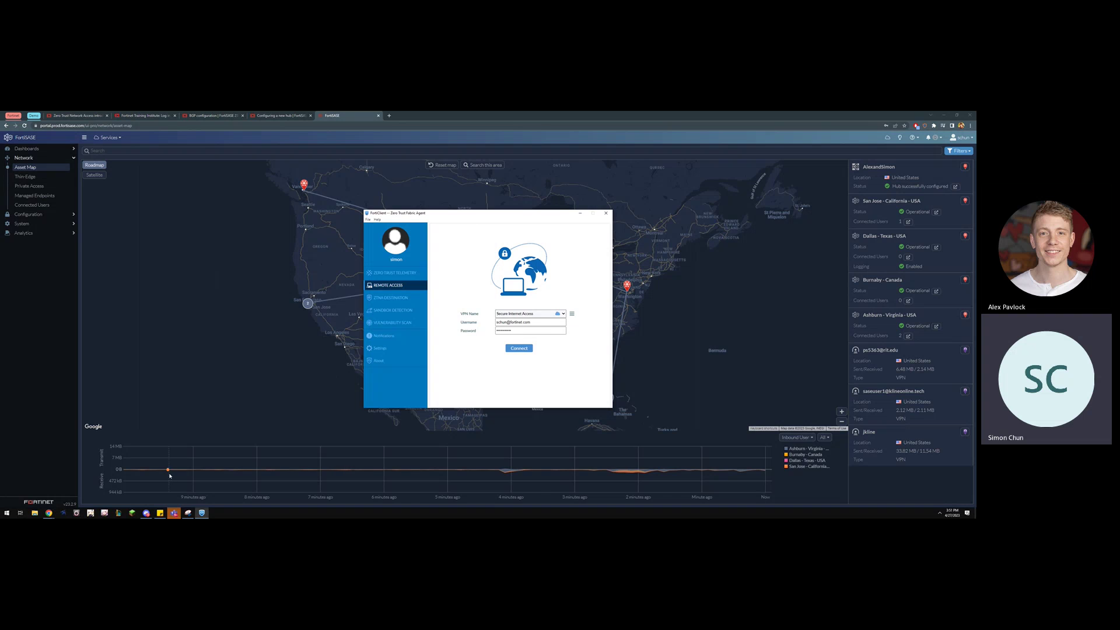
left_click(159, 513)
left_click_drag(441, 257, 399, 256)
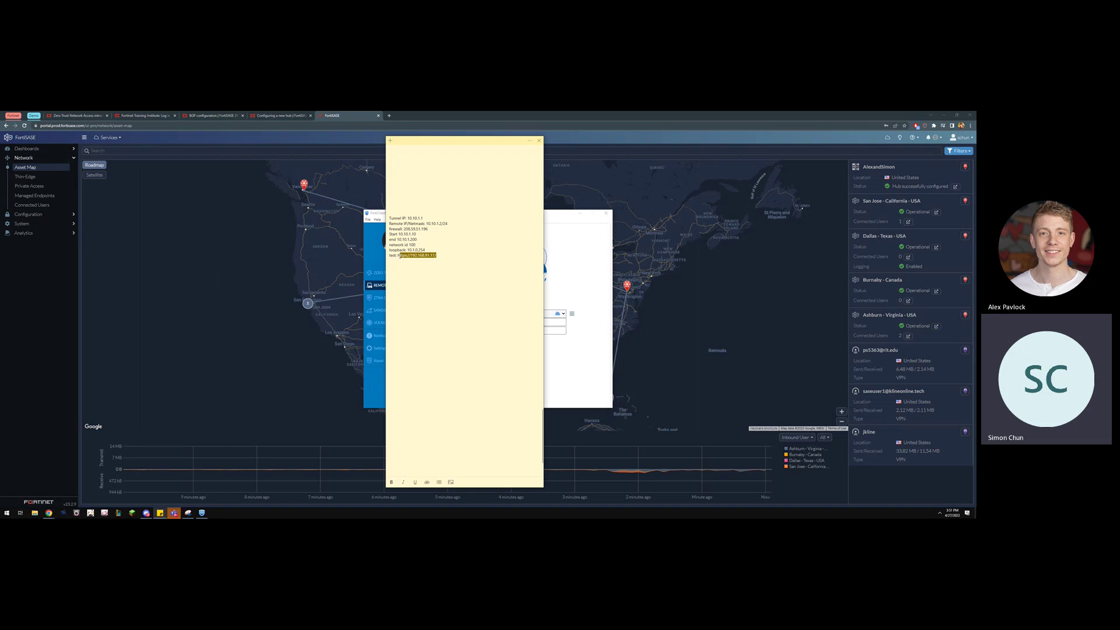
left_click(227, 249)
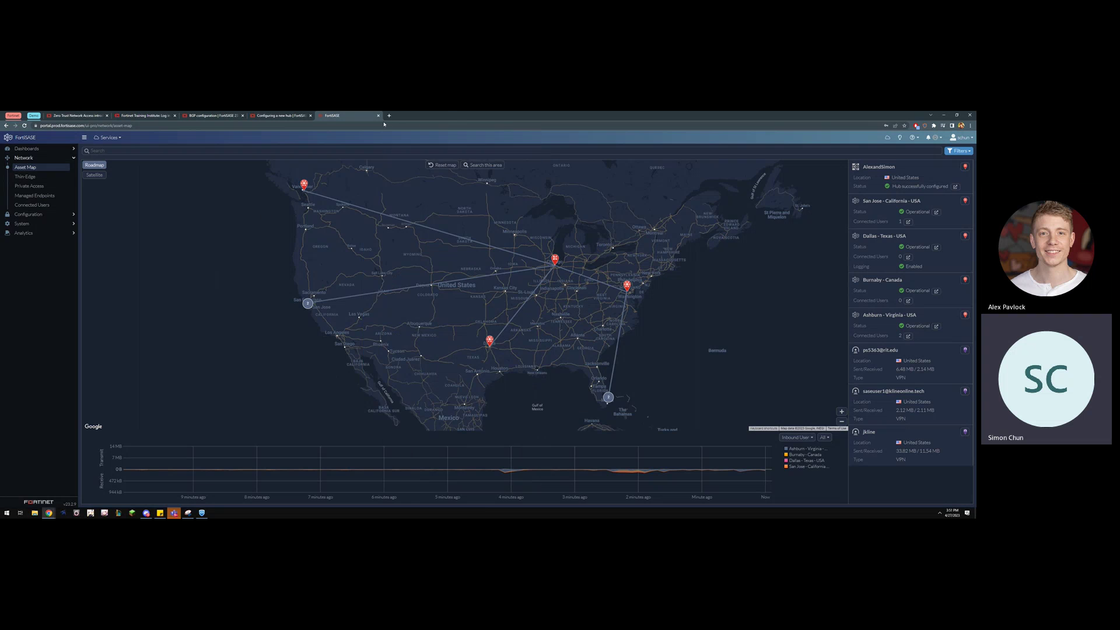
left_click(389, 115)
Load 192.168.91.17 in a new tab, confirm it can't be reached, and return to the Asset Map.
type("https://192.168.91.17/")
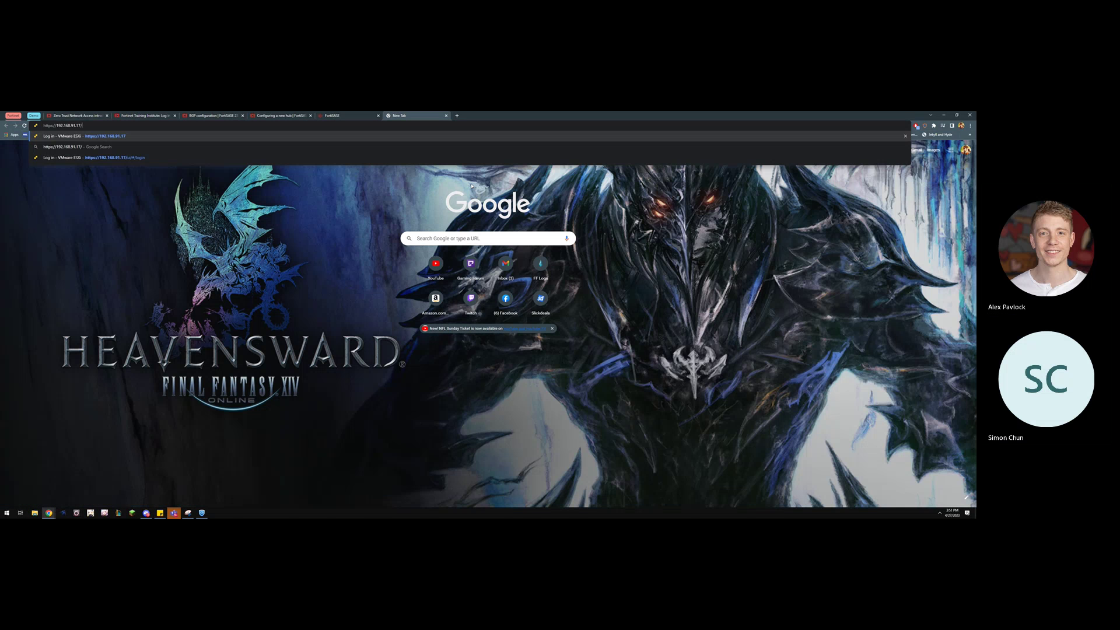
key("Return")
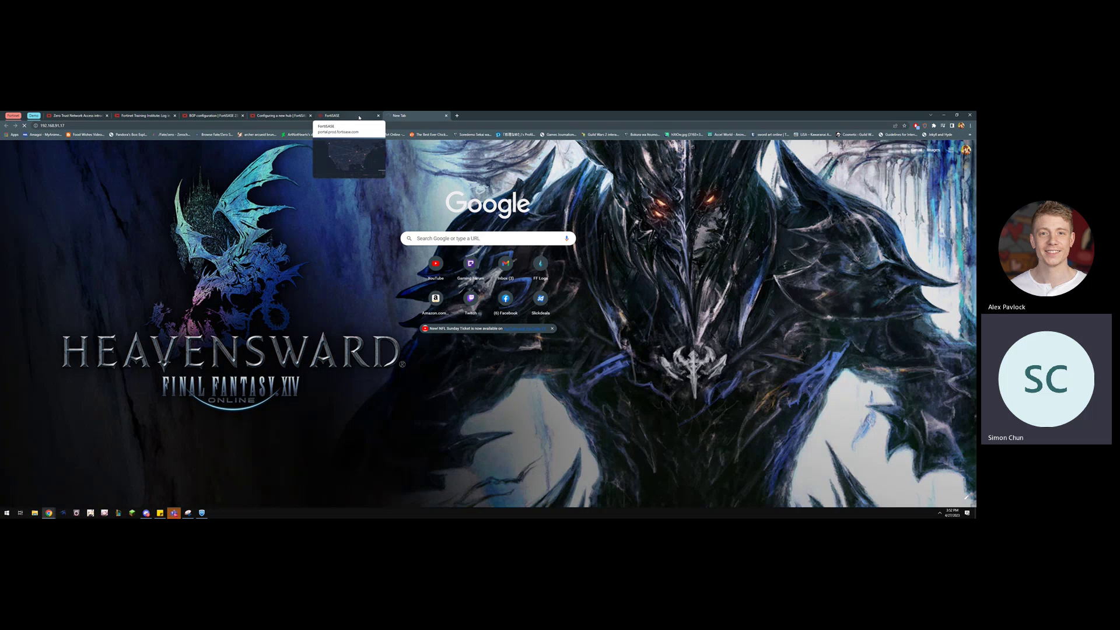
left_click(359, 116)
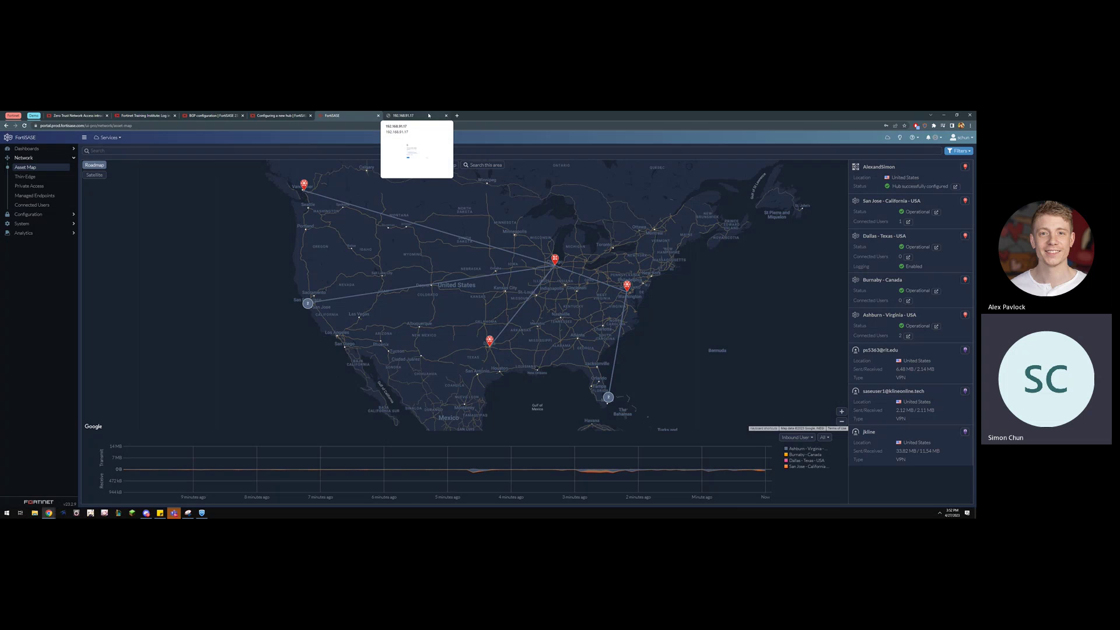
left_click(423, 116)
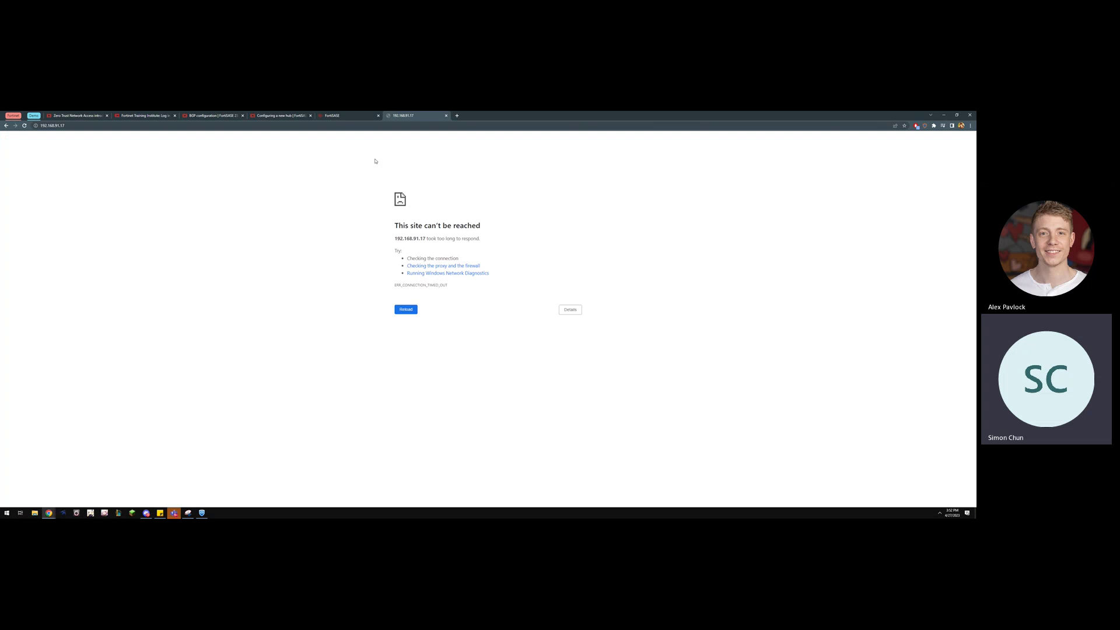
left_click(336, 117)
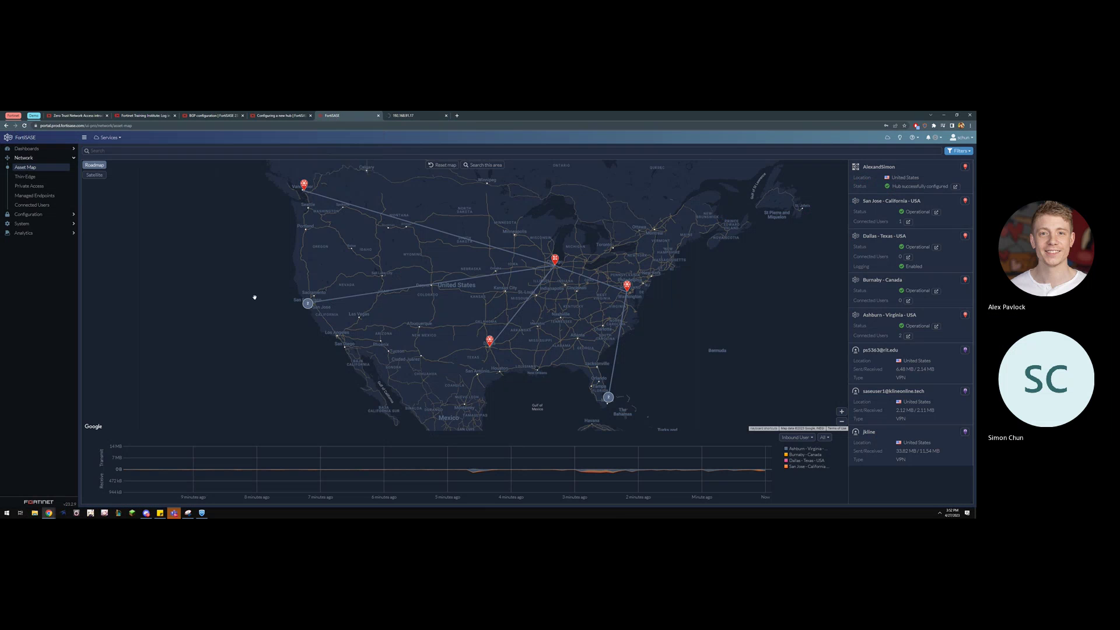
Connect the Secure Internet Access VPN in FortiClient and close its window.
left_click(202, 512)
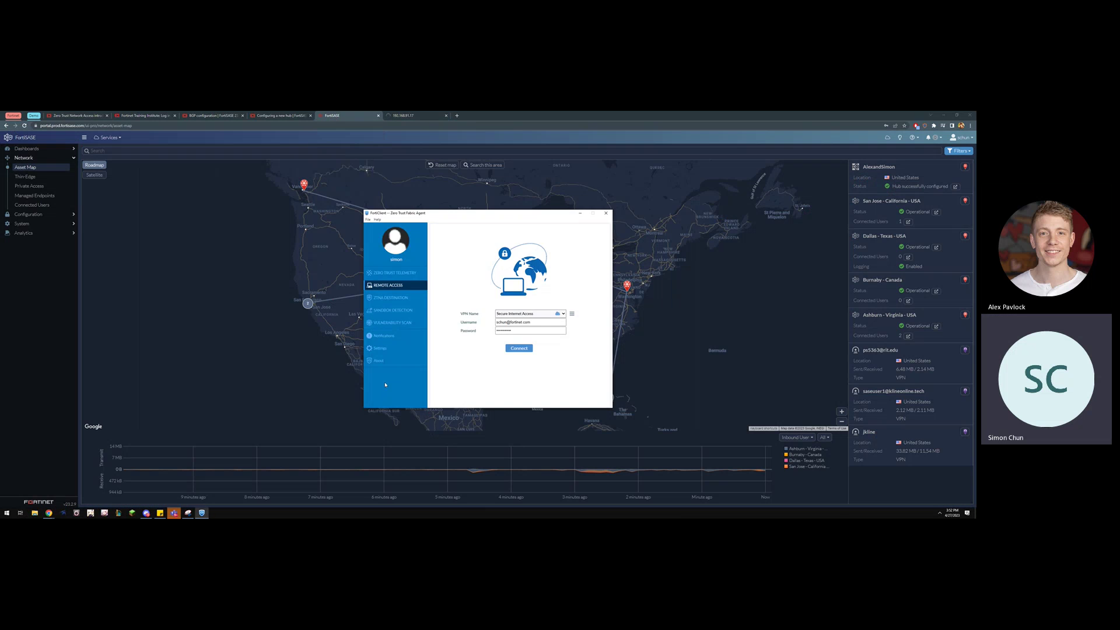
left_click(518, 350)
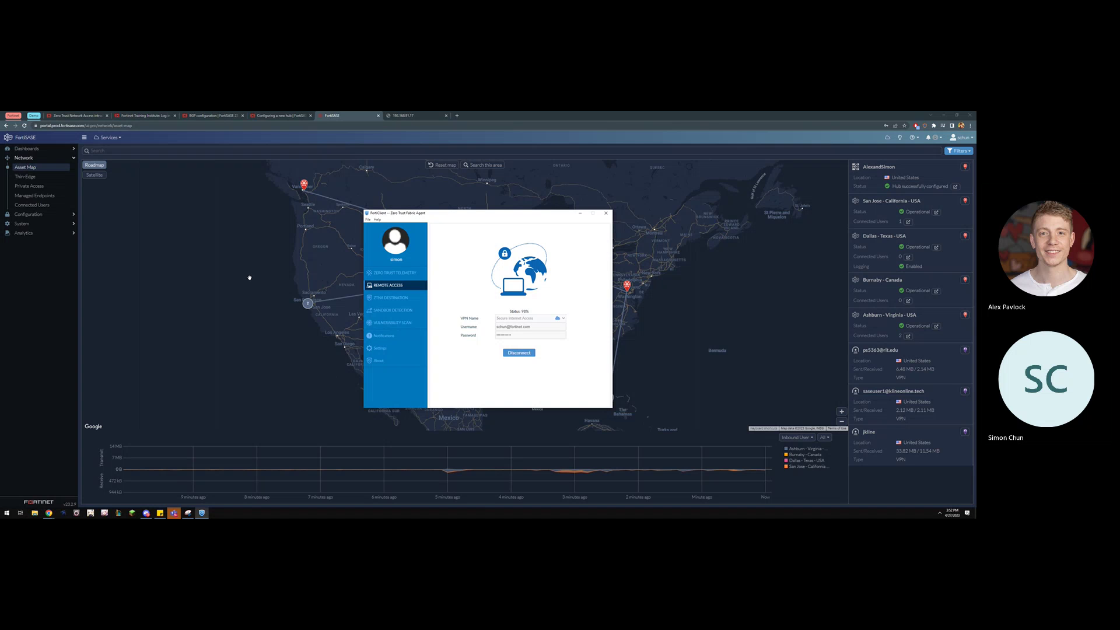
key("alt+F4")
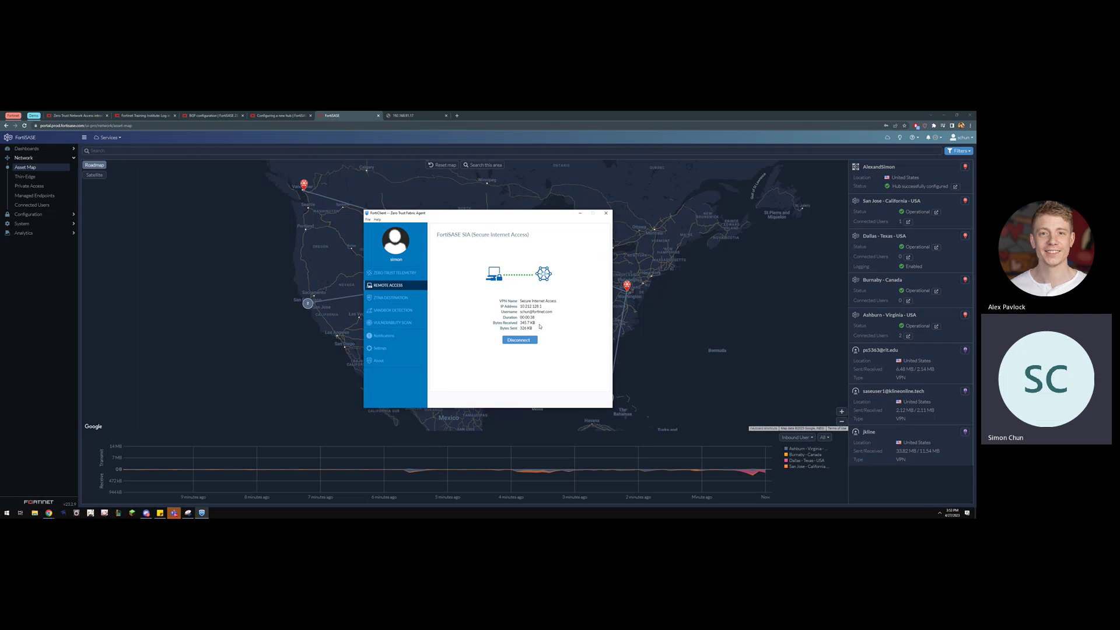
Reload 192.168.91.17 to reach the VMware ESXi login page, then return to the Asset Map.
left_click(408, 116)
left_click(407, 125)
key("Return")
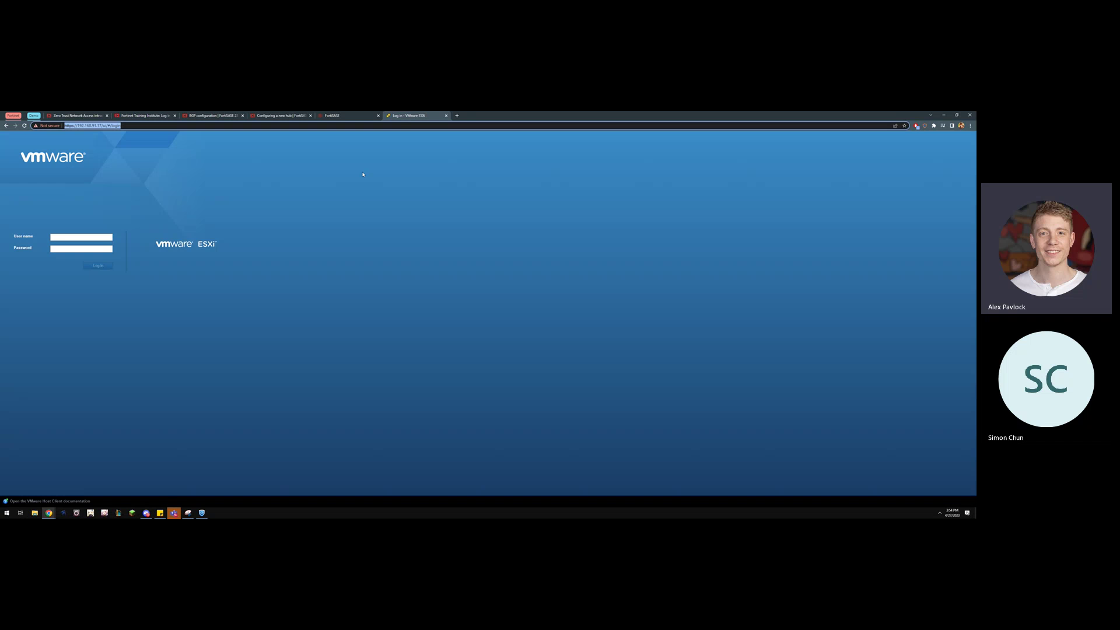
left_click(351, 118)
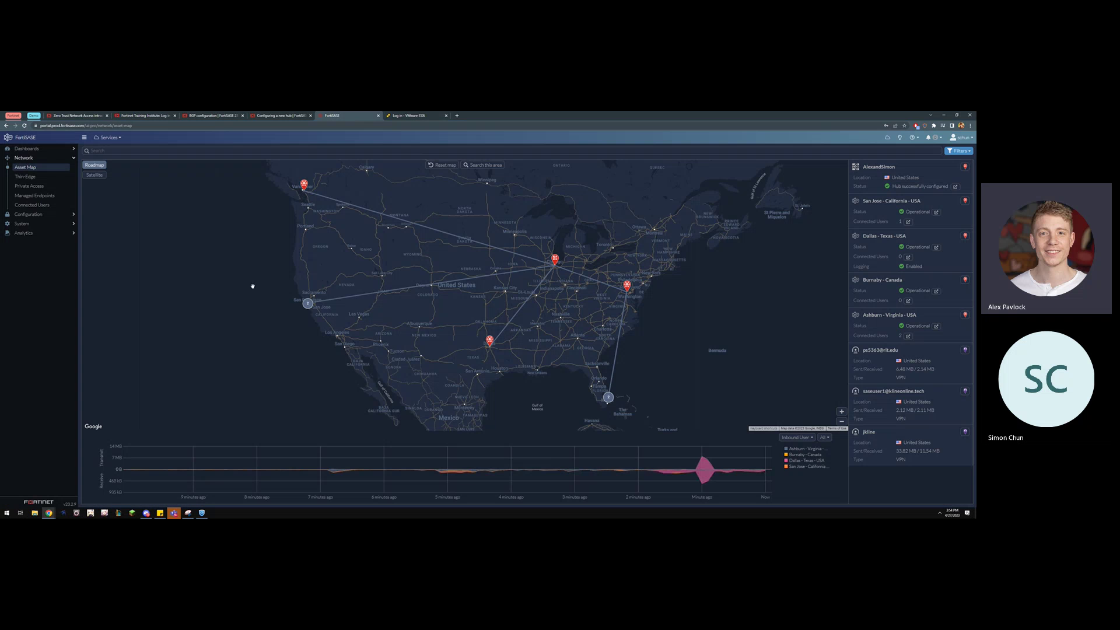